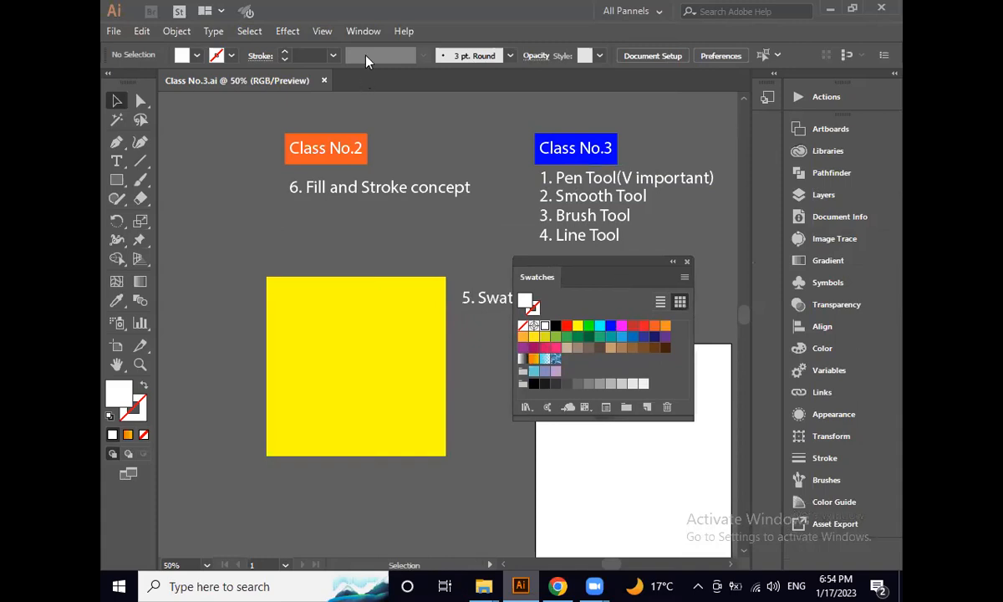
- Move the floating Swatches panel up and away from the Class No.2 and Class No.3 notes
drag(615, 296, 645, 285)
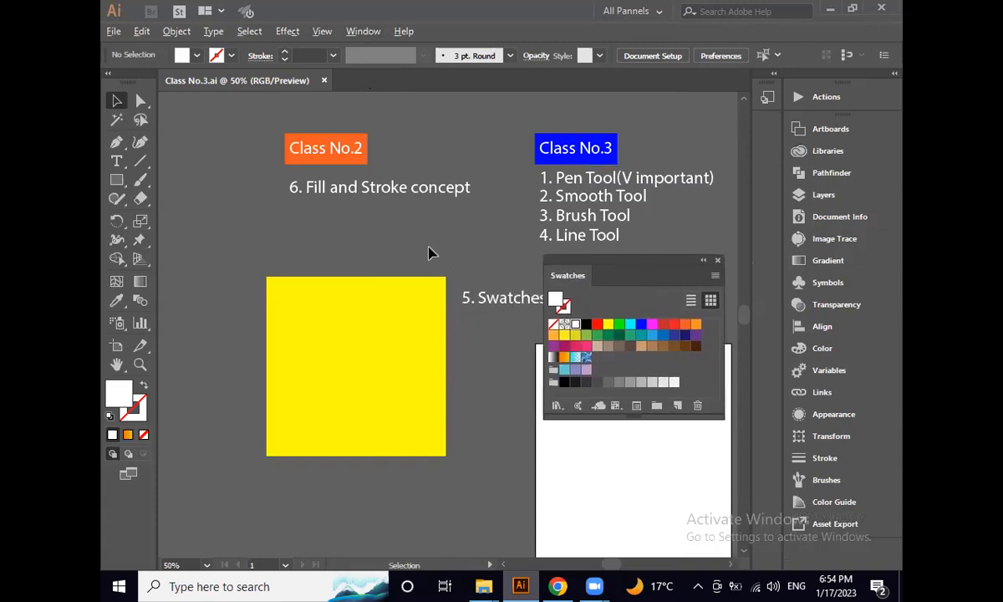
scroll(429, 248, down, 1)
drag(447, 242, 336, 252)
drag(630, 270, 632, 138)
scroll(343, 247, down, 1)
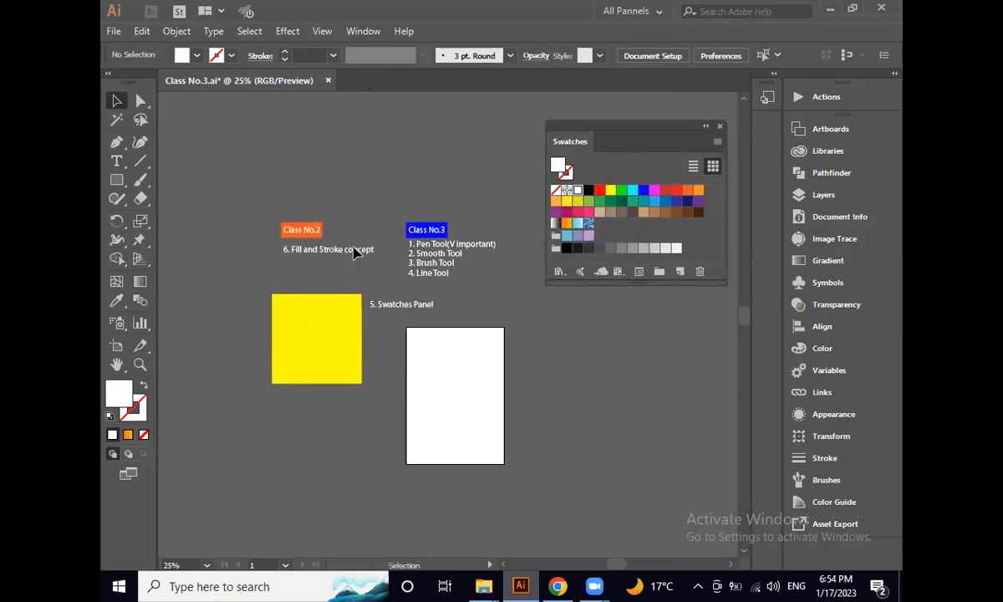
mouse_move(664, 150)
mouse_down()
mouse_move(656, 134)
mouse_move(668, 134)
mouse_up()
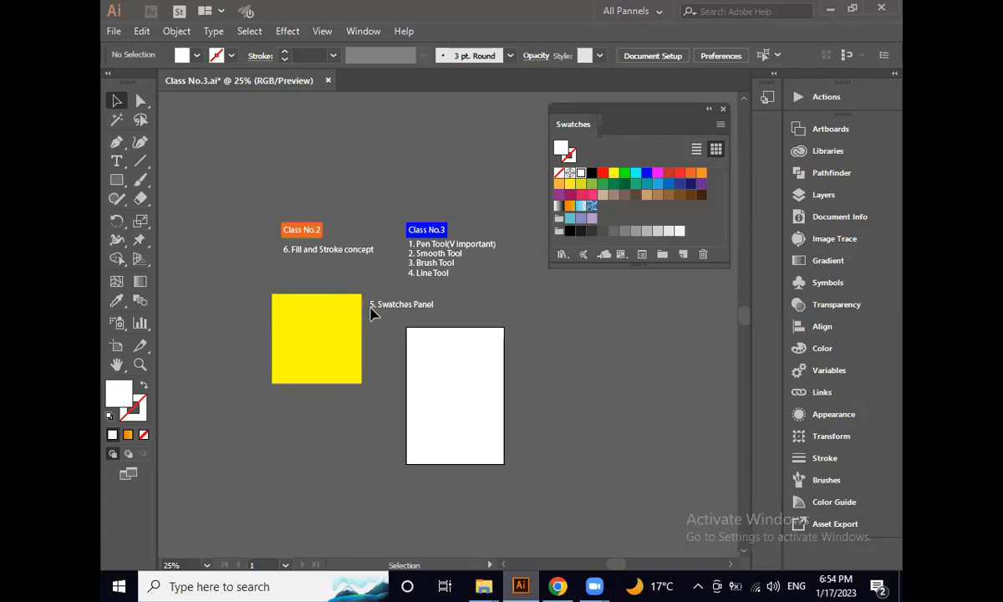
- Select the yellow square and try red, yellow, green, cyan, blue and magenta fill swatches, ending on the darker red
scroll(373, 312, up, 2)
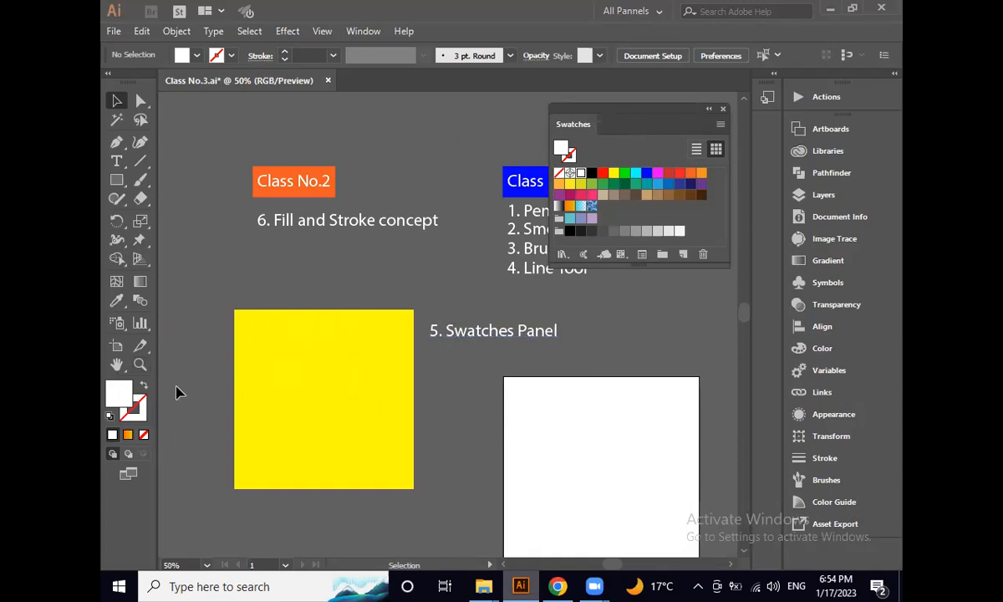
click(279, 372)
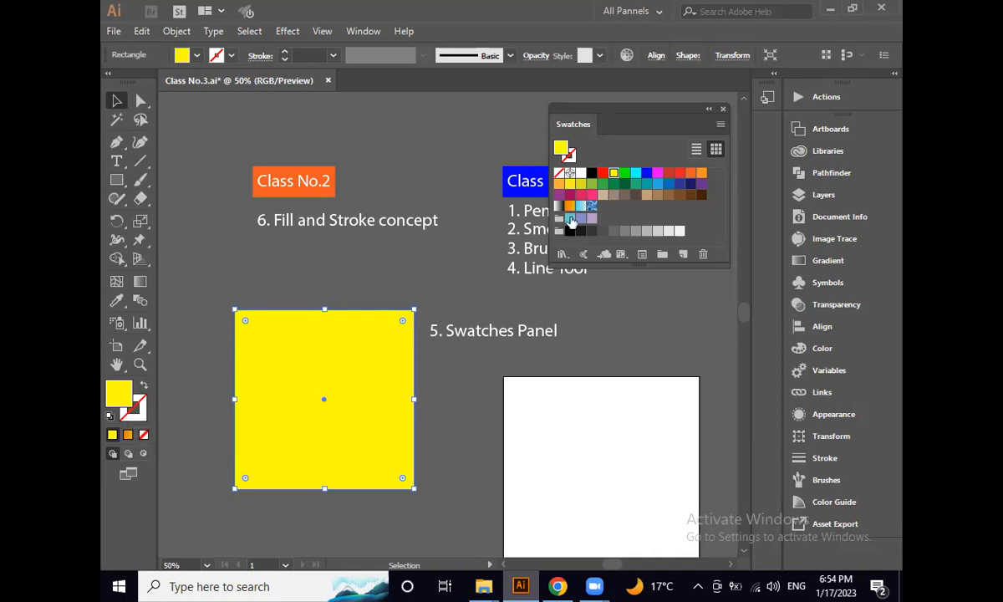
click(602, 176)
click(614, 175)
click(625, 175)
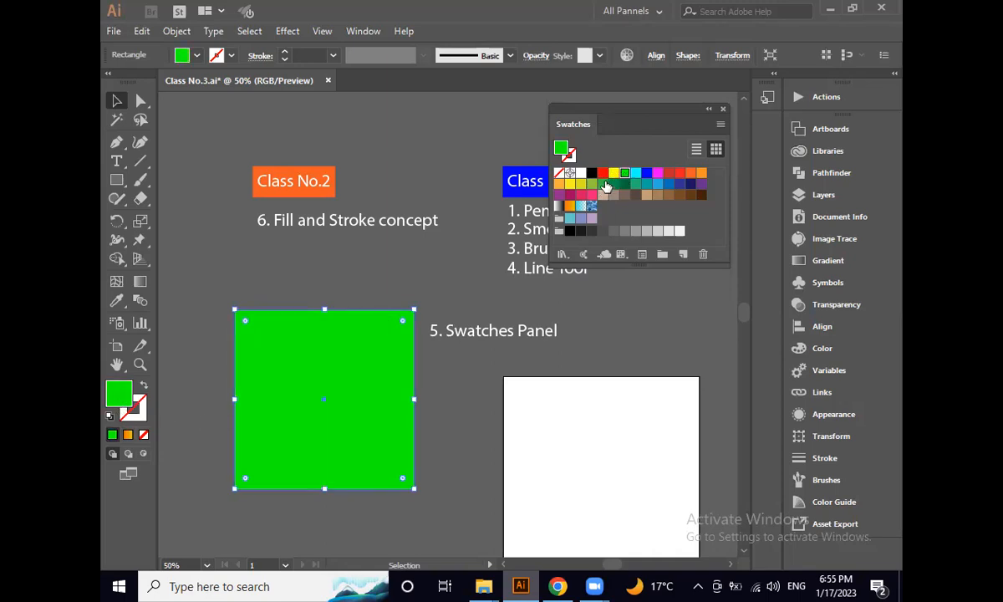
click(636, 174)
click(647, 174)
click(658, 174)
click(669, 174)
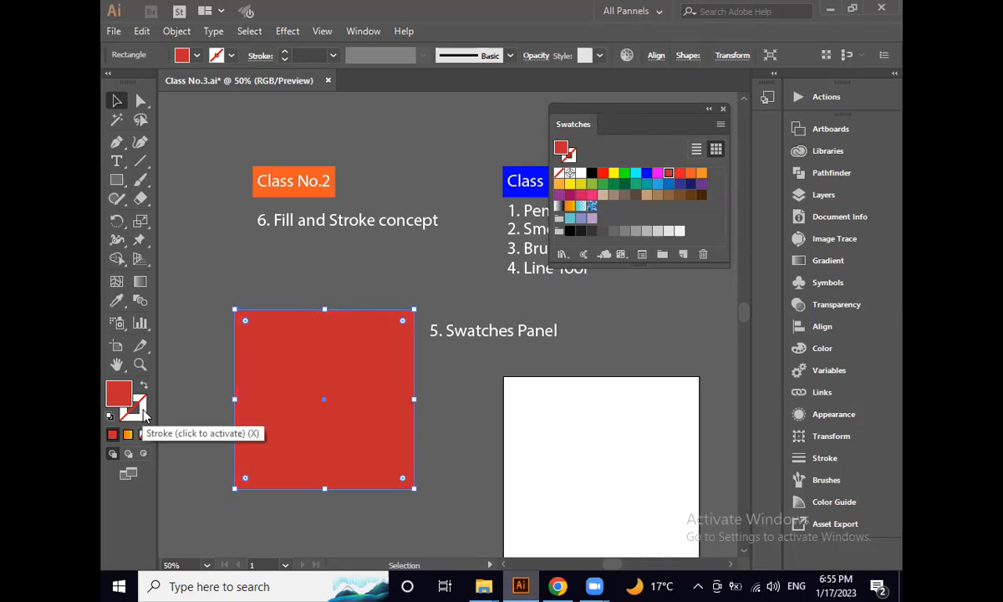
- Activate the square's stroke and try yellow, green and cyan swatches, ending on yellow
click(142, 411)
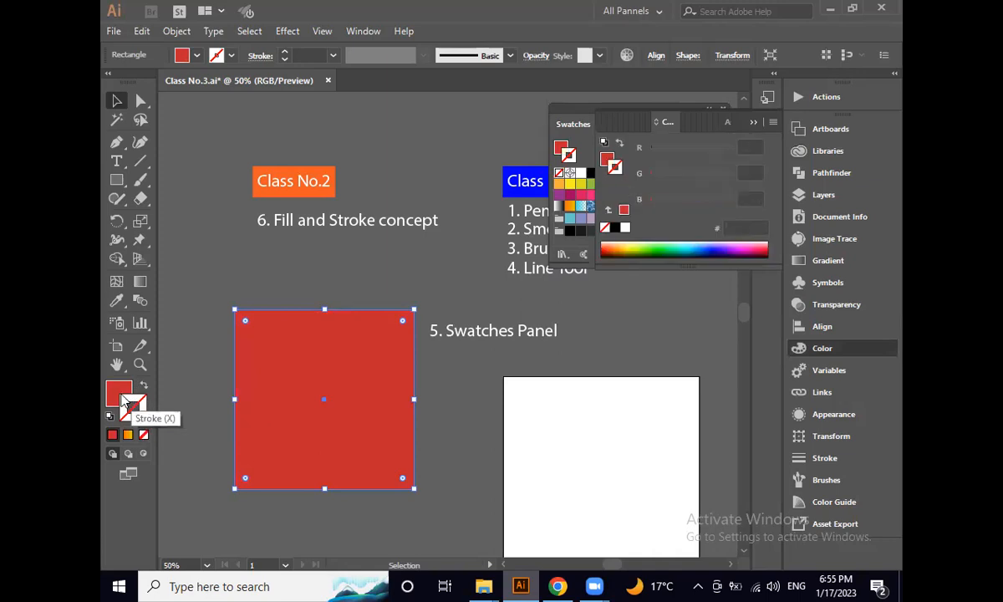
click(143, 409)
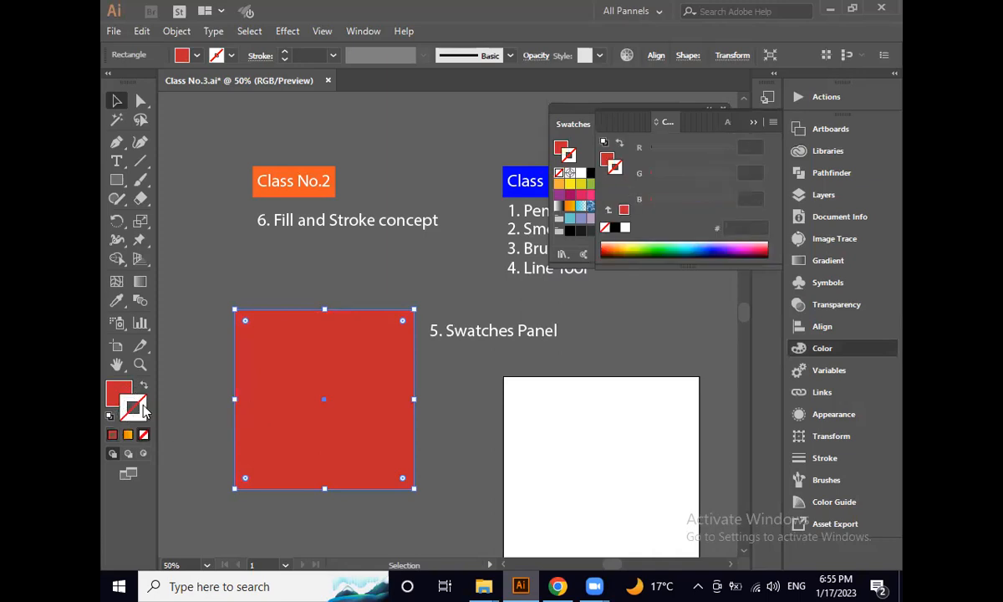
click(751, 122)
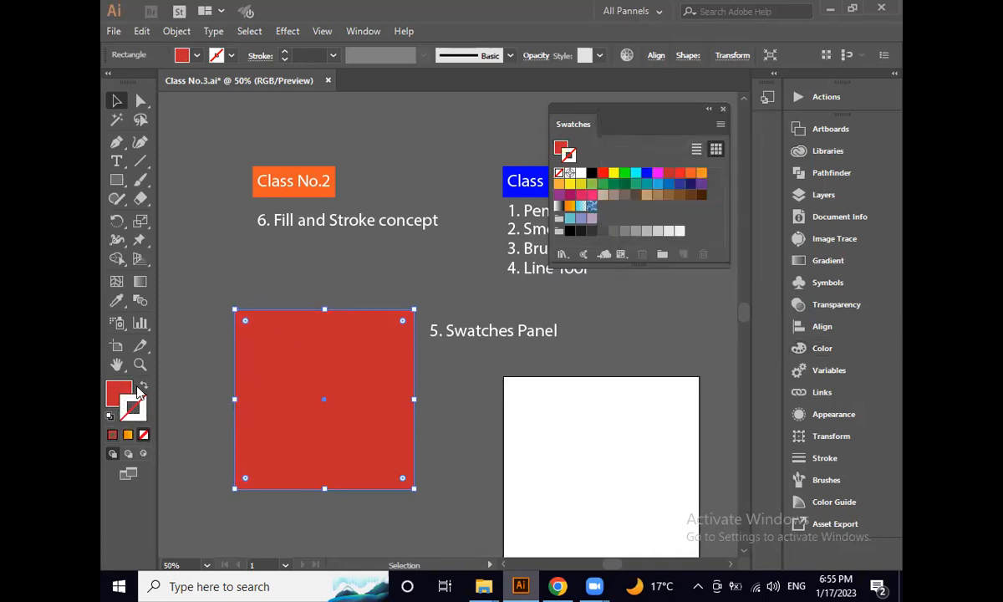
click(612, 174)
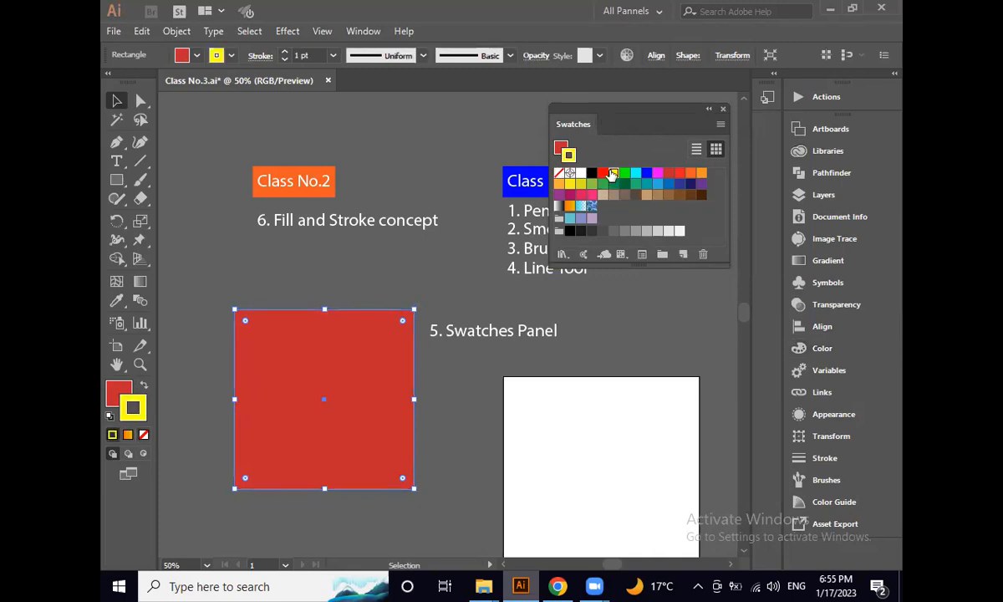
click(624, 174)
click(637, 175)
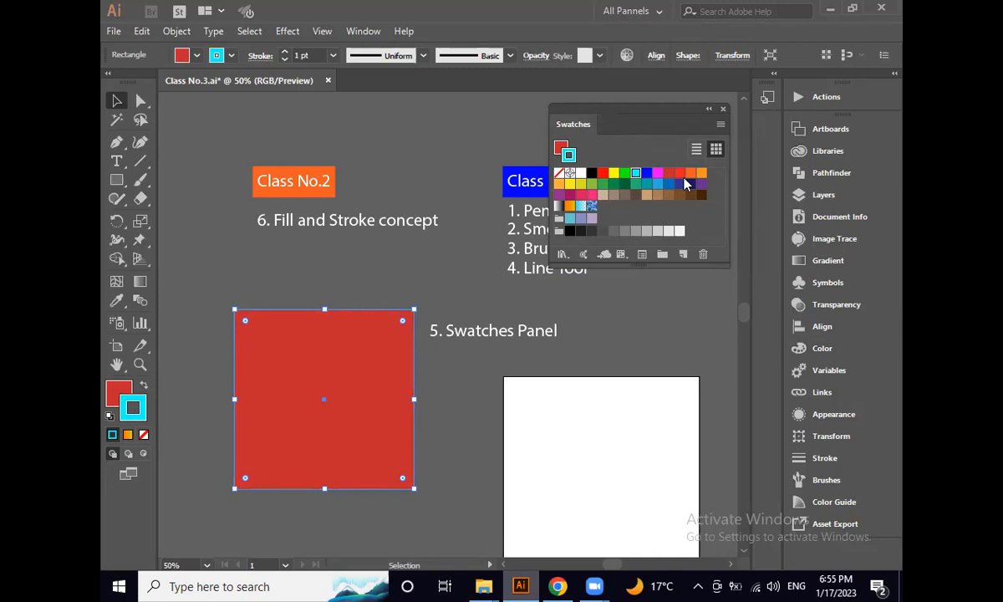
click(613, 174)
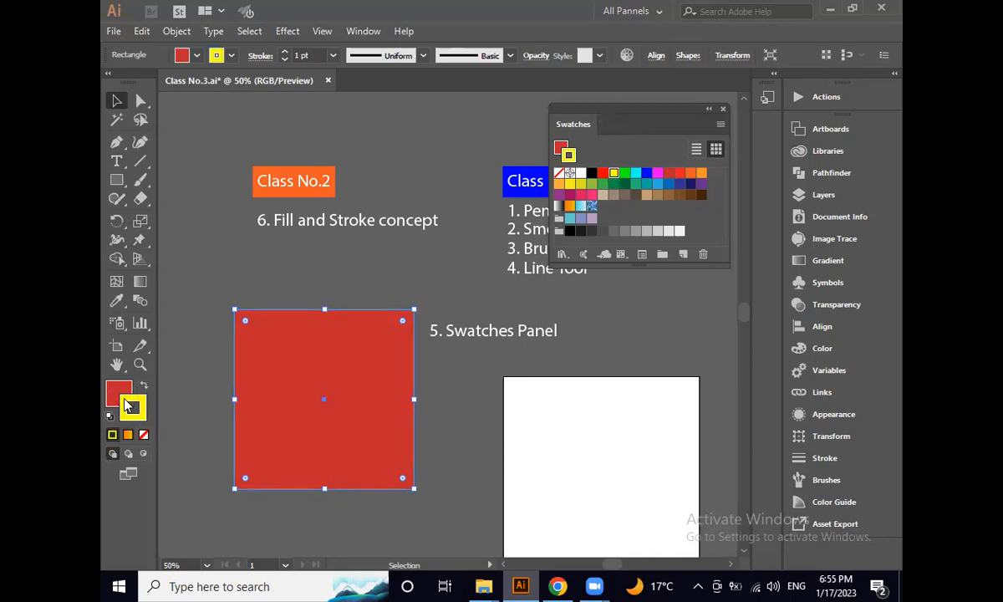
- Deselect the square and examine the yellow stroke on its left edge up close
click(114, 392)
key(x)
click(197, 209)
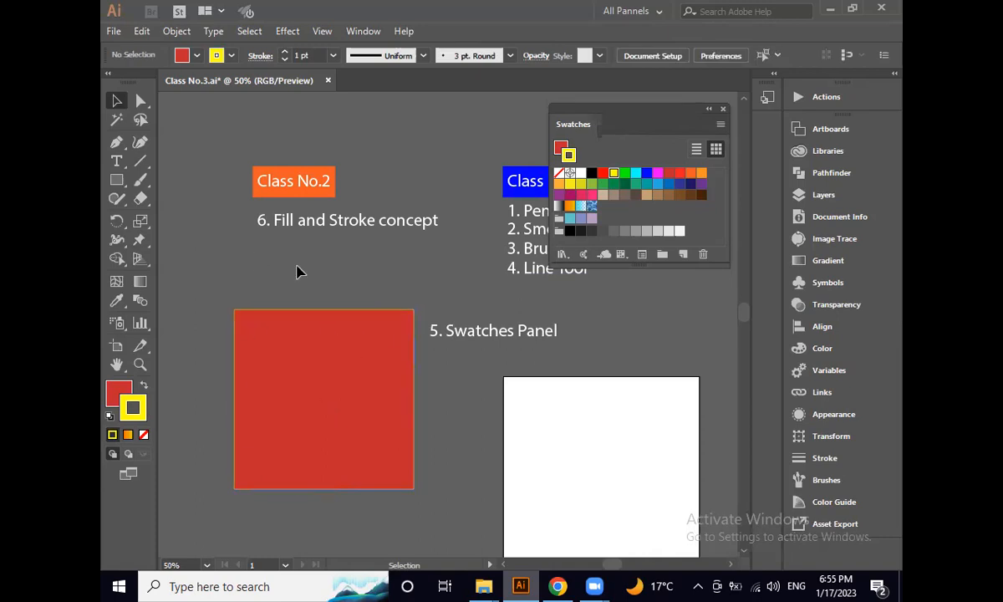
key(ctrl+plus)
scroll(234, 365, up, 10)
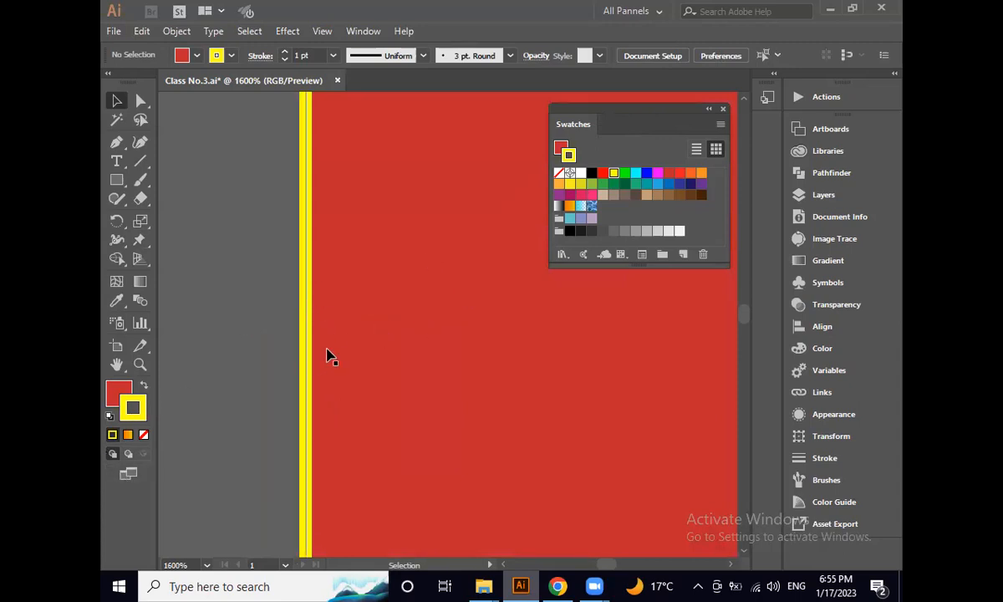
scroll(304, 347, down, 3)
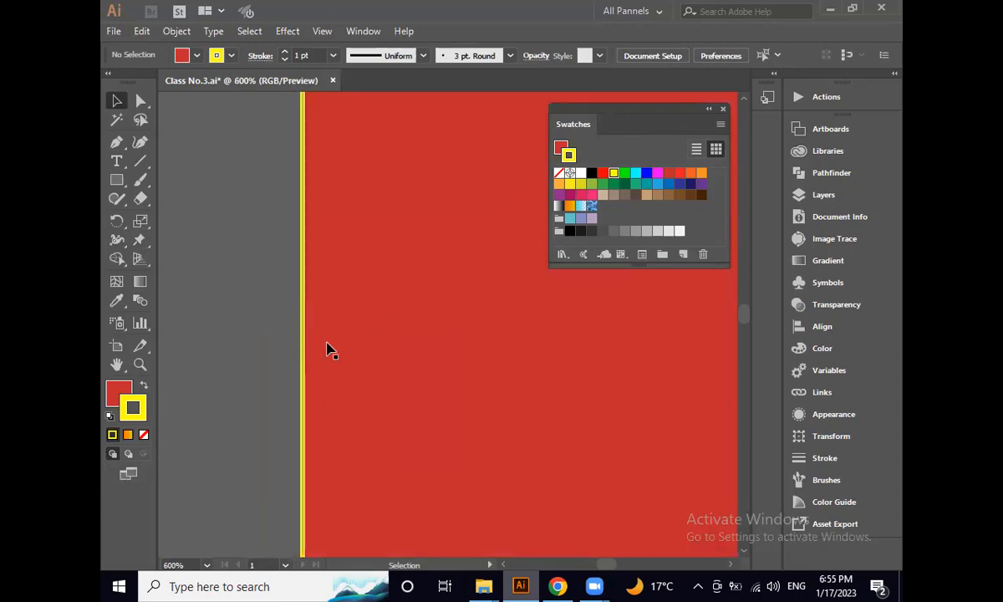
- Remove the square's stroke by setting it to None, reapply the yellow stroke swatch and deselect the square
click(401, 355)
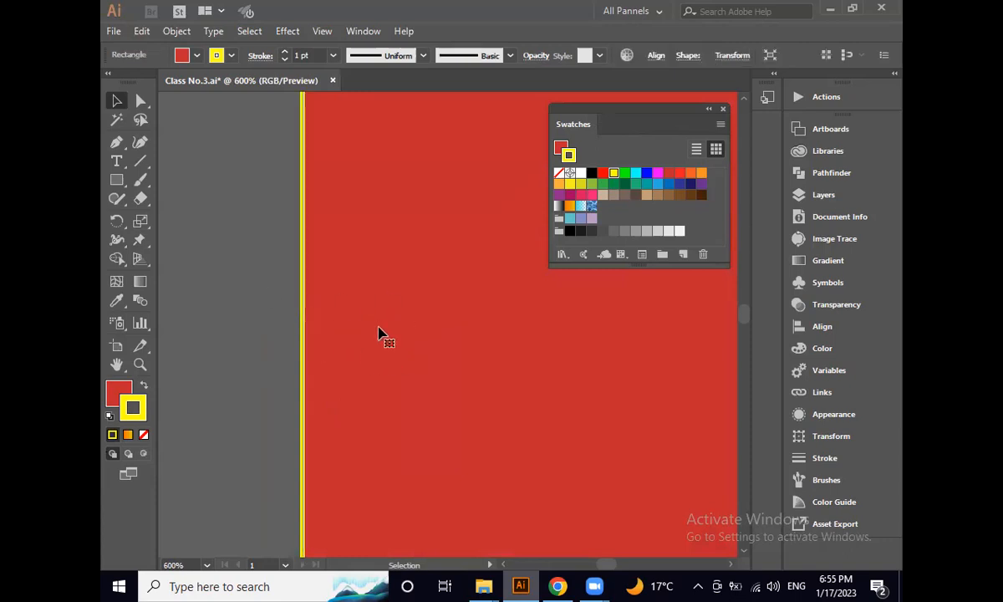
click(143, 436)
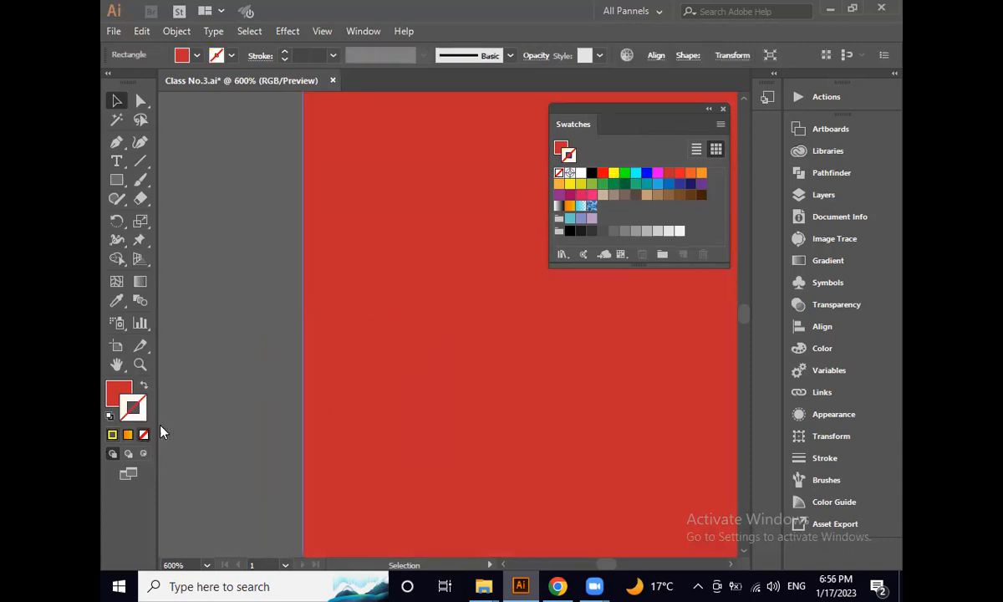
click(264, 408)
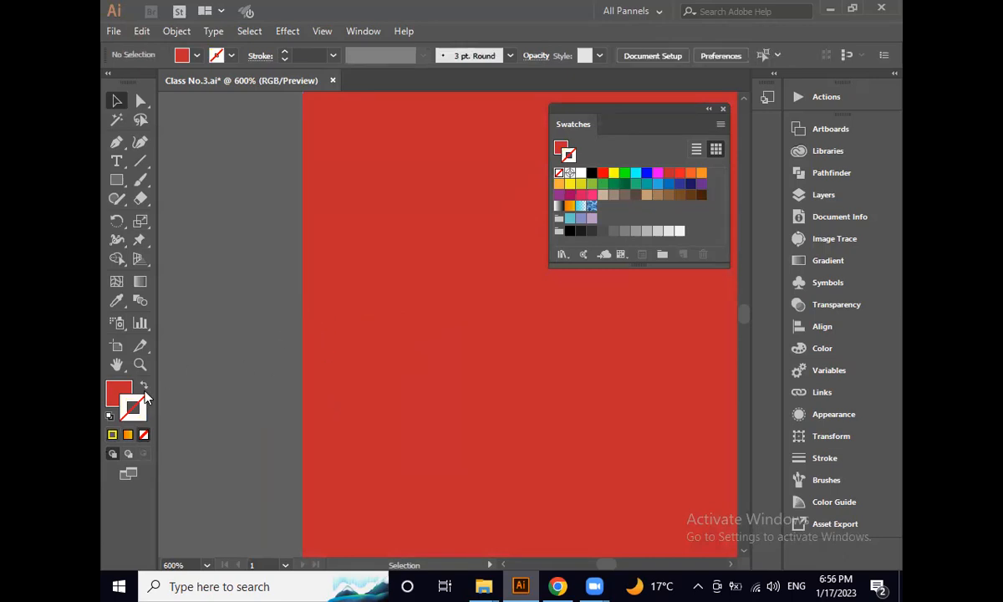
click(360, 338)
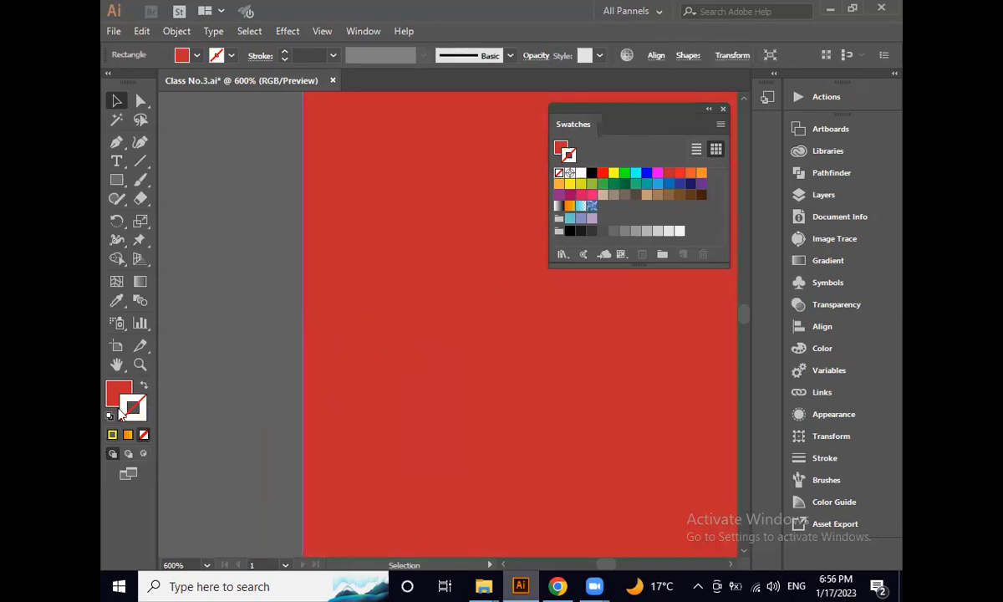
click(614, 176)
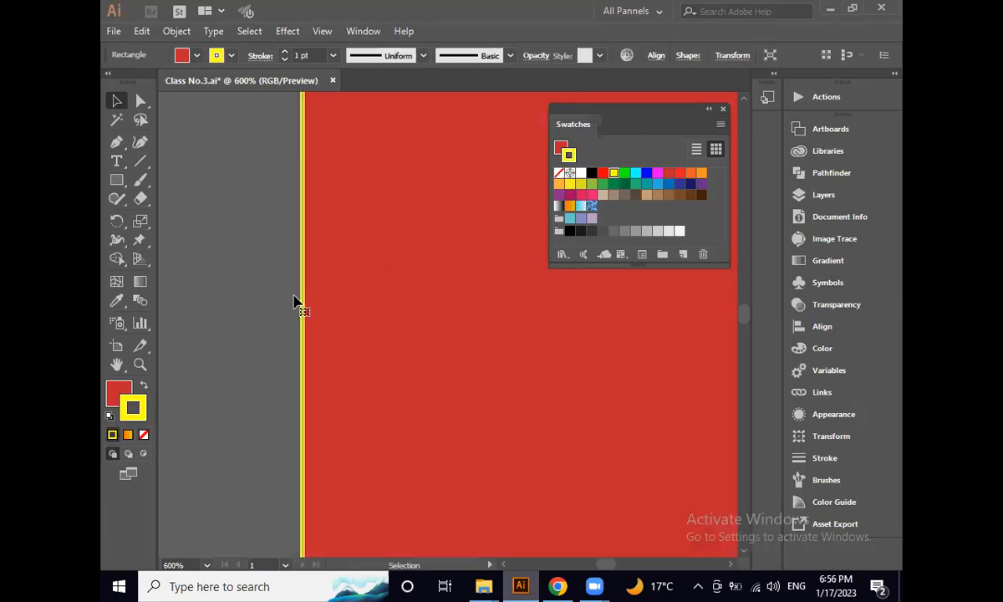
click(244, 303)
- Shift the red square slightly to the left, farther from the artboard, and deselect it
scroll(302, 288, down, 5)
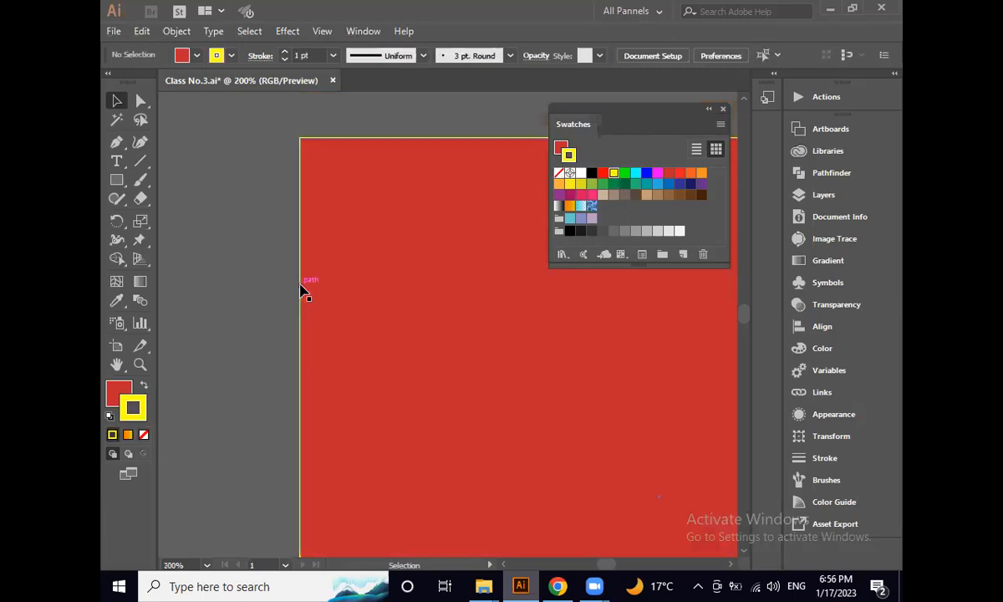
scroll(304, 187, down, 1)
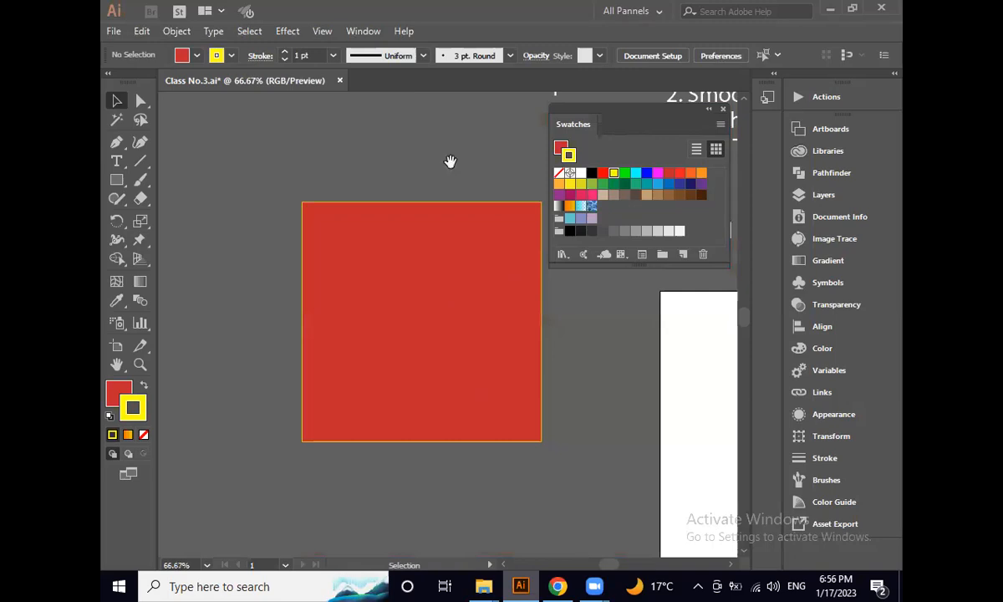
drag(450, 163, 416, 163)
drag(567, 390, 608, 399)
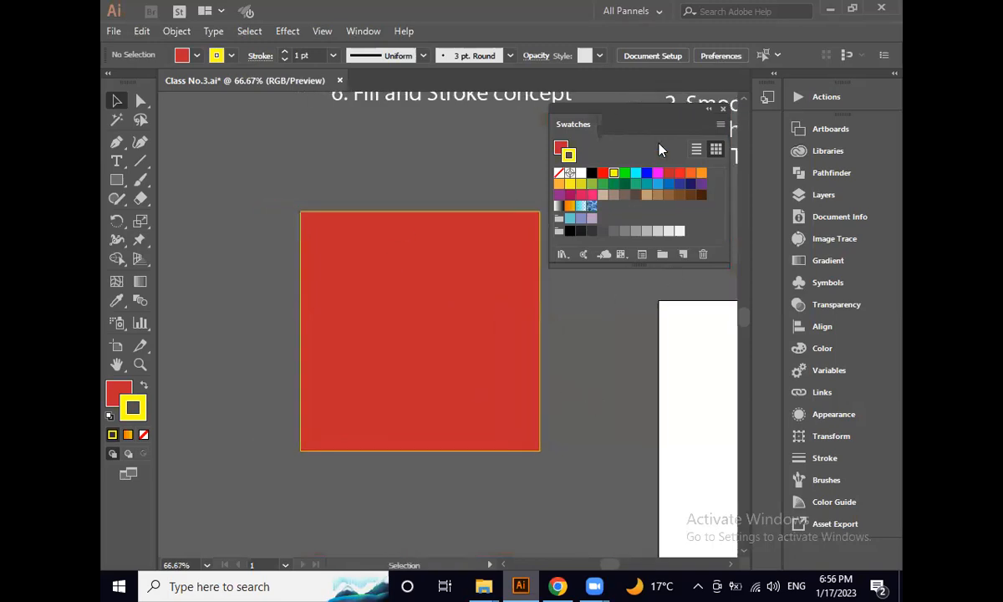
drag(662, 131, 666, 132)
drag(349, 340, 302, 337)
click(281, 191)
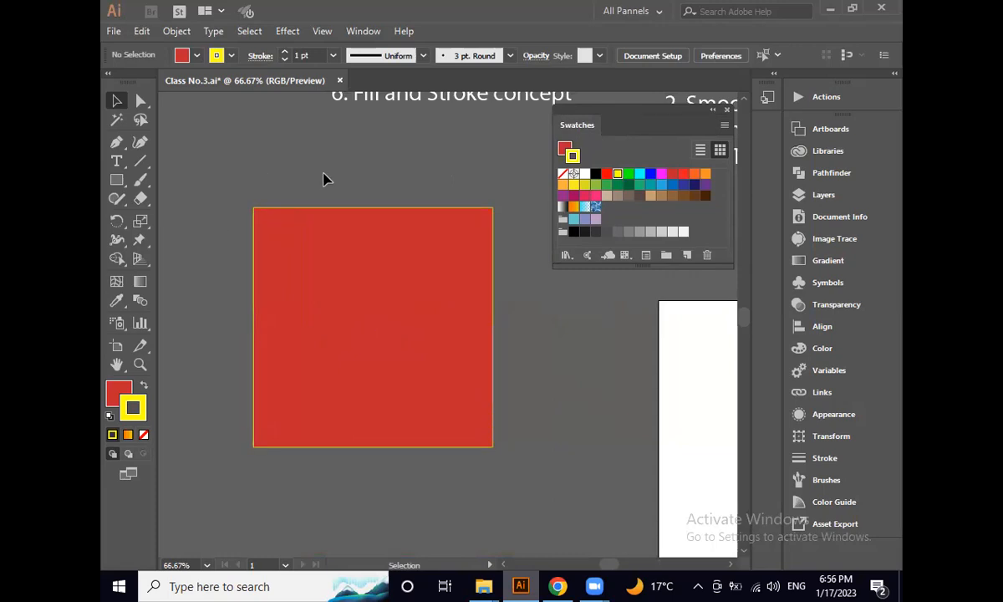
- Move the red square farther down and slightly left, beside the artboard, and deselect it
scroll(373, 189, down, 2)
scroll(304, 242, up, 4)
scroll(307, 239, down, 2)
drag(307, 246, 247, 266)
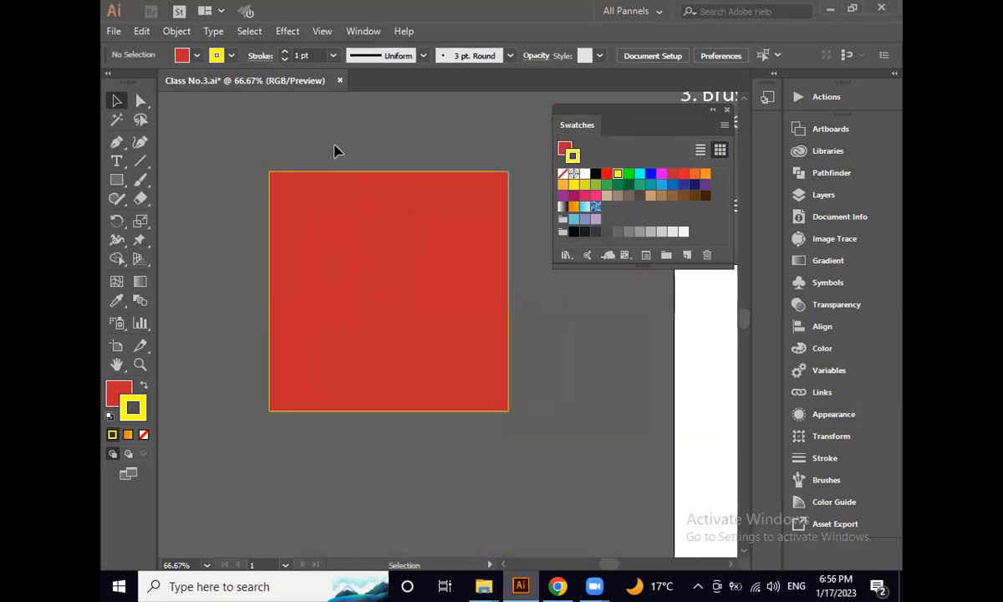
scroll(334, 151, down, 2)
drag(330, 132, 333, 217)
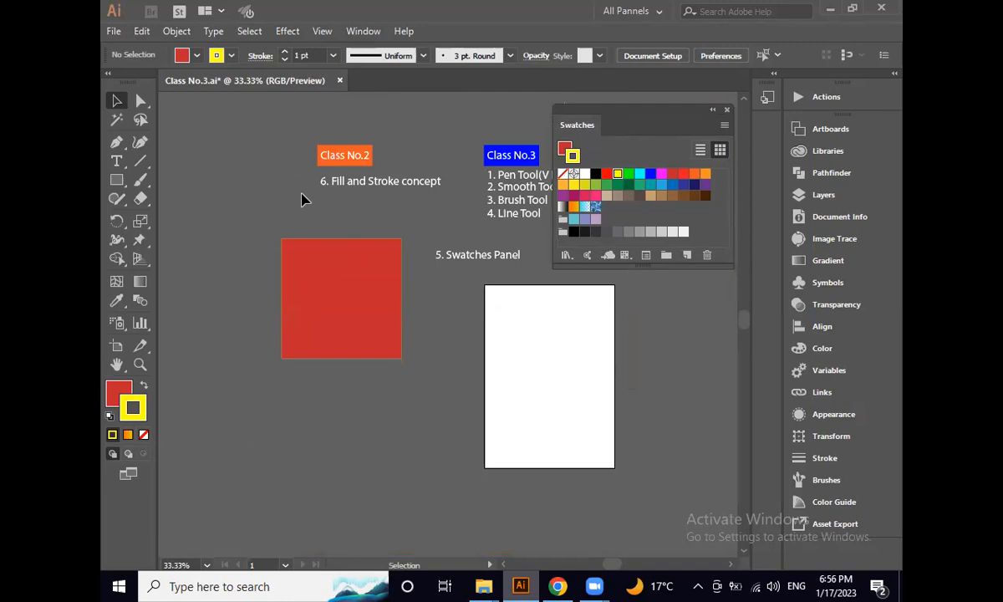
click(329, 313)
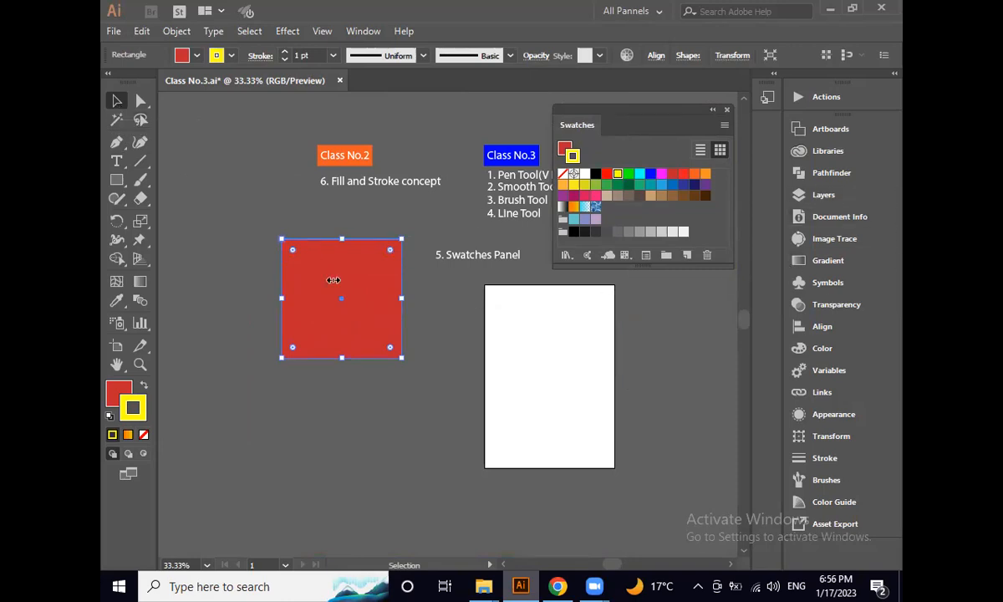
drag(349, 298, 326, 357)
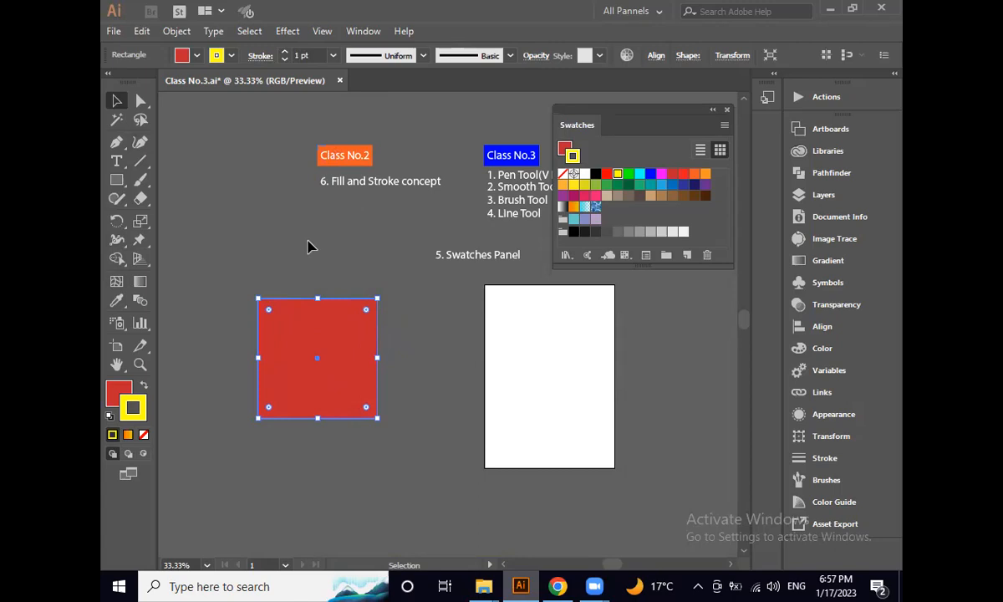
click(269, 284)
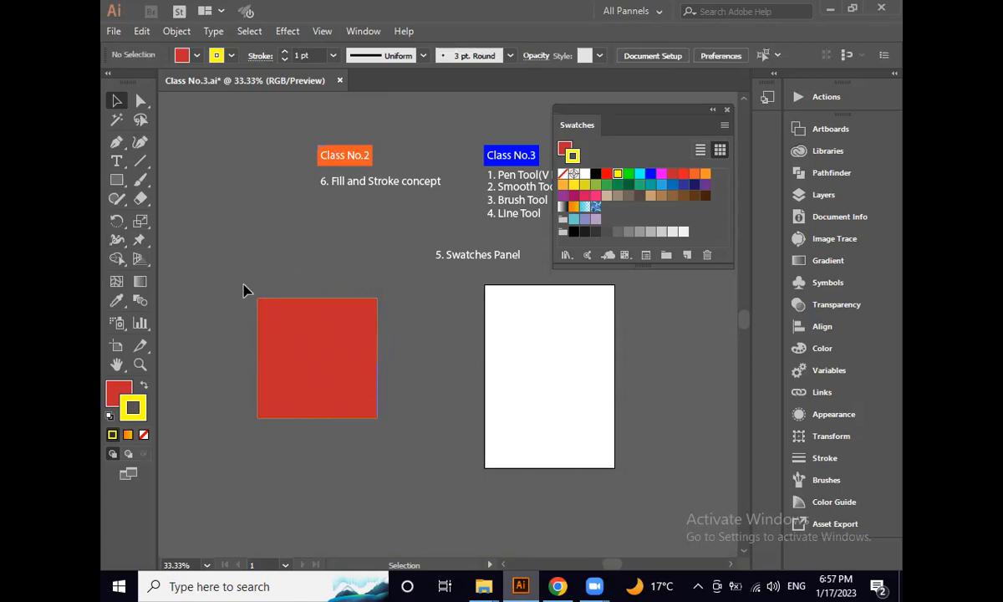
- Select the red square and increase its yellow stroke weight to 30 pt
click(296, 307)
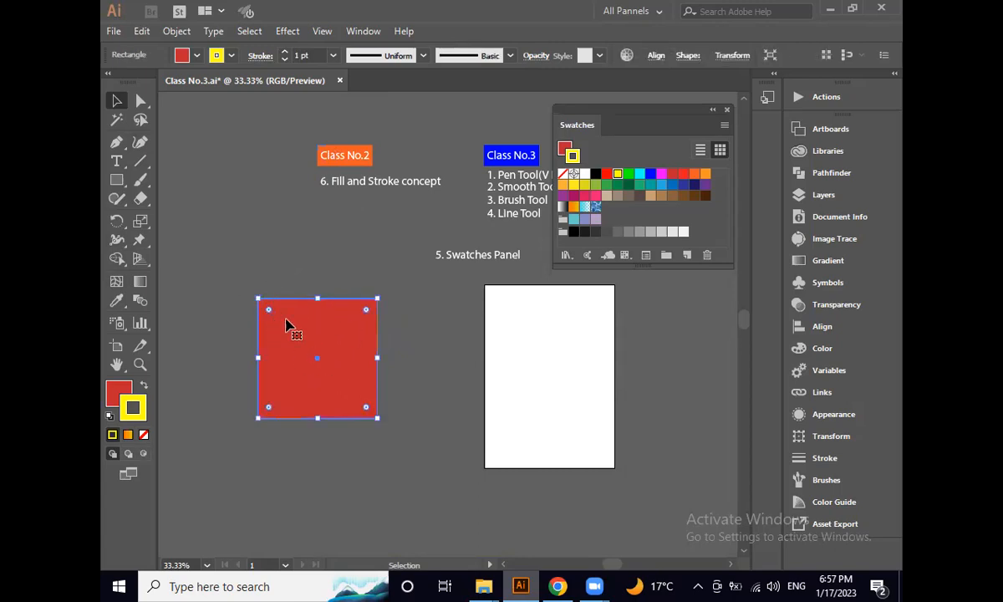
click(286, 56)
click(286, 53)
click(286, 53)
click(286, 52)
click(285, 52)
click(286, 53)
click(286, 53)
click(286, 53)
click(286, 53)
click(285, 52)
click(286, 52)
click(285, 52)
click(286, 52)
click(286, 52)
click(286, 52)
click(286, 52)
click(285, 51)
click(285, 52)
click(285, 53)
click(286, 52)
click(285, 52)
click(286, 52)
click(285, 52)
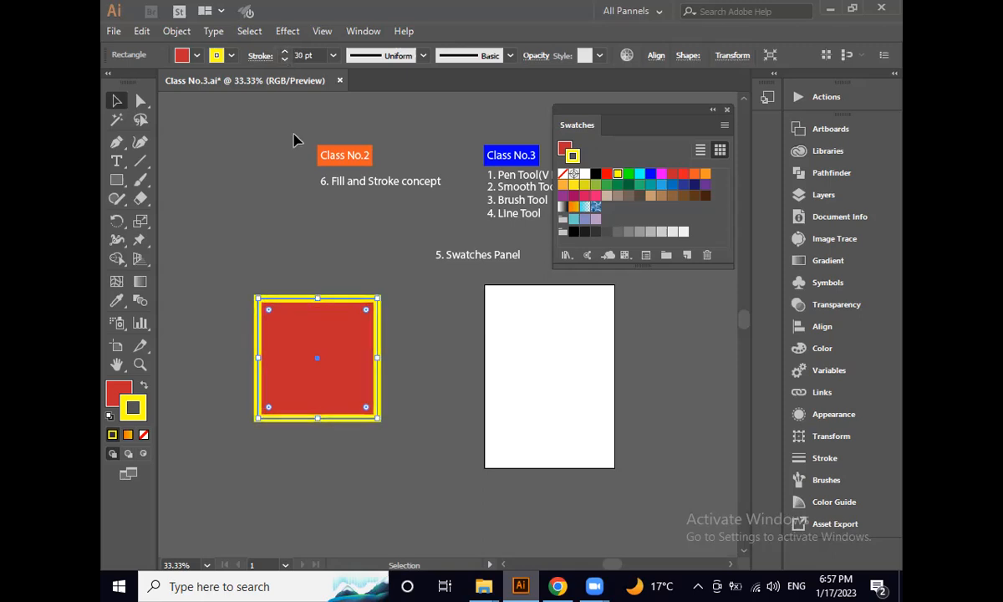
- Examine the square's thick yellow stroke up close and reselect the square
click(409, 387)
scroll(325, 447, up, 2)
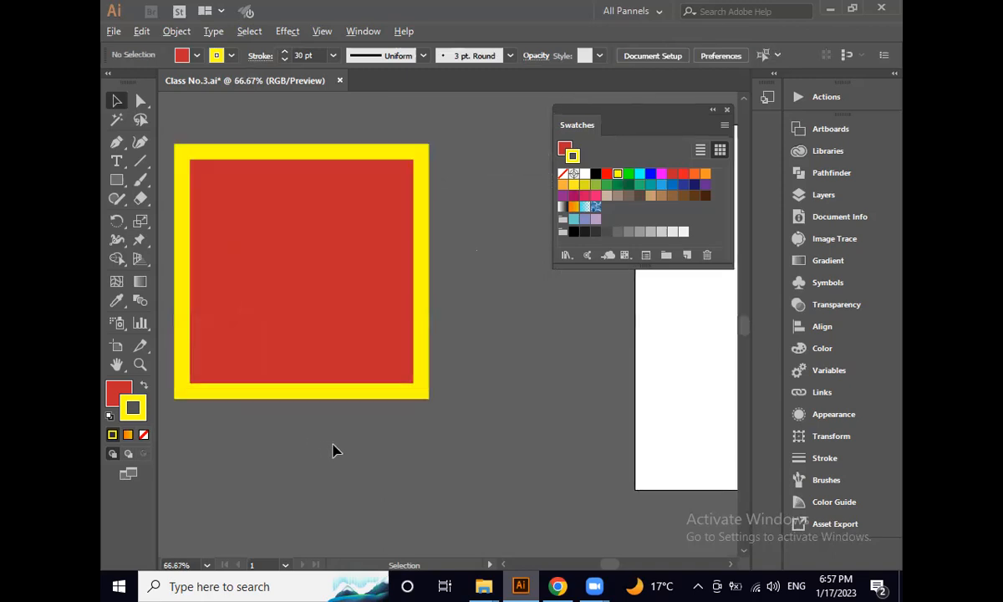
drag(280, 425, 315, 442)
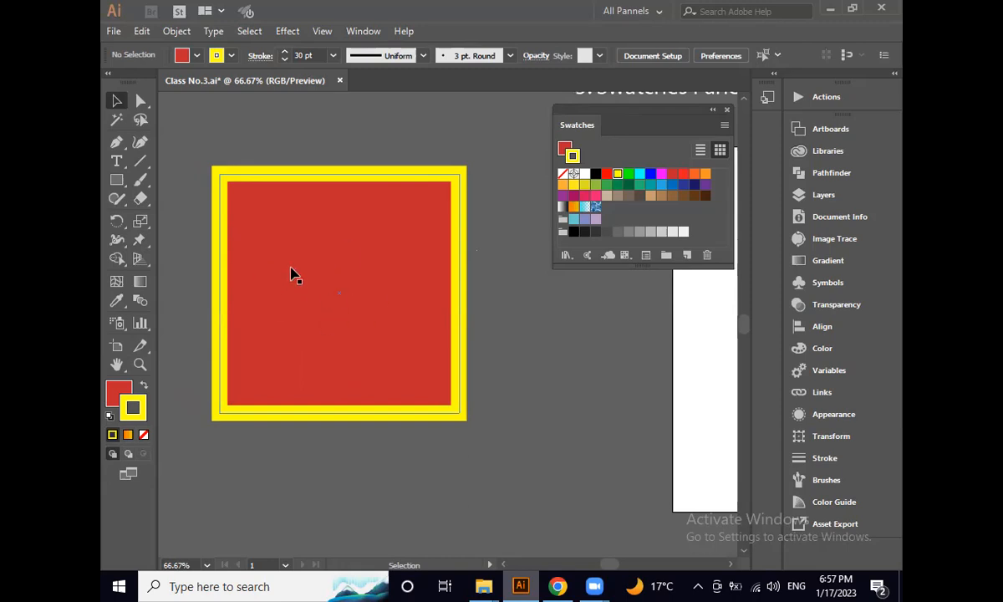
click(260, 251)
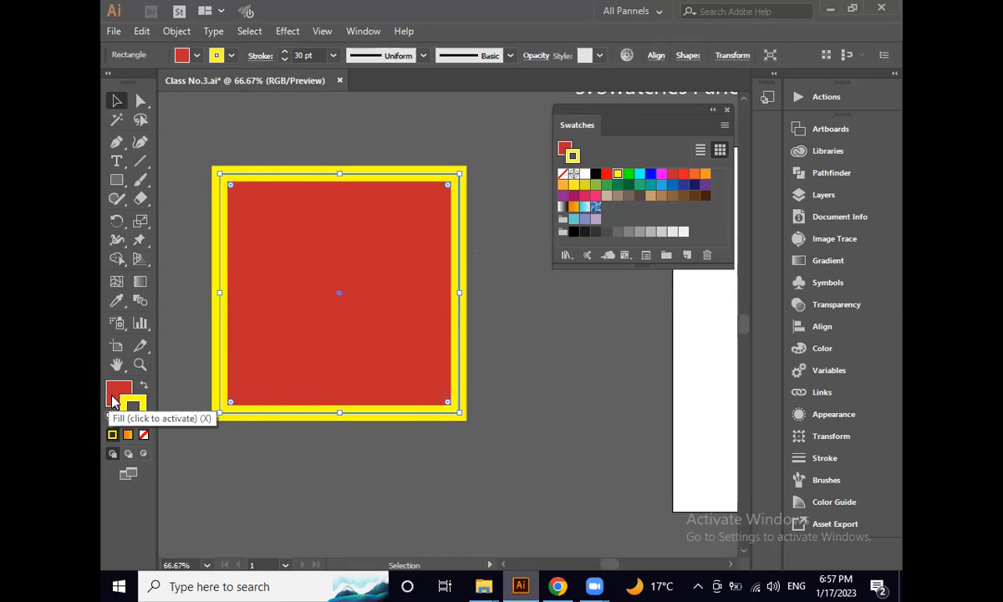
- Change the selected square's fill to RGB Blue, deselect it, and shift the Swatches panel slightly aside
click(113, 402)
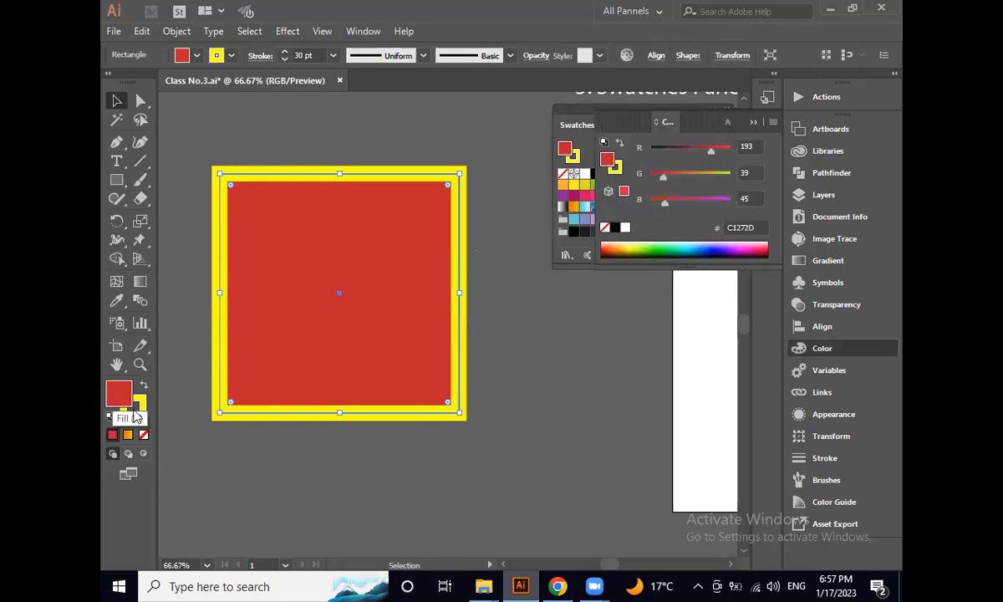
click(752, 123)
click(651, 176)
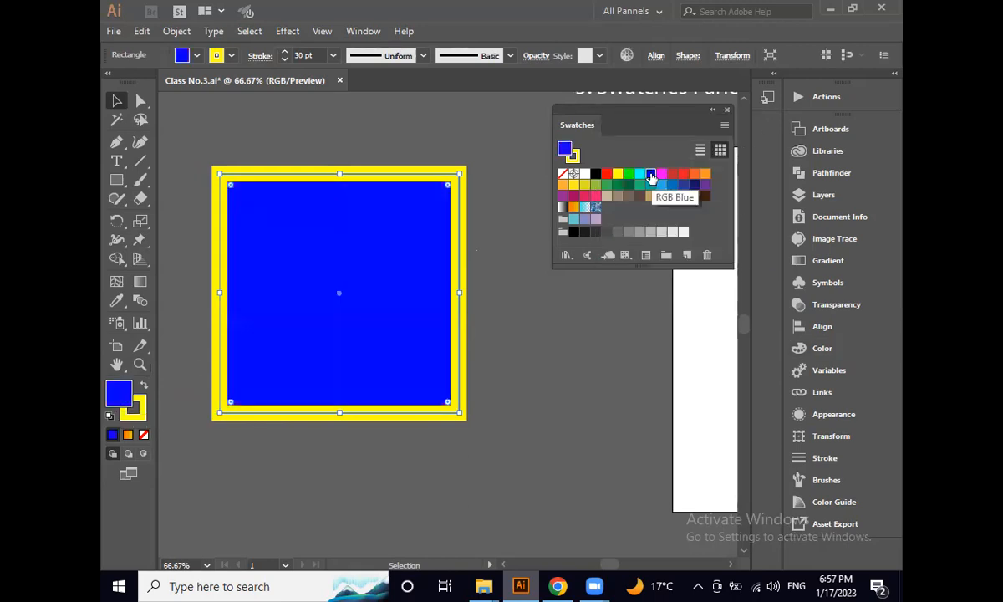
click(518, 381)
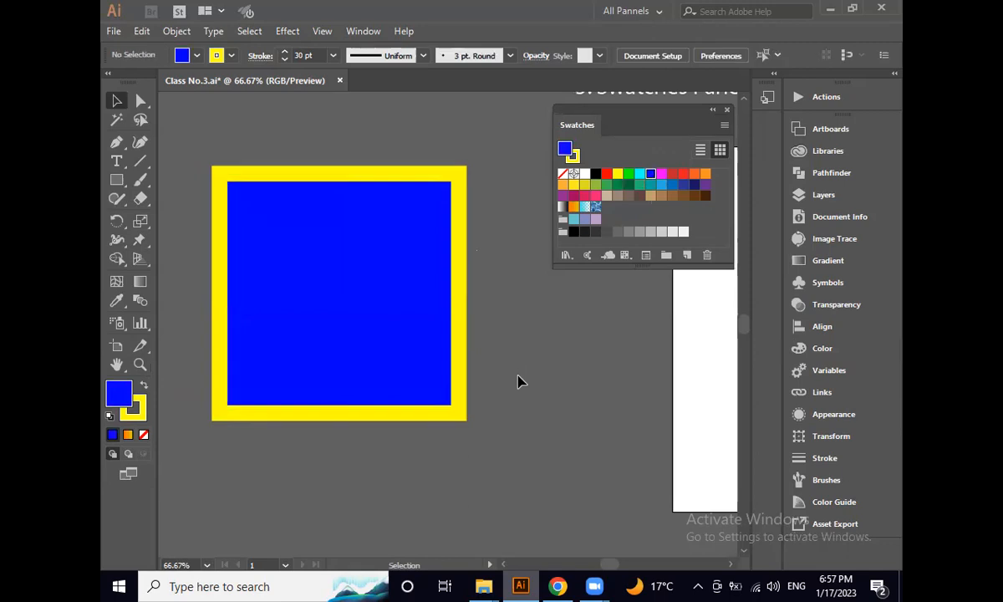
scroll(519, 382, down, 2)
drag(520, 383, 455, 310)
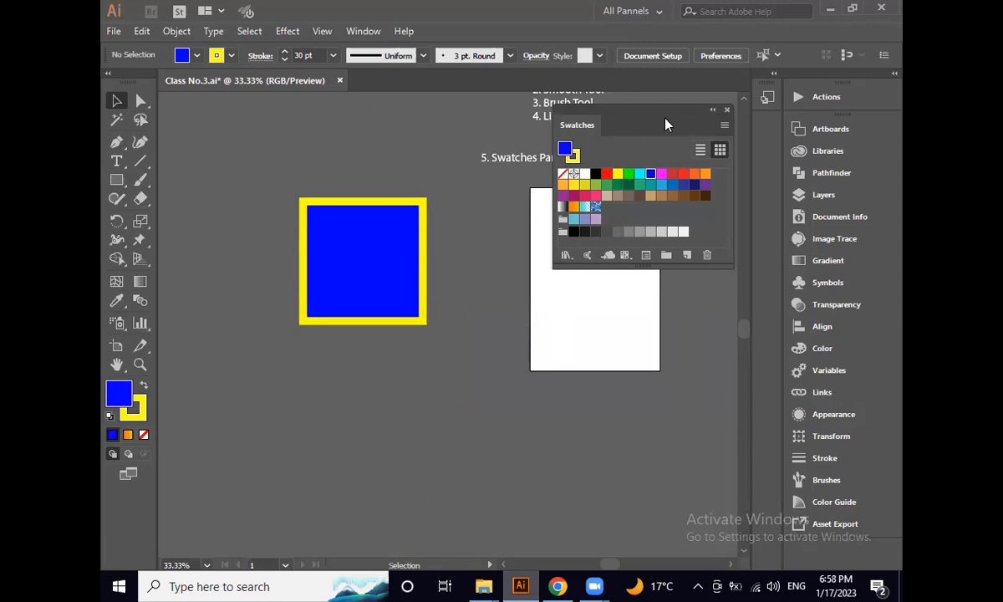
drag(623, 110, 629, 115)
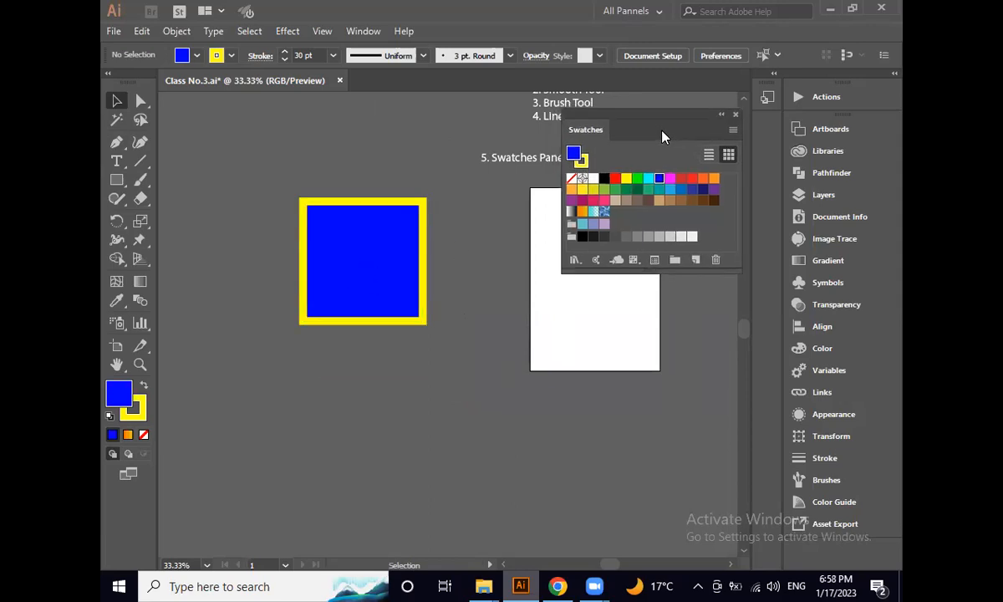
- Duplicate the blue square with the yellow stroke and place the copy below the original
click(352, 237)
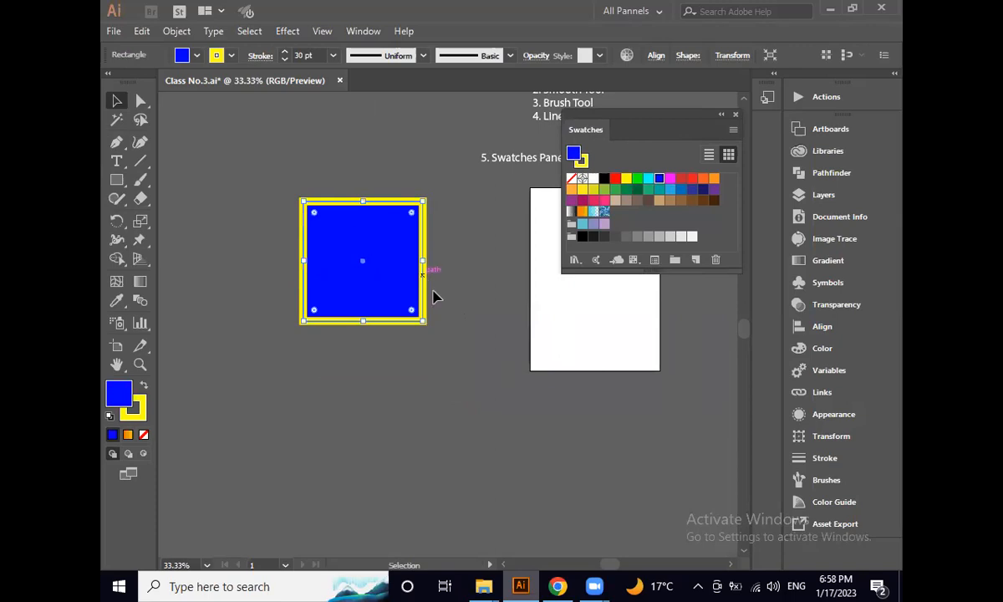
key(a)
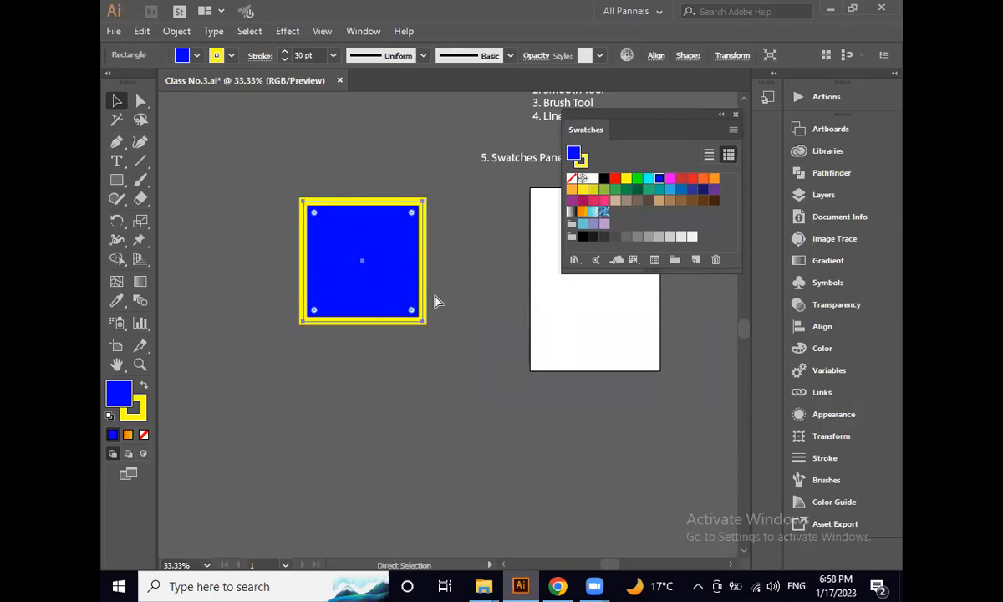
key(v)
click(441, 391)
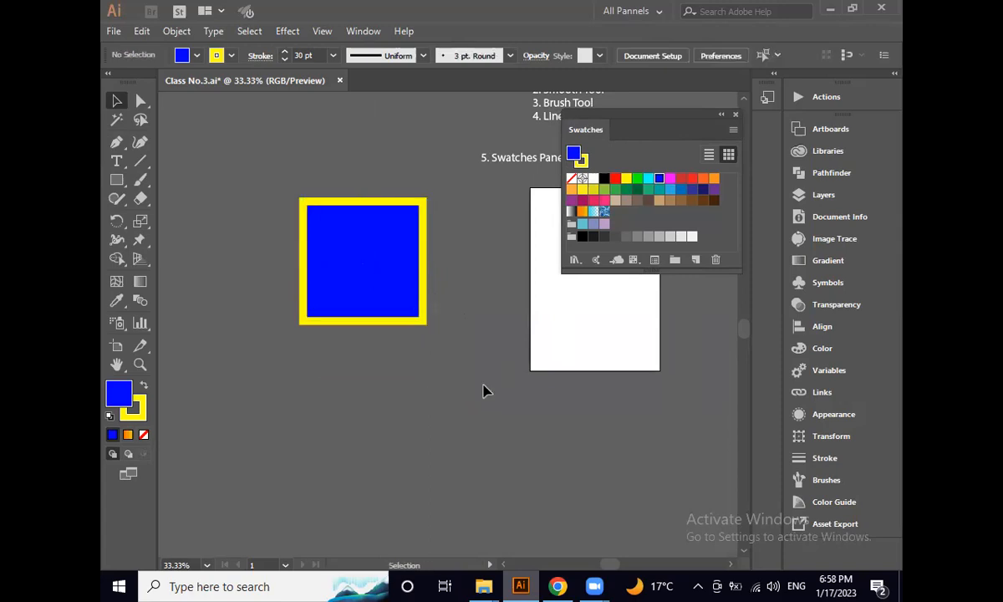
key(a)
key(v)
key(ctrl+v)
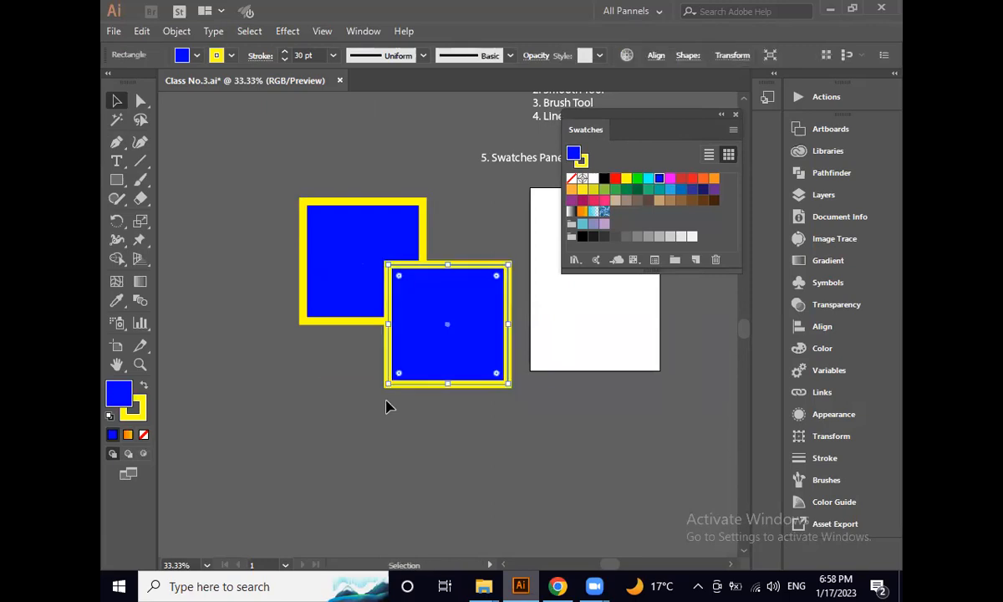
drag(434, 327, 326, 406)
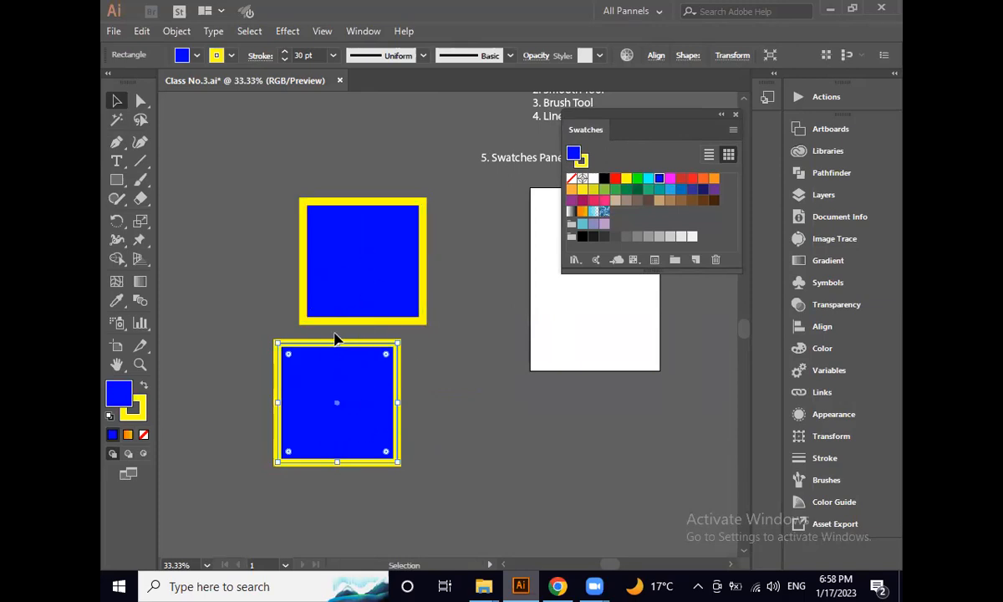
- Shrink the copied square into a small wide rectangle and attach it beneath the original square's lower edge
drag(340, 342, 337, 403)
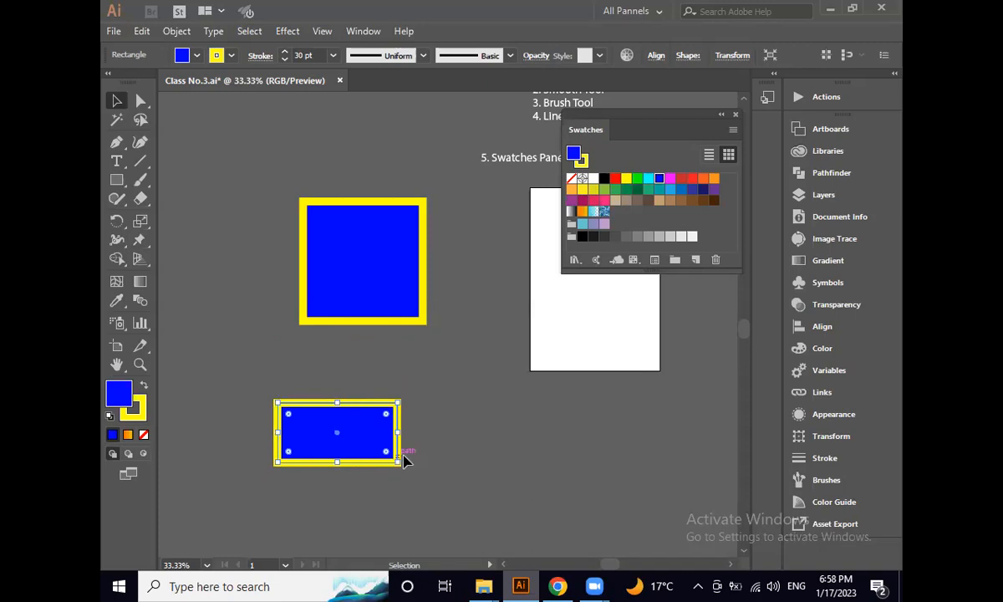
drag(399, 435, 369, 449)
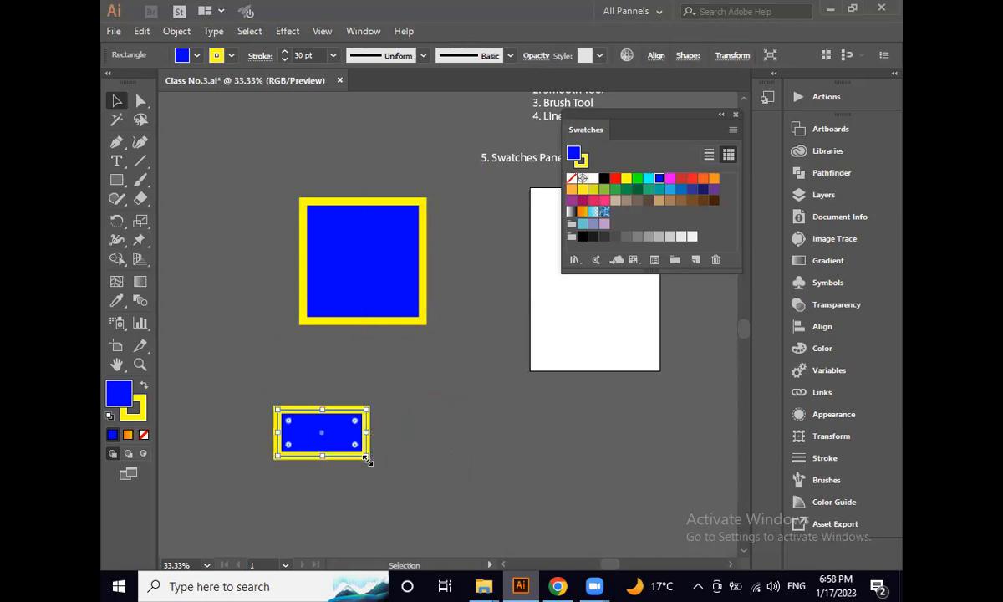
drag(322, 455, 361, 339)
click(372, 428)
- Duplicate the small rectangle, place the copy directly beneath it, and widen it on both sides to form a base
scroll(374, 302, up, 3)
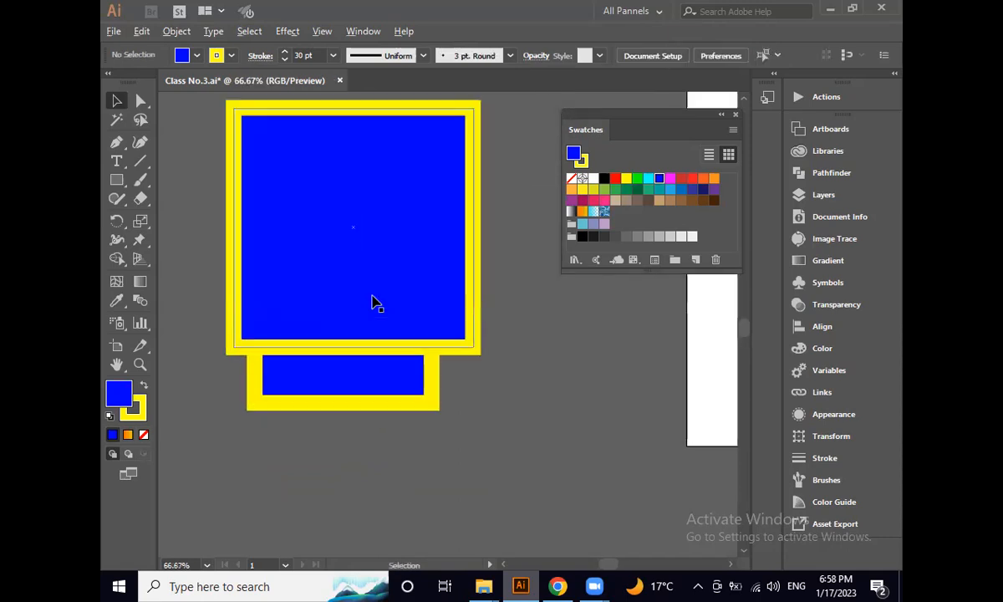
drag(375, 415, 385, 415)
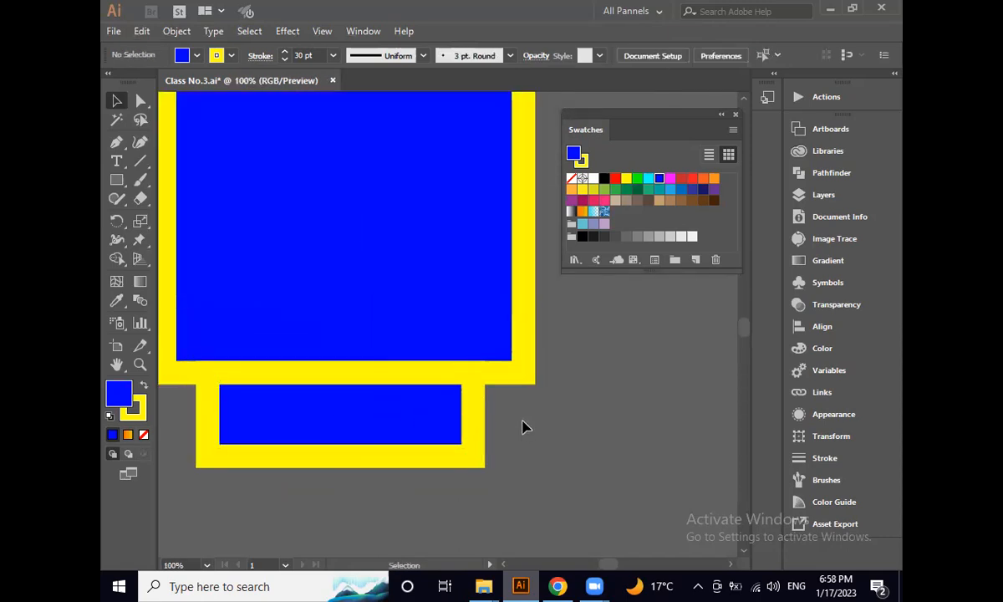
scroll(521, 416, down, 2)
drag(523, 444, 456, 329)
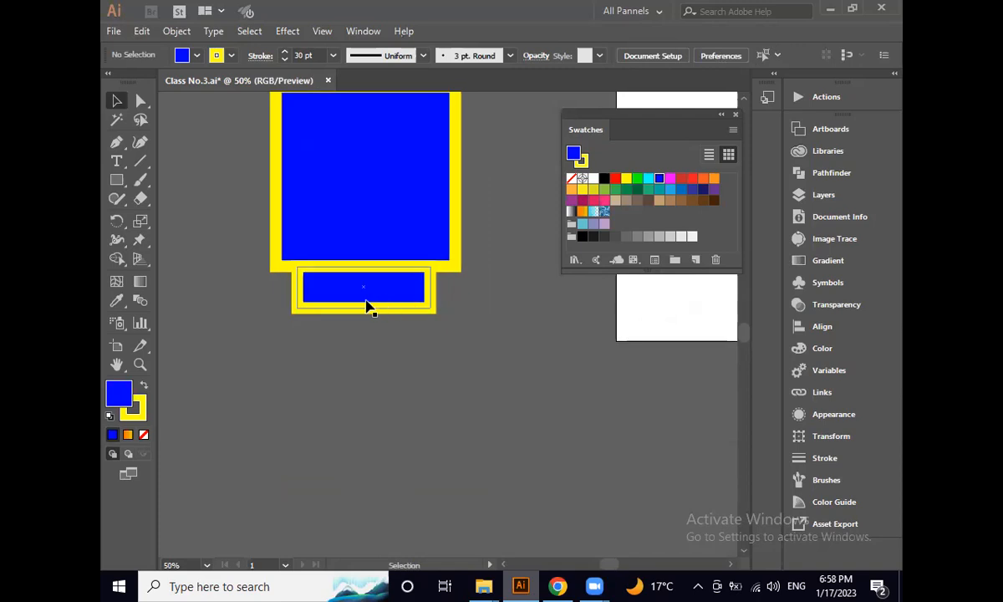
click(395, 297)
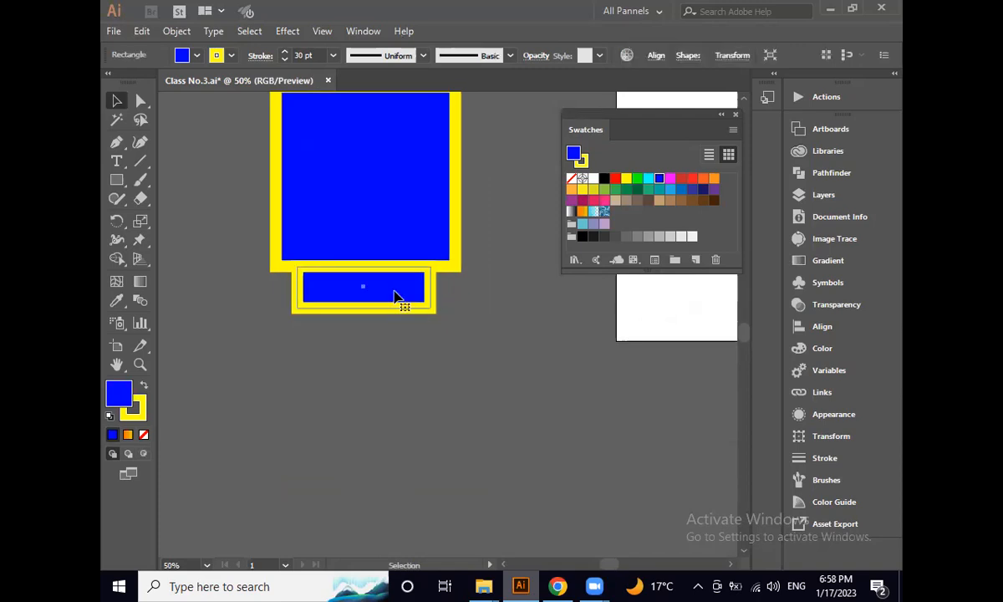
click(401, 384)
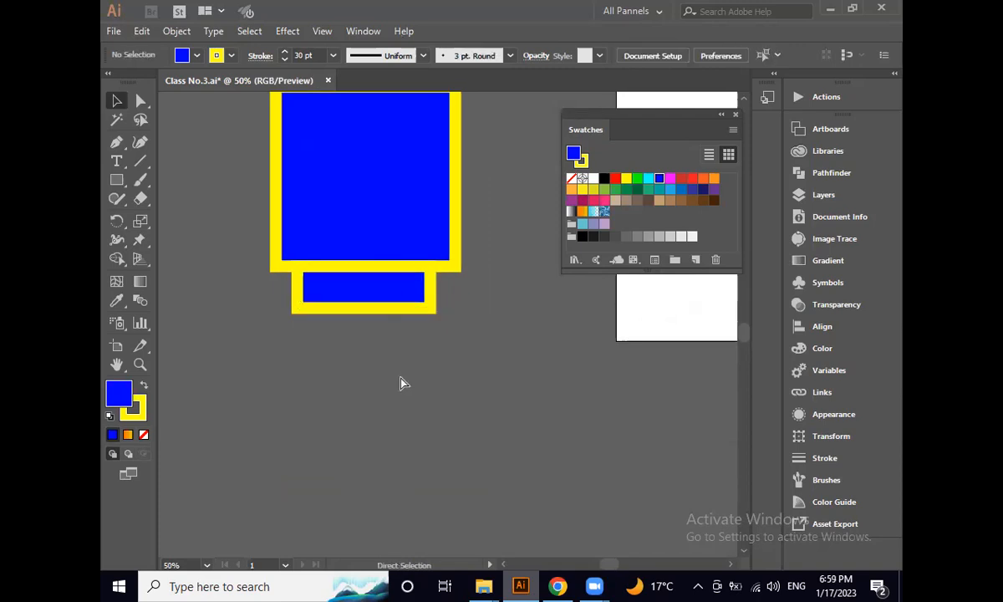
key(ctrl+v)
drag(450, 331, 360, 334)
drag(432, 328, 474, 332)
drag(288, 329, 259, 380)
click(291, 444)
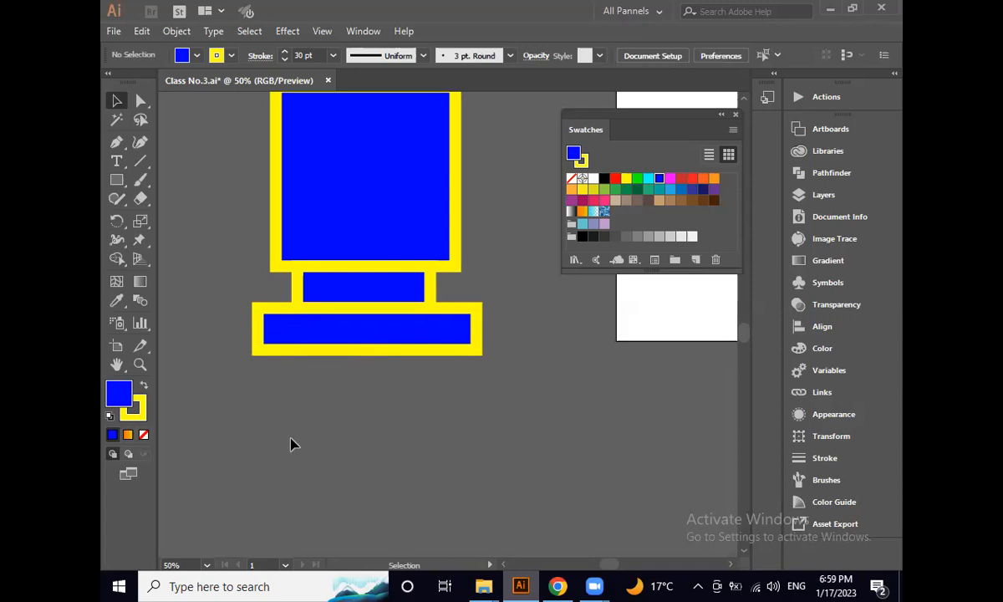
- Select the two rectangles beneath the square and delete them, keeping only the square
scroll(334, 422, down, 2)
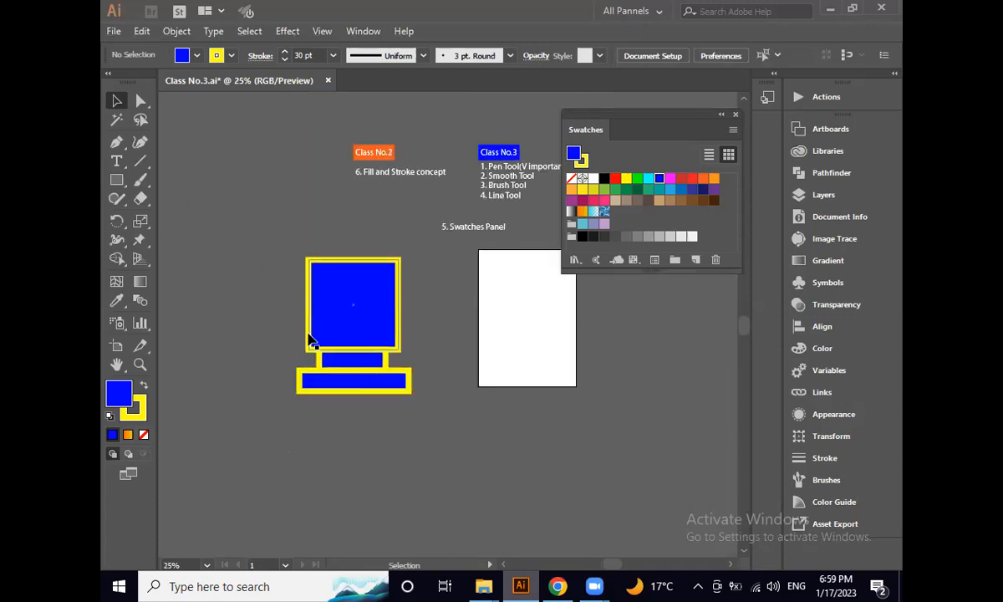
drag(428, 416, 304, 366)
click(401, 433)
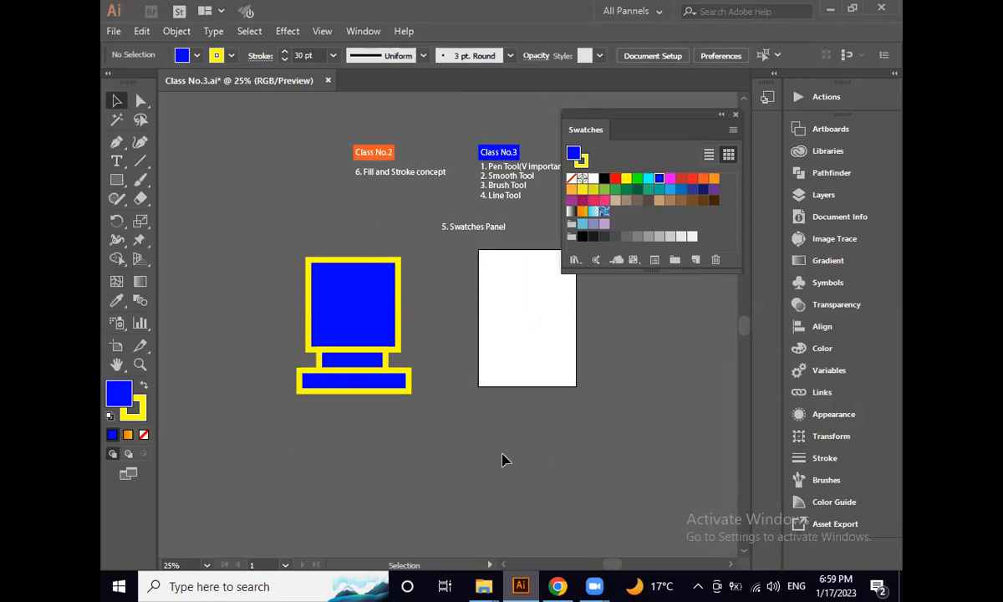
drag(501, 453, 251, 363)
drag(508, 467, 273, 361)
key(Delete)
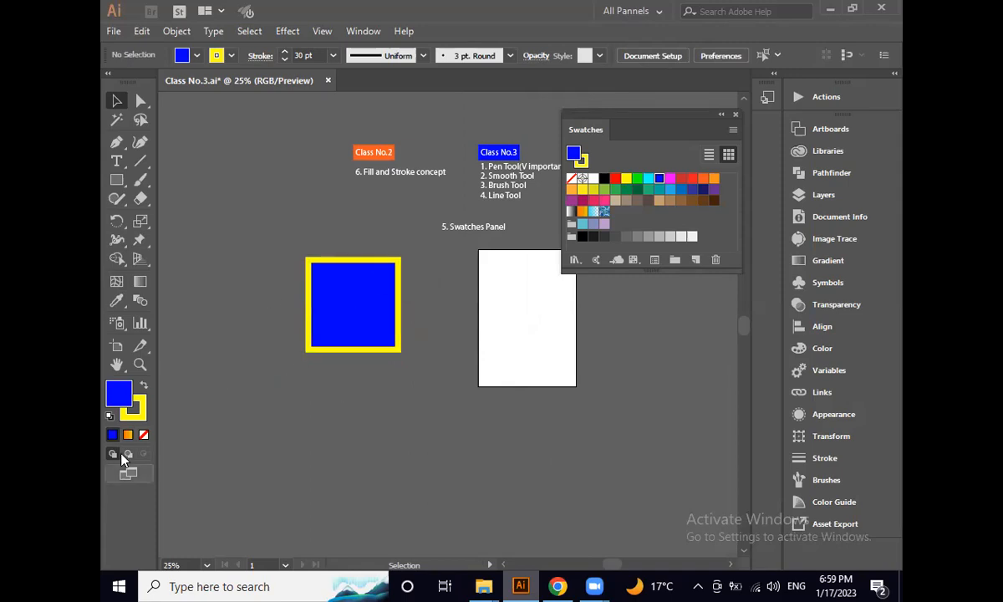
- Swap the square's fill and stroke colors, then deselect the square
click(372, 288)
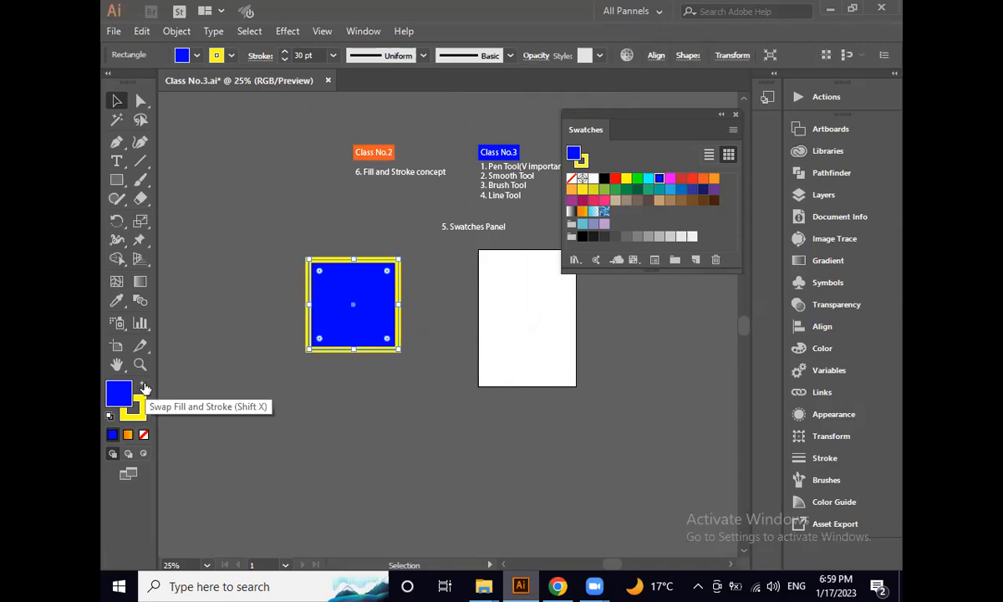
click(144, 388)
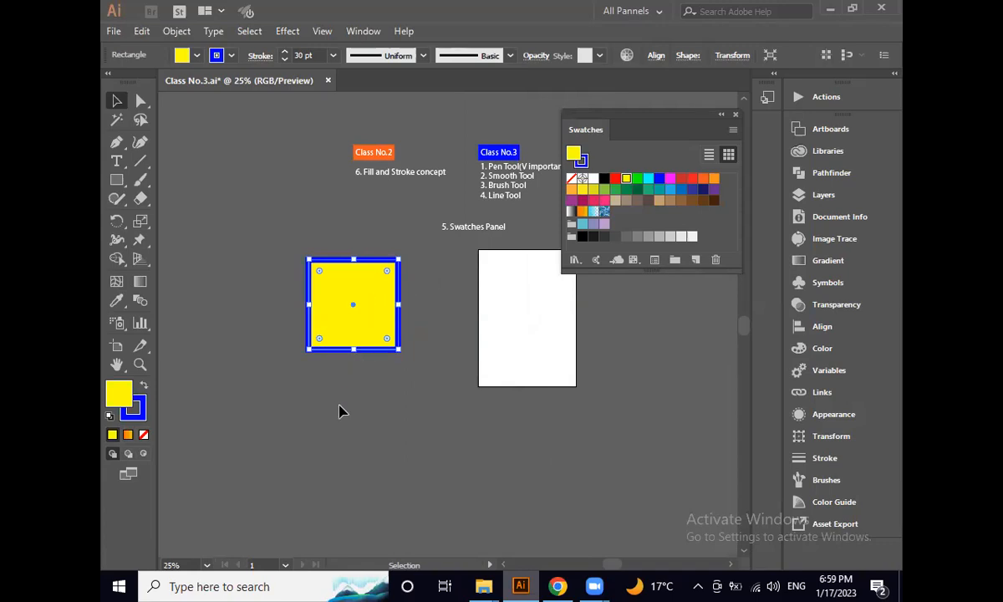
click(293, 318)
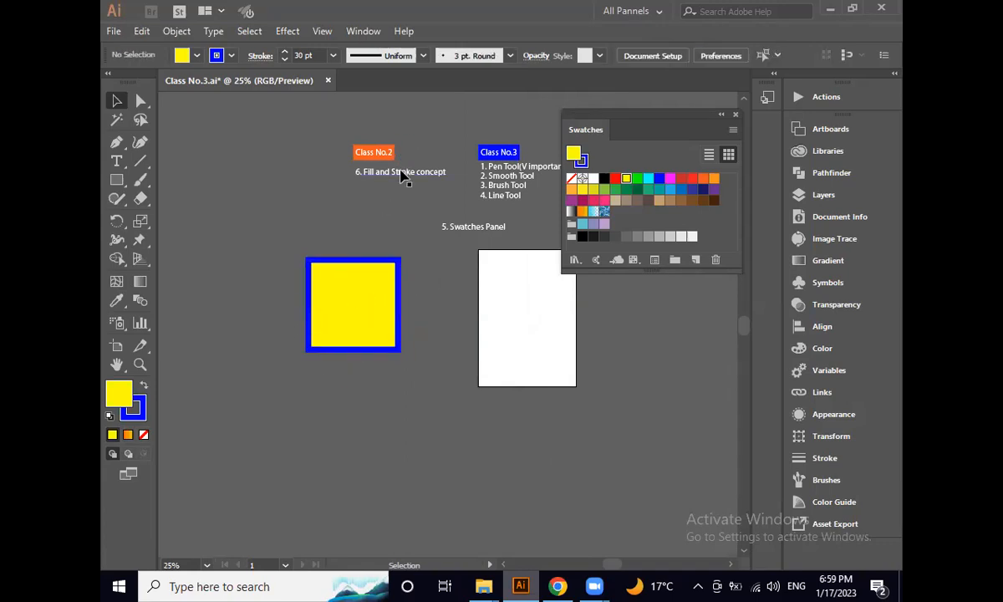
- Delete the "5. Swatches Panel" text line above the artboard and save the document
drag(499, 328, 428, 373)
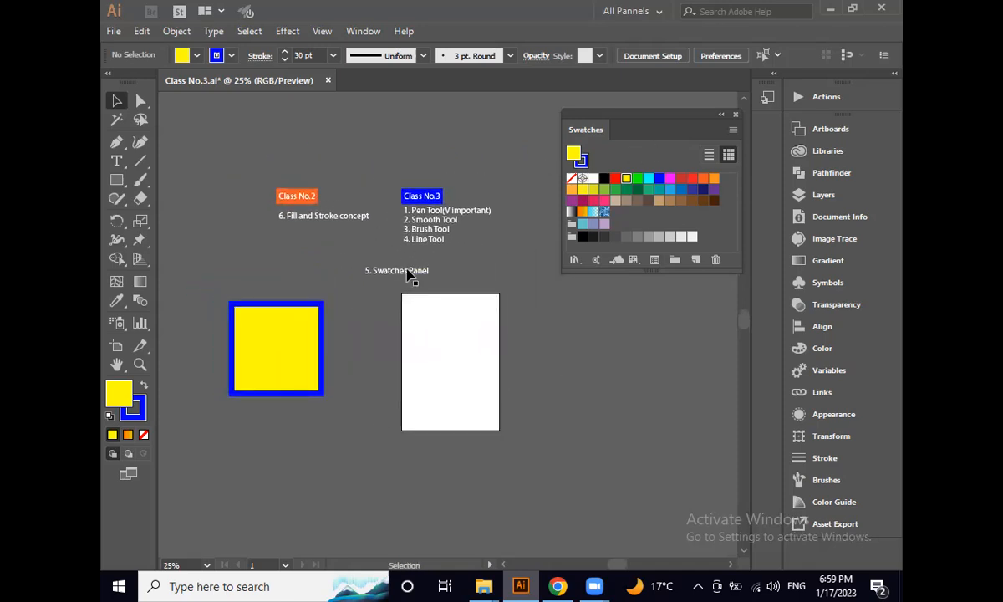
scroll(410, 278, up, 2)
drag(448, 301, 398, 258)
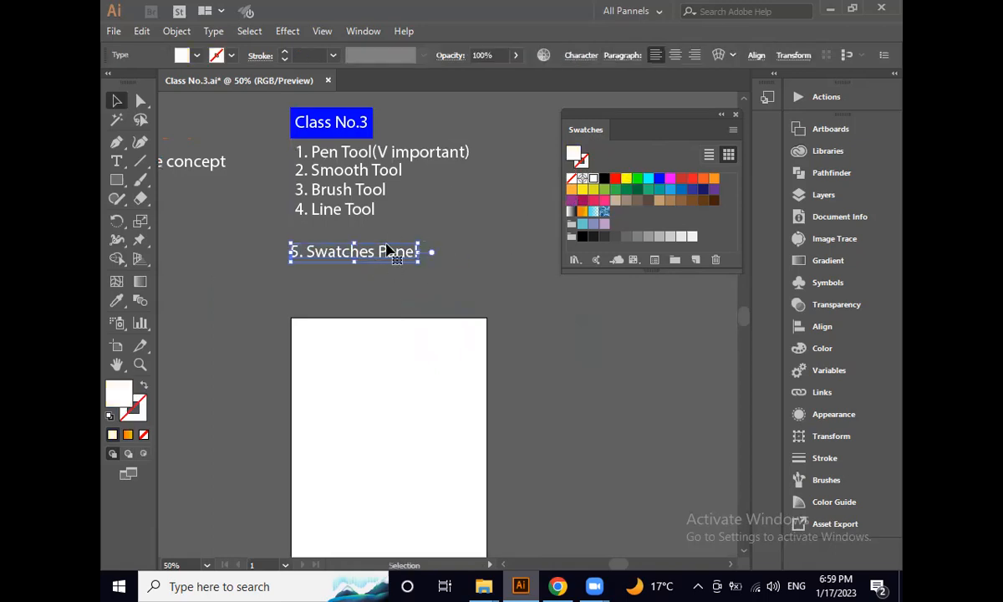
drag(628, 125, 601, 137)
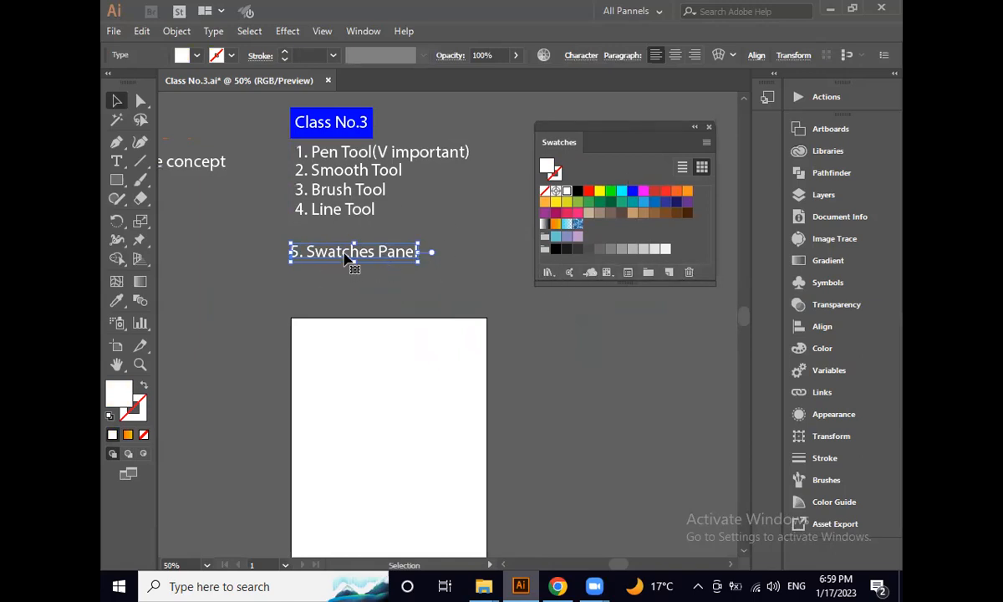
key(Delete)
key(ctrl)
key(ctrl+s)
- Review the remaining topics listed under the Class No.3 heading
drag(618, 148, 635, 140)
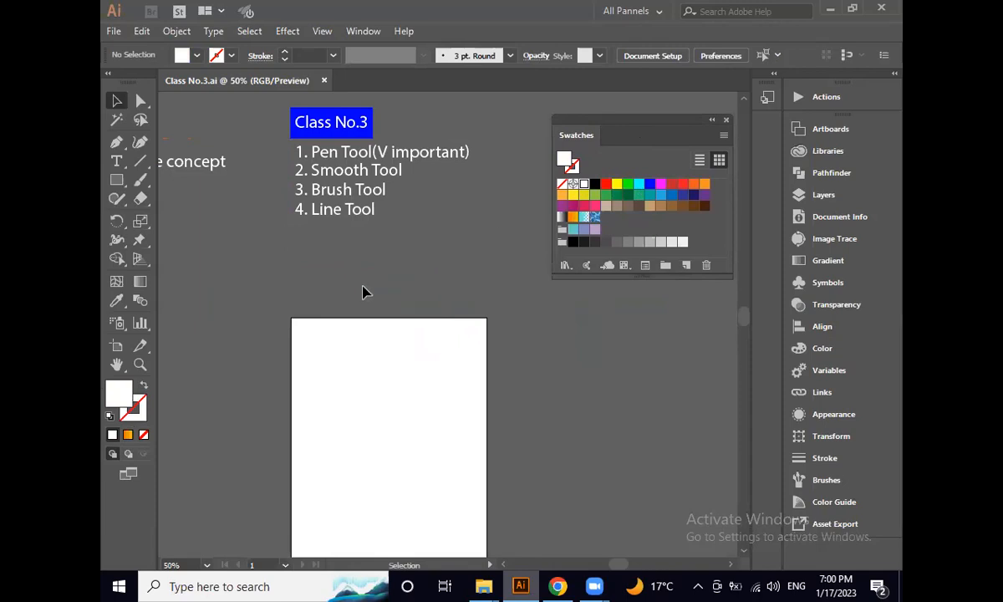
scroll(369, 280, down, 1)
mouse_move(318, 289)
mouse_down()
mouse_move(405, 316)
mouse_move(311, 288)
mouse_up()
scroll(364, 206, up, 2)
scroll(365, 211, up, 1)
drag(610, 136, 617, 132)
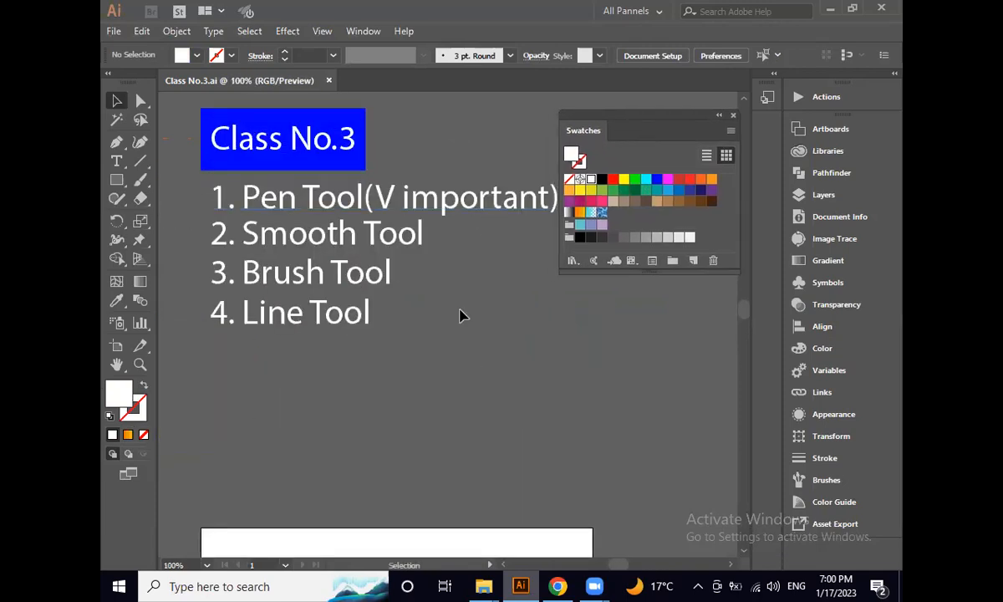
scroll(387, 363, down, 1)
scroll(389, 346, down, 3)
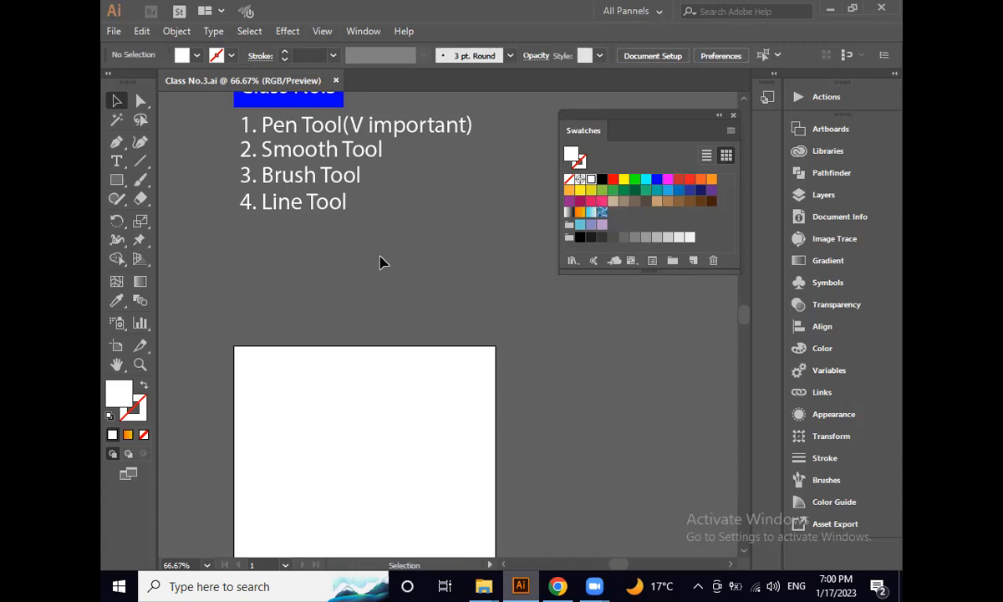
scroll(381, 258, up, 3)
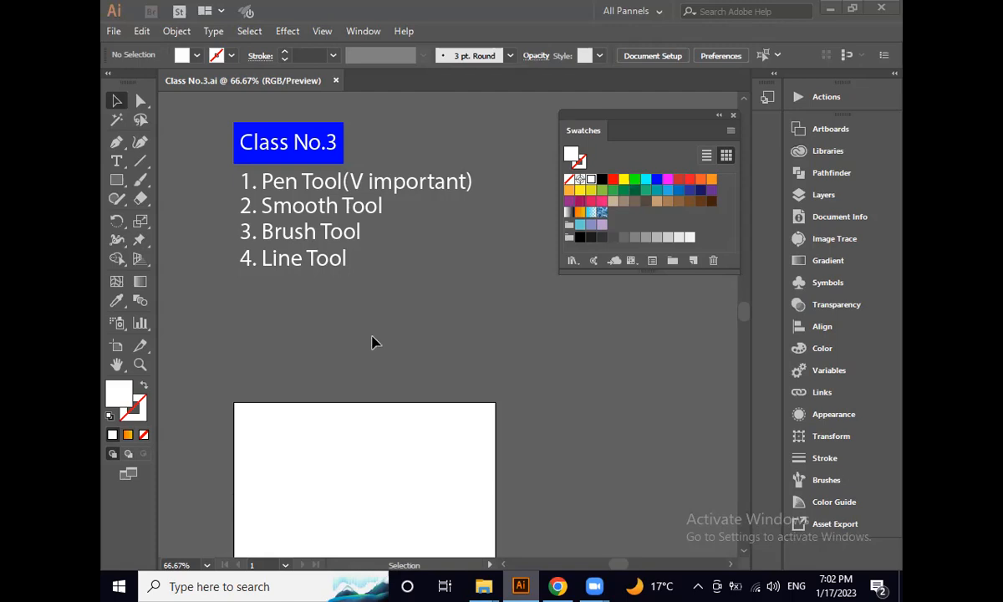
- Select the square beside the artboard to inspect its fill and stroke settings
scroll(378, 341, down, 3)
drag(299, 375, 424, 350)
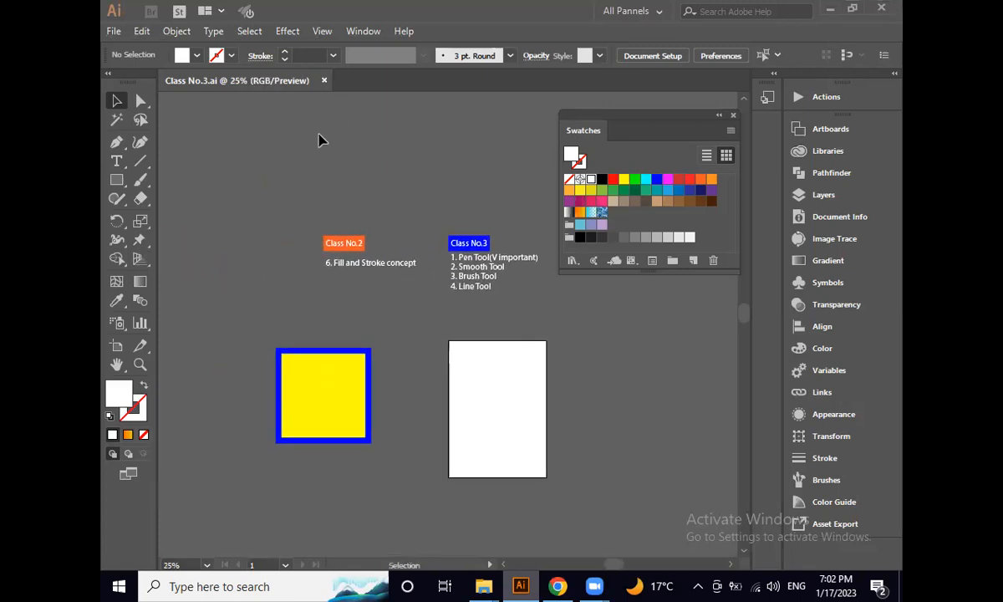
click(326, 385)
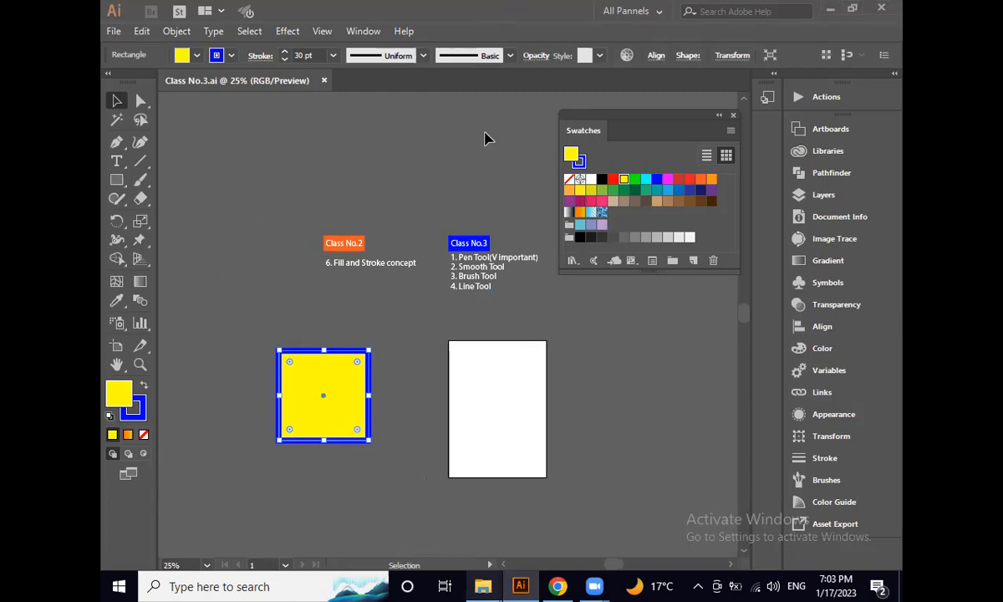
click(344, 172)
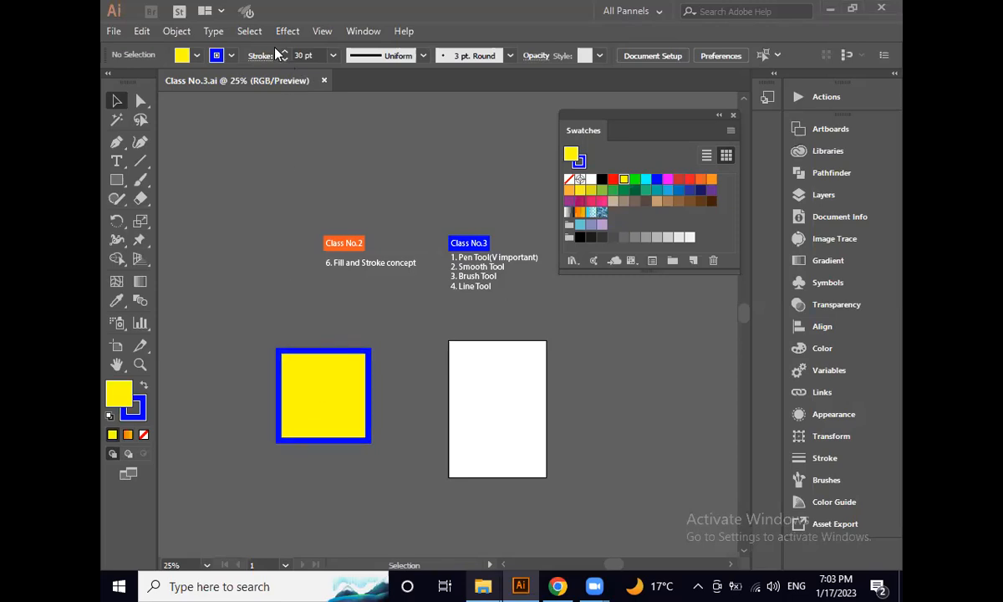
click(317, 388)
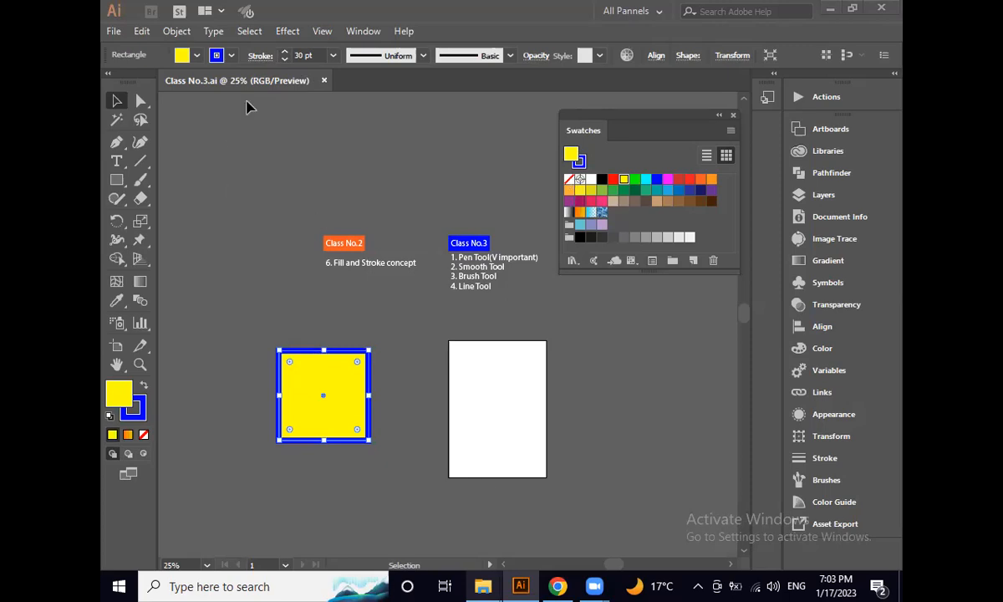
- Lower the square's stroke weight in single-point steps from its thick setting, then raise it back to 22 pt
click(286, 59)
click(286, 60)
click(285, 60)
click(285, 59)
click(284, 59)
click(284, 60)
click(283, 59)
click(283, 59)
click(283, 59)
click(284, 59)
click(284, 59)
click(283, 52)
click(283, 52)
click(283, 52)
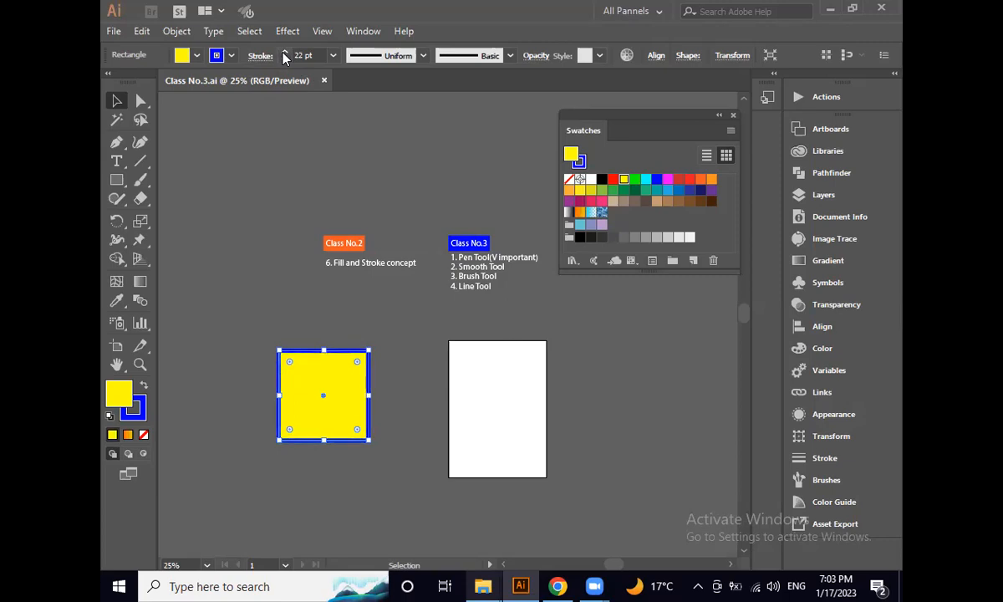
- Apply the 14 pt and 7 pt preset stroke weights to the square, raise the weight to 9 pt and deselect it
click(334, 57)
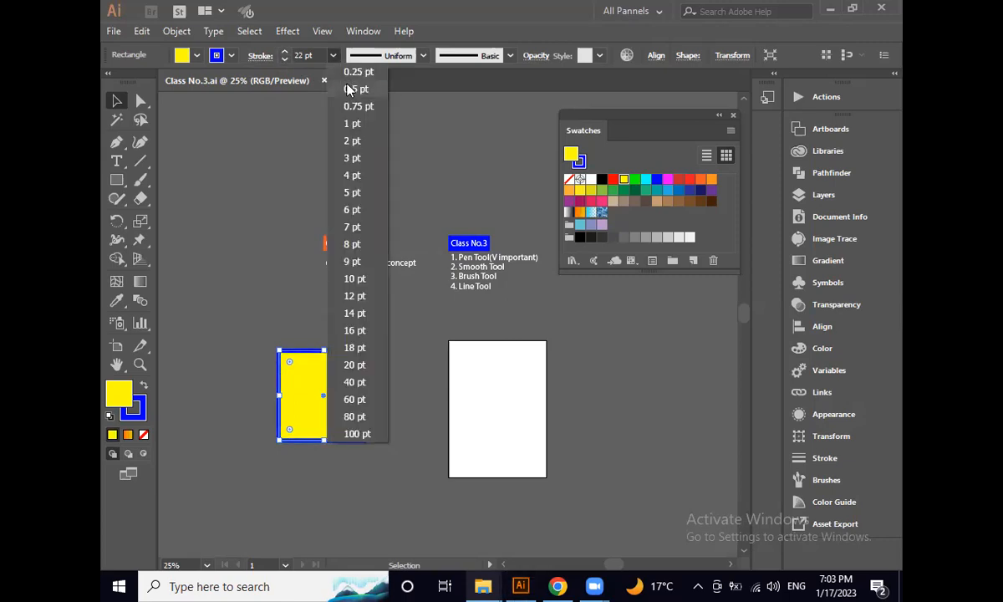
click(353, 312)
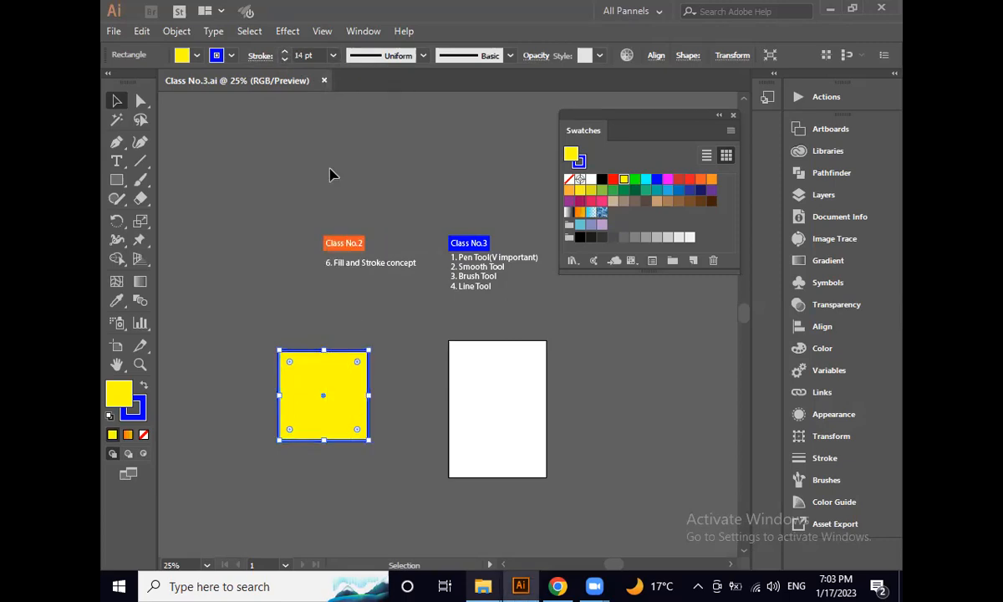
click(332, 57)
click(351, 227)
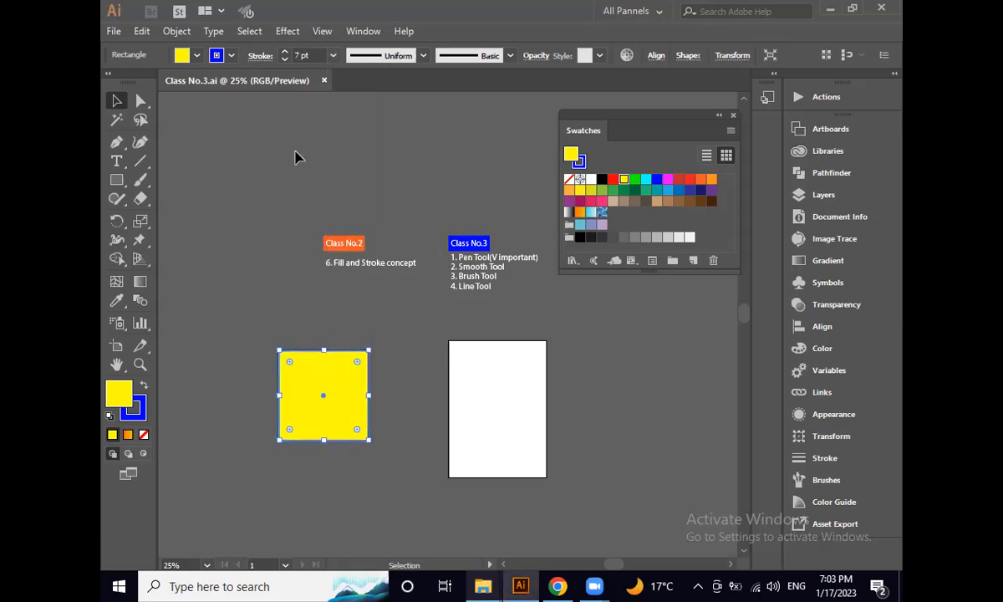
click(284, 51)
click(284, 51)
click(269, 164)
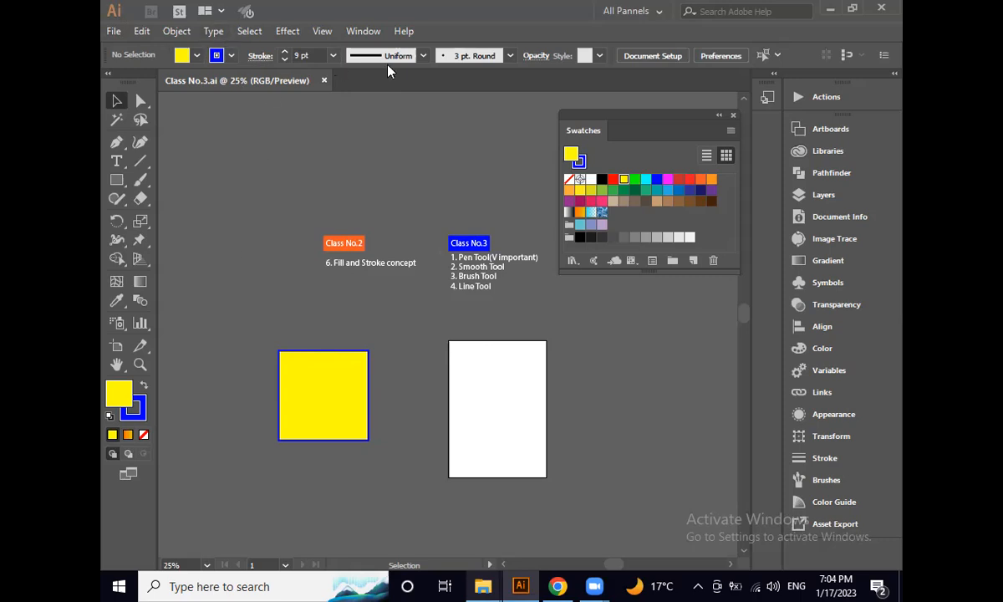
- Select the square again to inspect its stroke weight setting, then deselect it
click(313, 379)
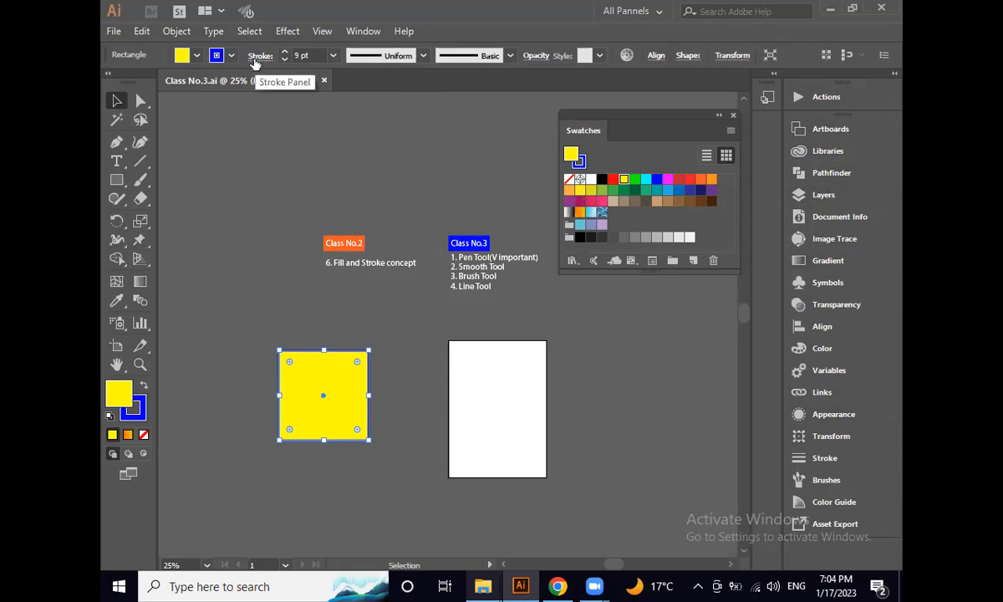
click(301, 53)
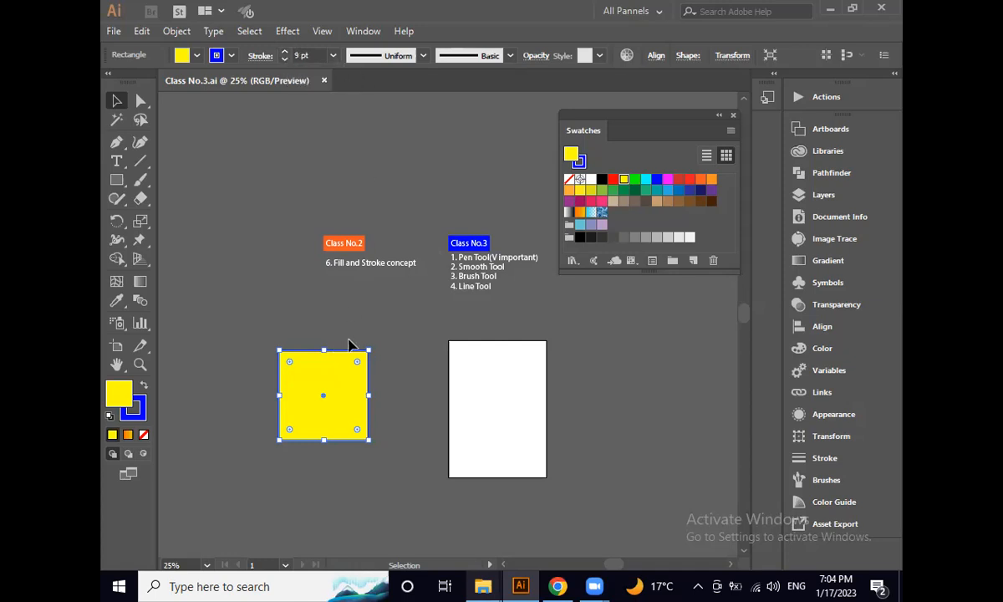
click(445, 395)
- Examine the topic list under the Class No.3 heading and the blank artboard below it, shifting the Swatches panel slightly
key(space)
drag(523, 344, 387, 350)
scroll(380, 309, up, 1)
scroll(358, 287, down, 2)
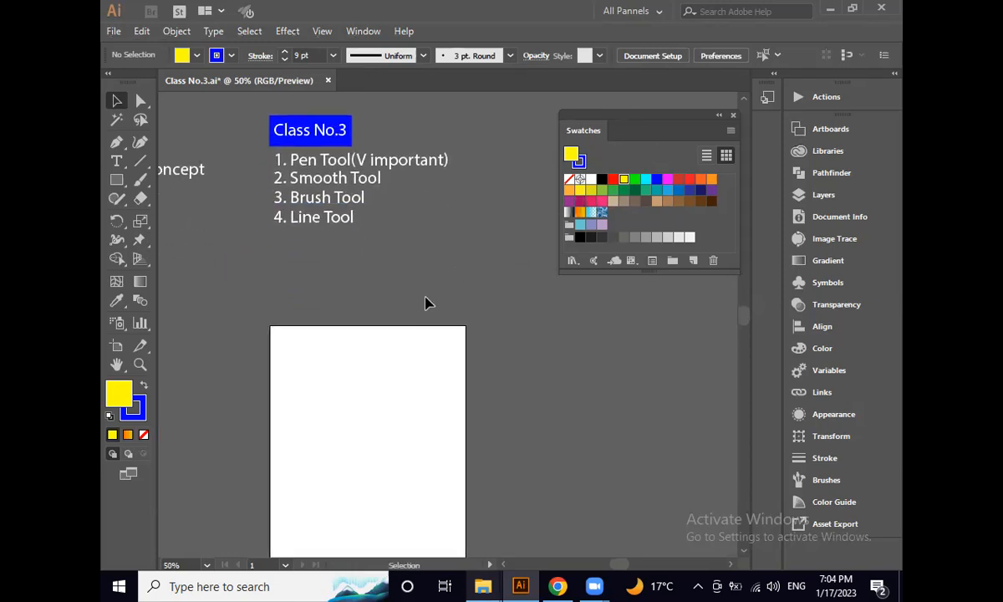
scroll(430, 298, down, 2)
scroll(415, 284, down, 1)
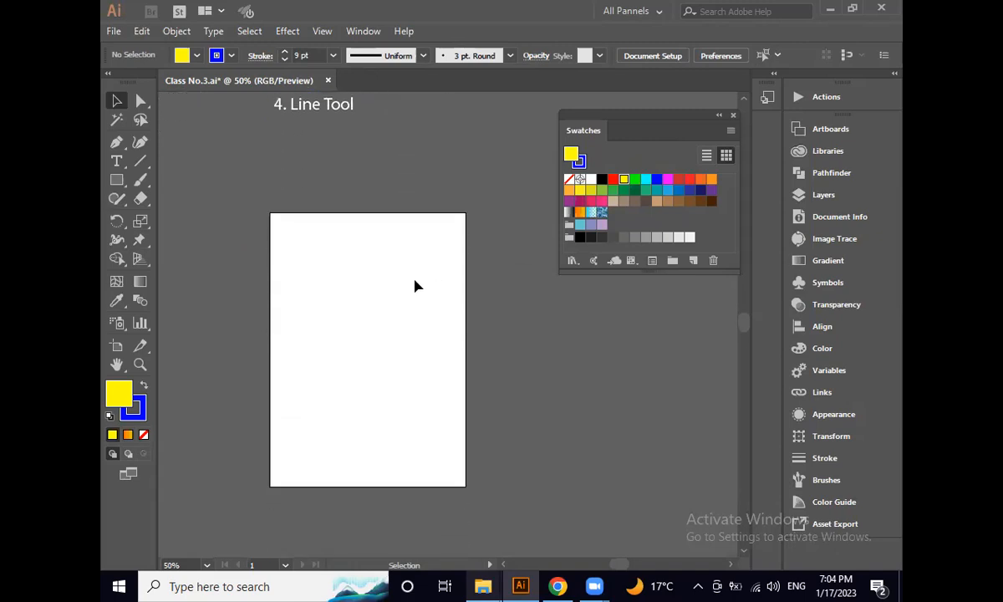
scroll(423, 291, up, 2)
scroll(424, 290, up, 1)
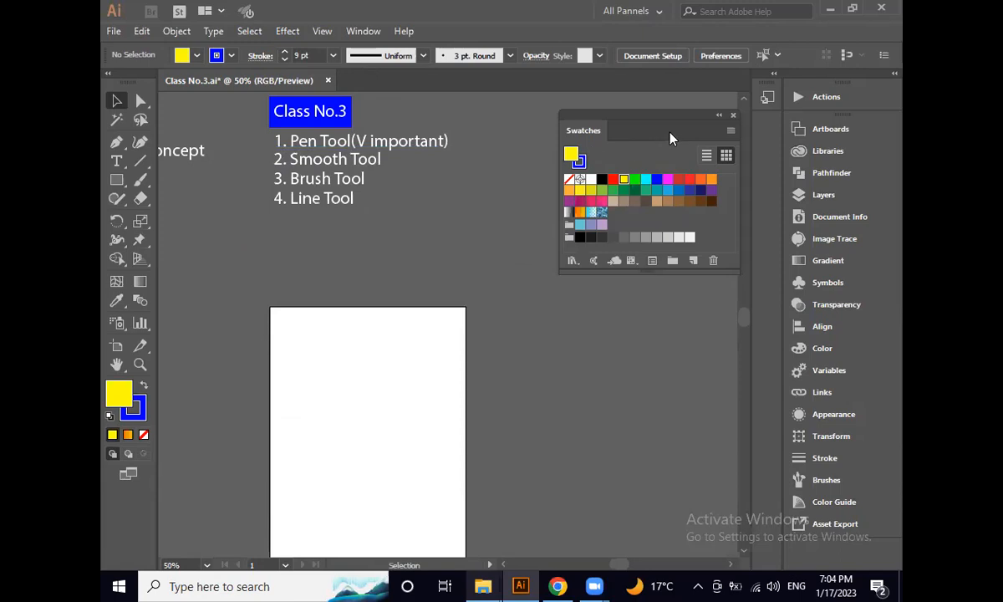
drag(669, 138, 661, 128)
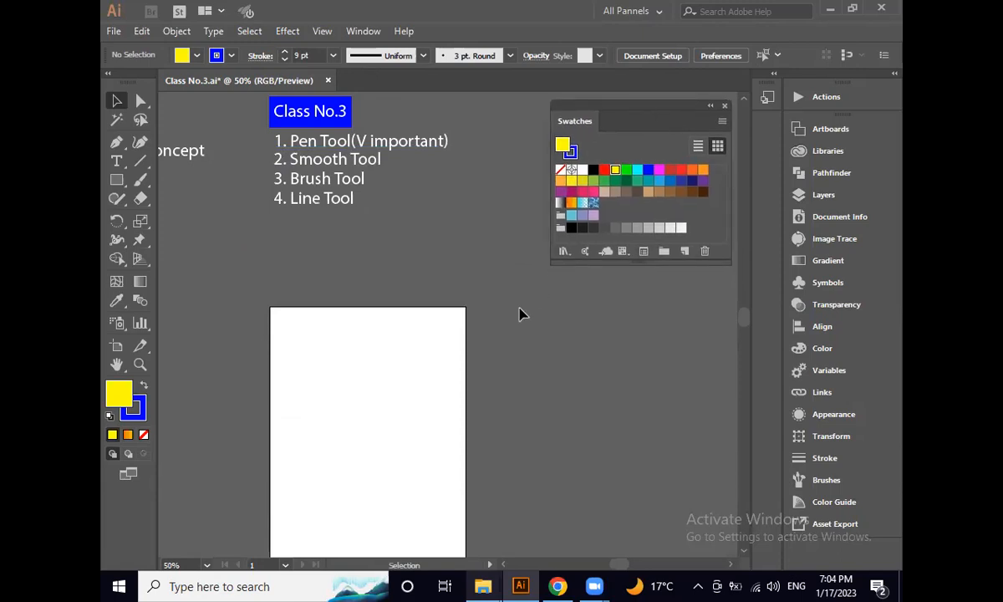
scroll(510, 320, down, 2)
scroll(510, 320, up, 1)
scroll(432, 288, down, 1)
drag(426, 282, 368, 282)
scroll(374, 269, up, 1)
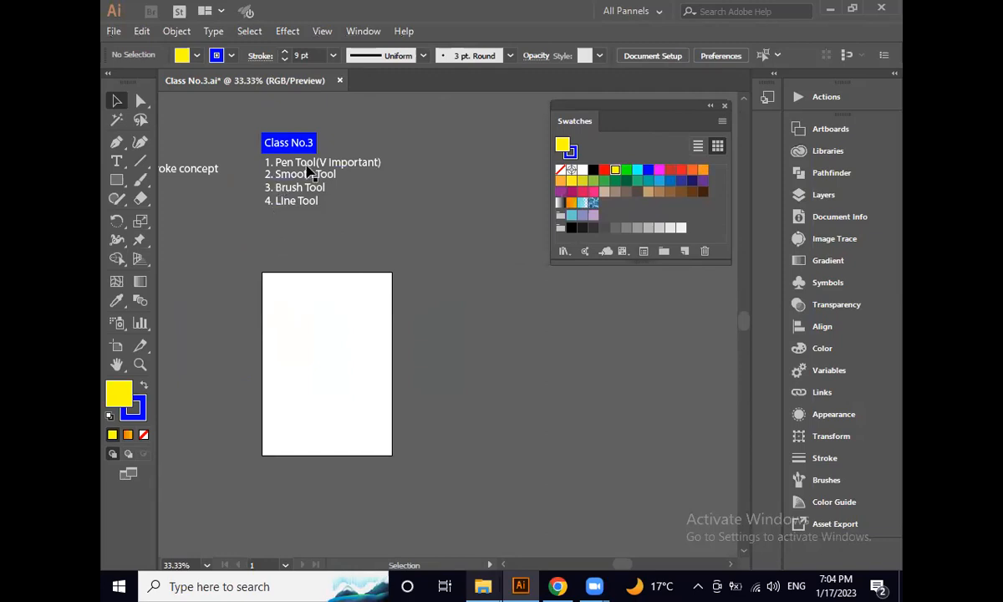
- Show the Pen tool's anchor point variants and activate the Pen Tool
click(117, 101)
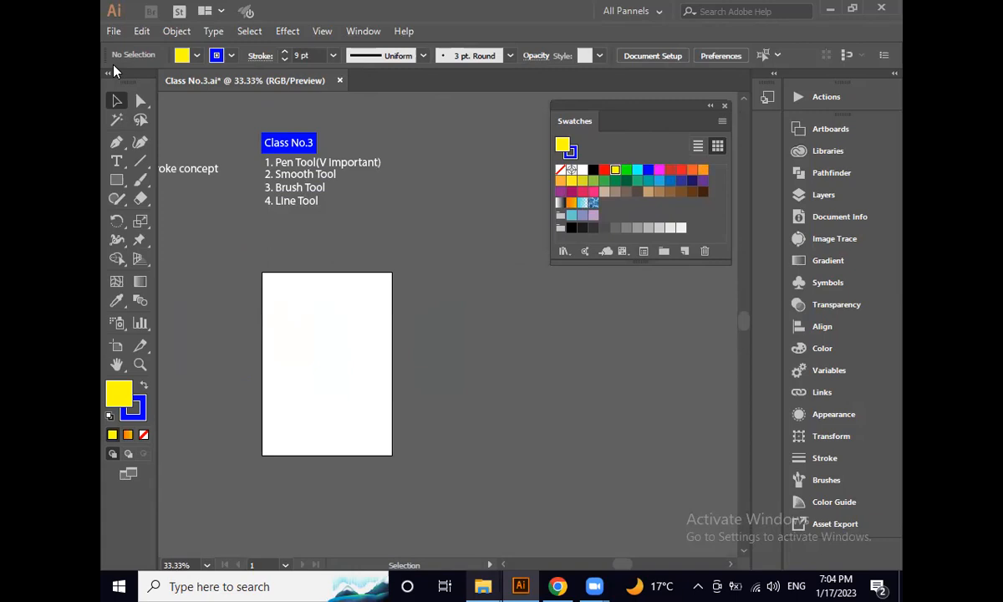
click(118, 144)
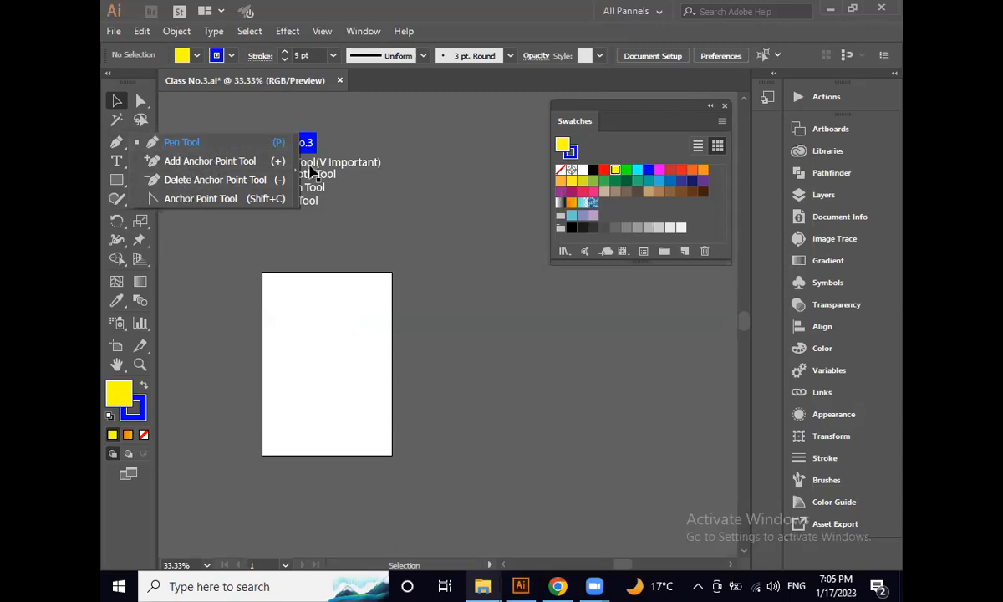
click(170, 147)
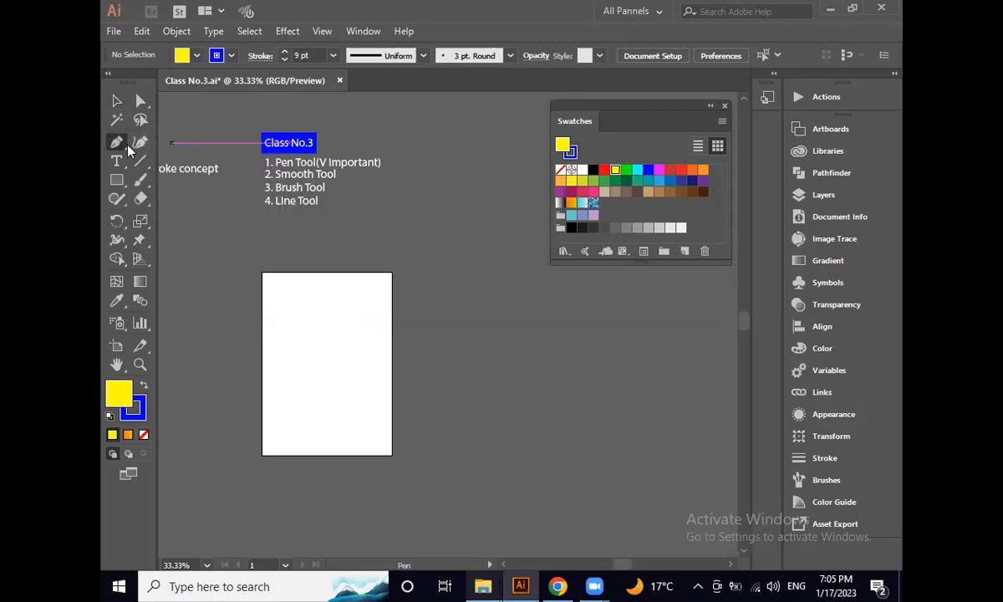
click(127, 151)
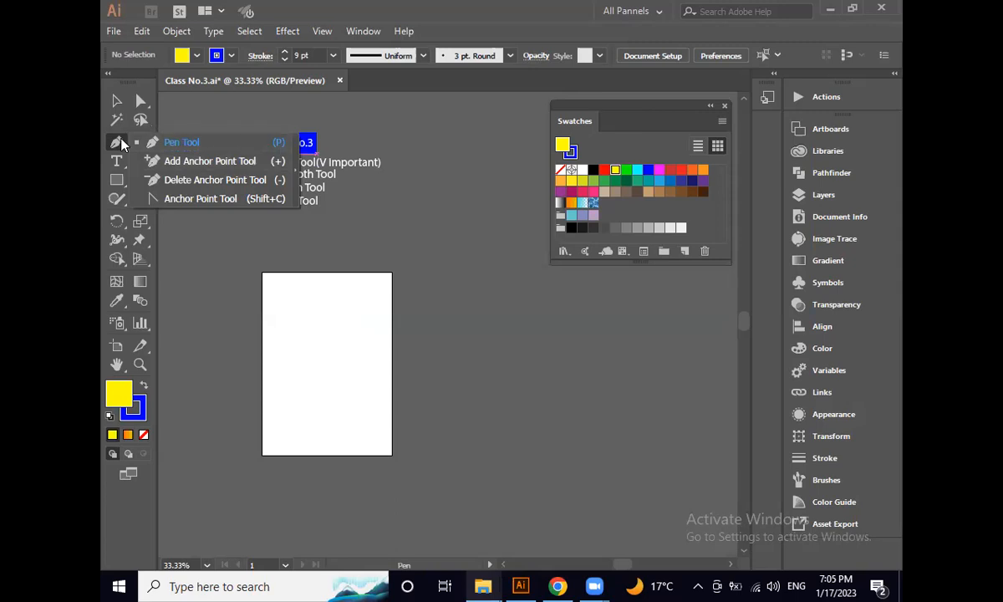
click(180, 143)
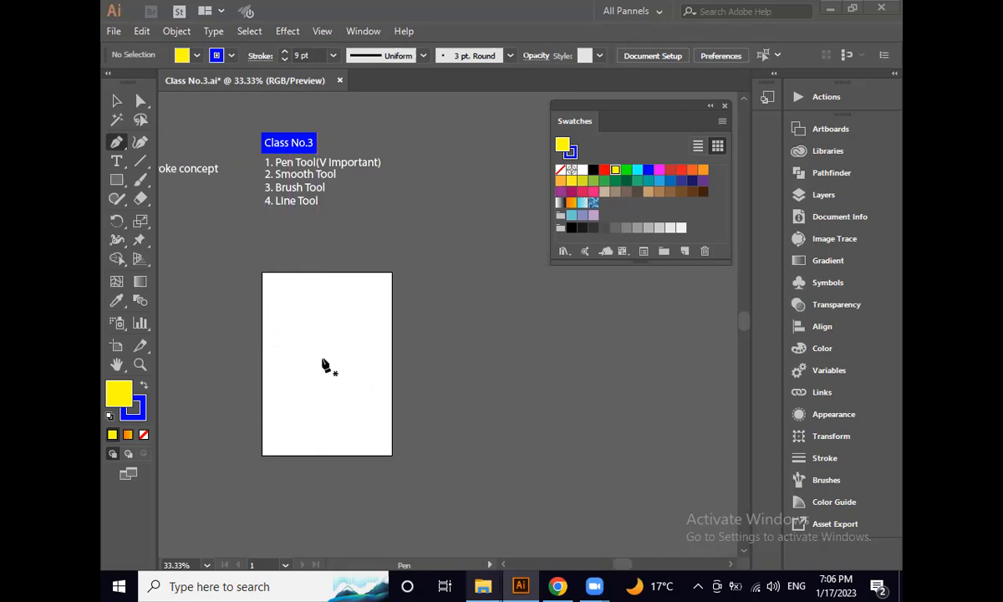
- Set the fill to None for new paths
scroll(300, 382, up, 1)
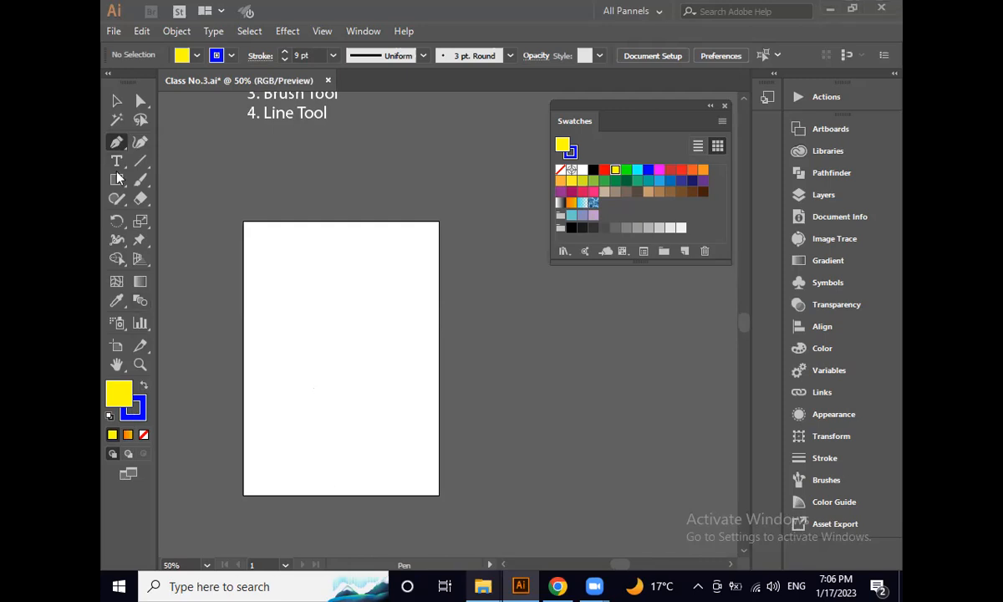
click(132, 408)
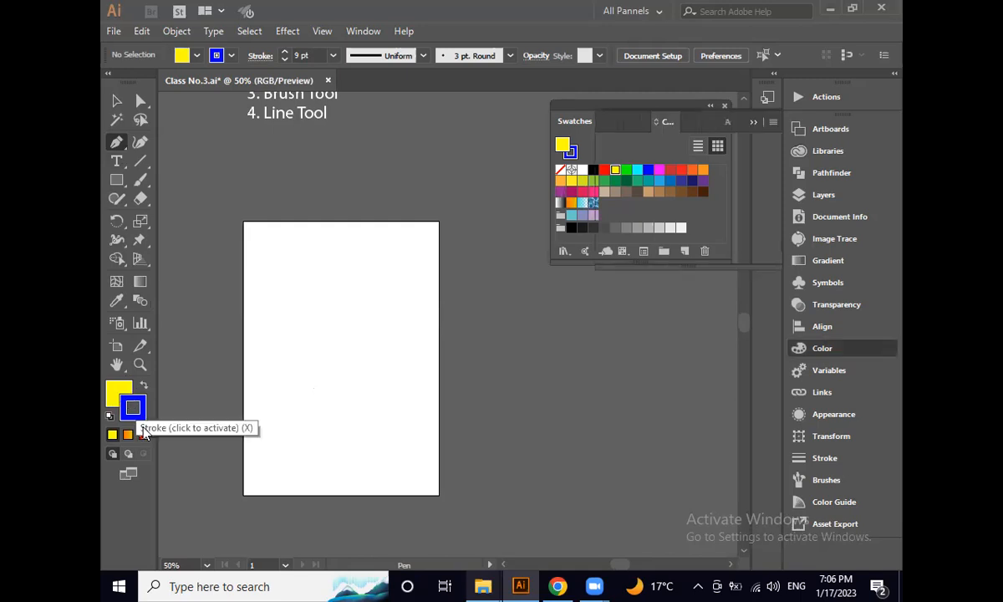
click(118, 393)
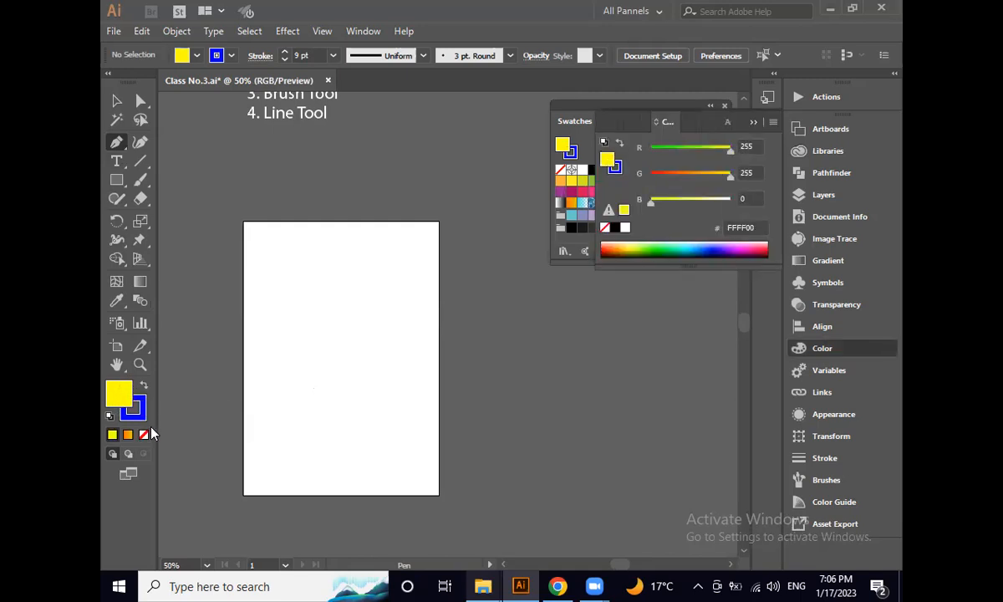
click(143, 435)
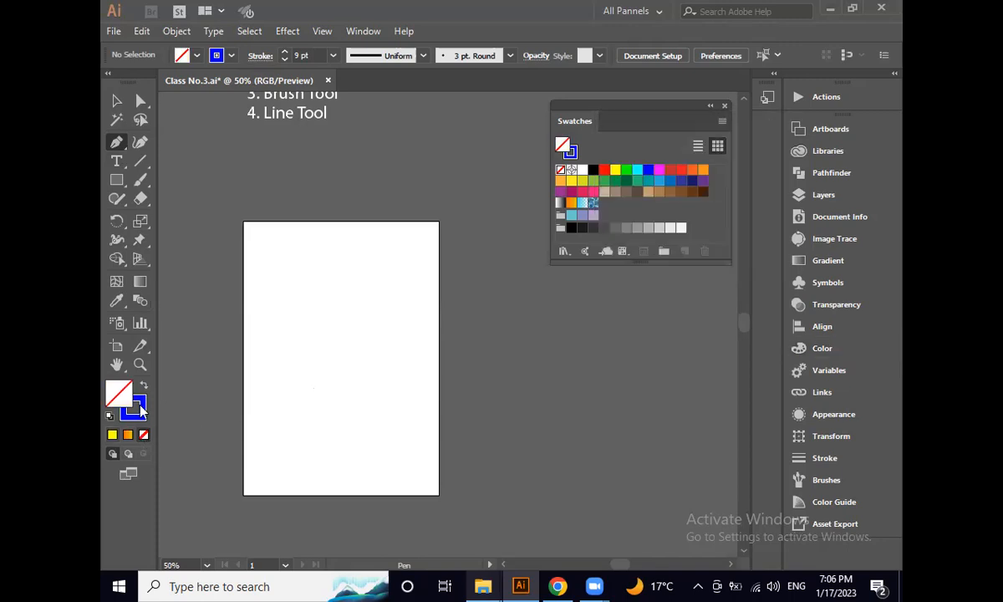
- Try green, yellow and red as the stroke color for new paths, then set it to black
click(135, 409)
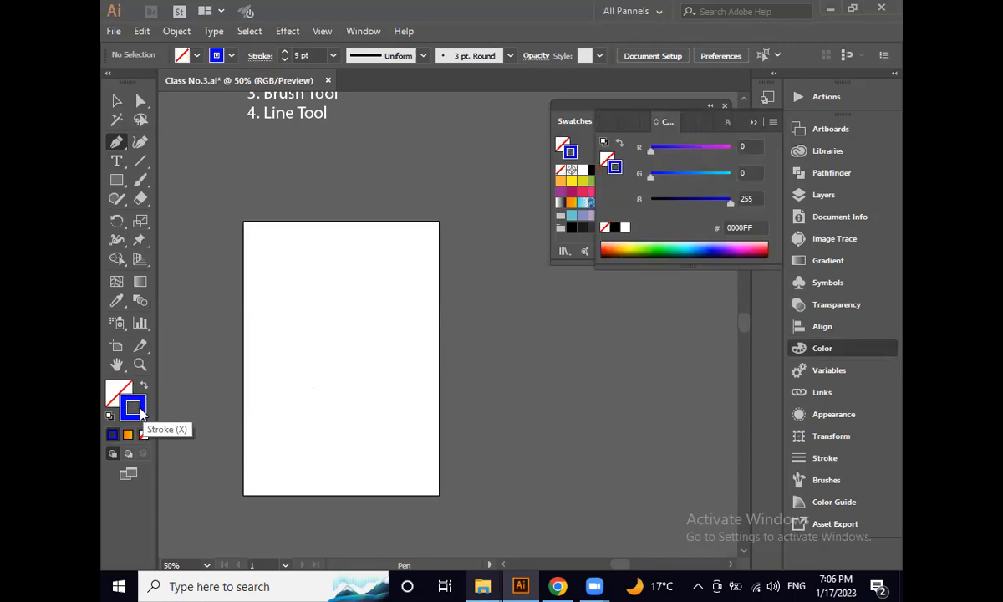
click(756, 122)
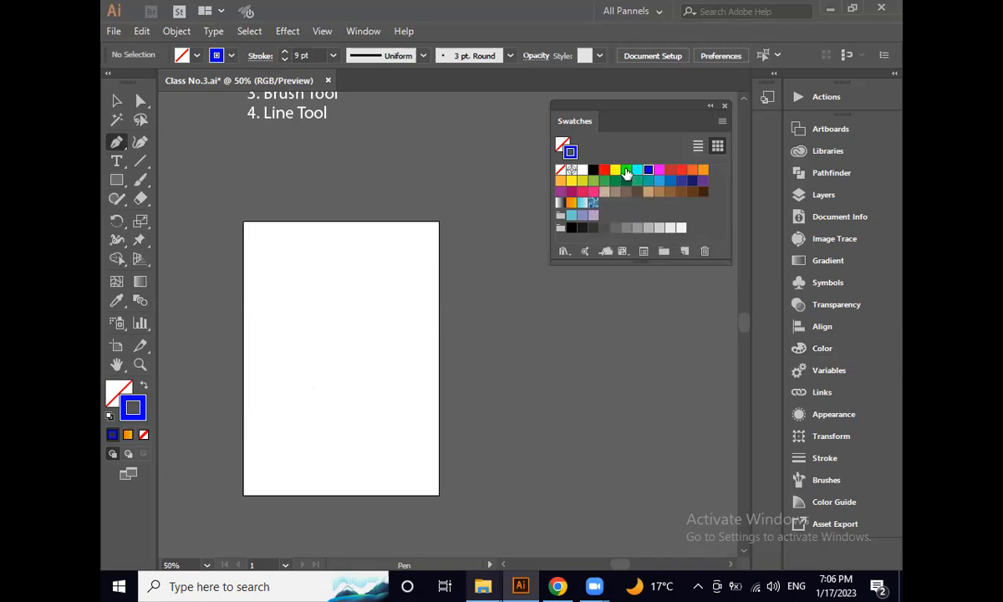
click(626, 170)
click(614, 170)
click(604, 171)
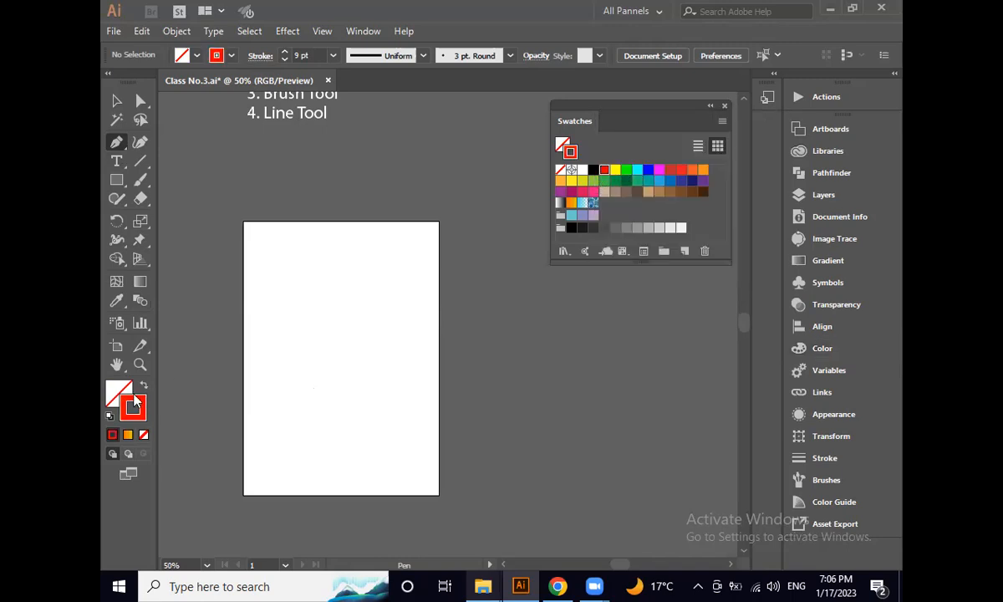
click(592, 170)
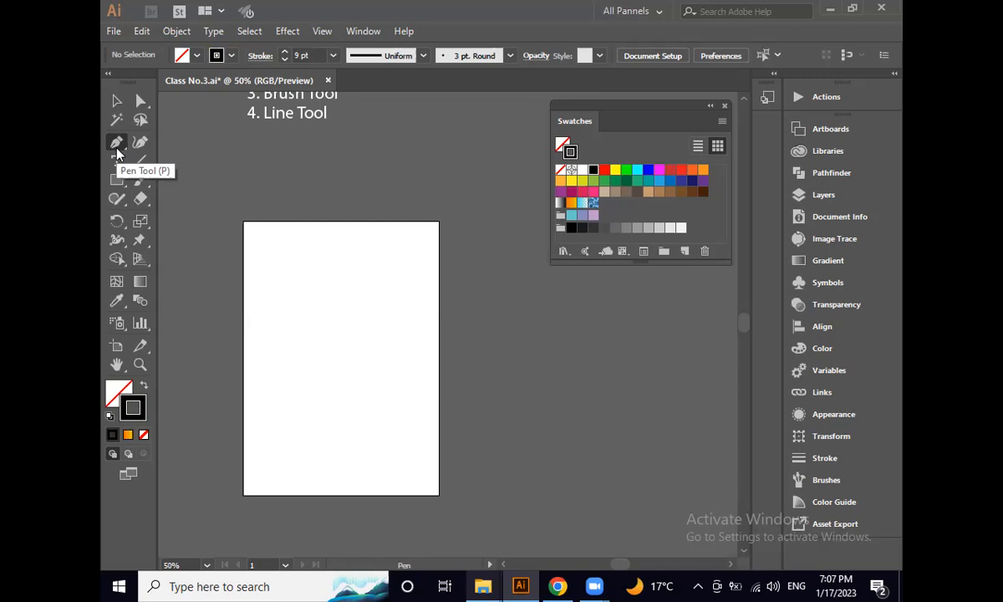
click(134, 408)
- Draw an open two-segment path on the artboard with the Pen Tool: a long descending diagonal and a vertical line up from its lower end
scroll(304, 360, down, 3)
scroll(318, 230, up, 1)
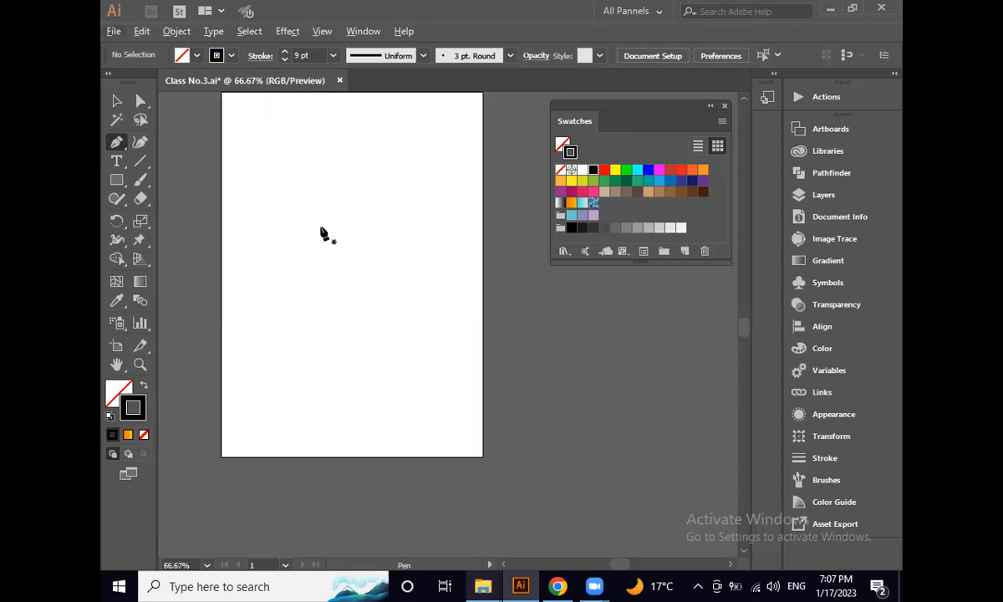
scroll(319, 265, up, 1)
scroll(293, 234, up, 1)
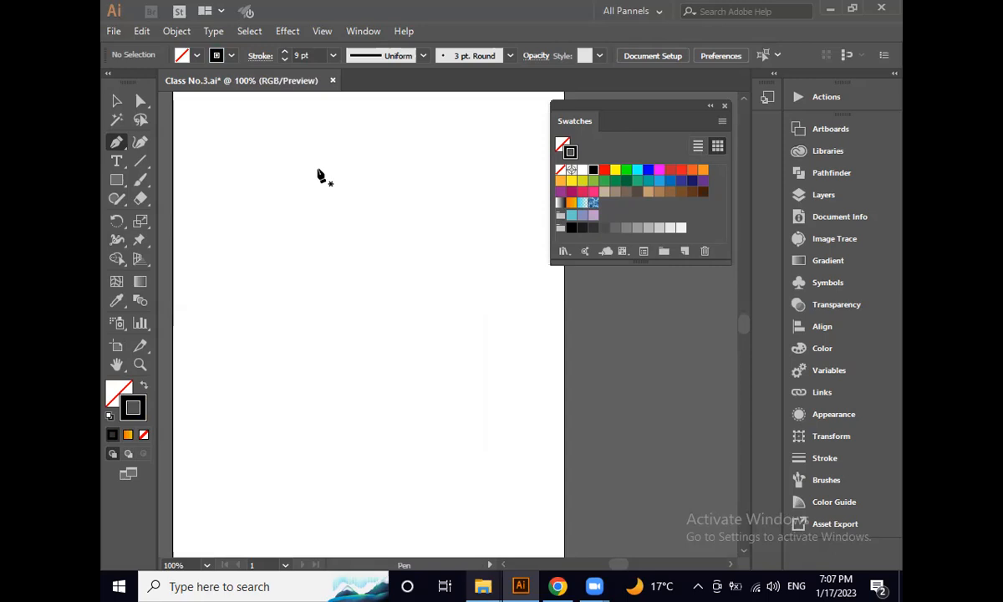
scroll(338, 233, up, 1)
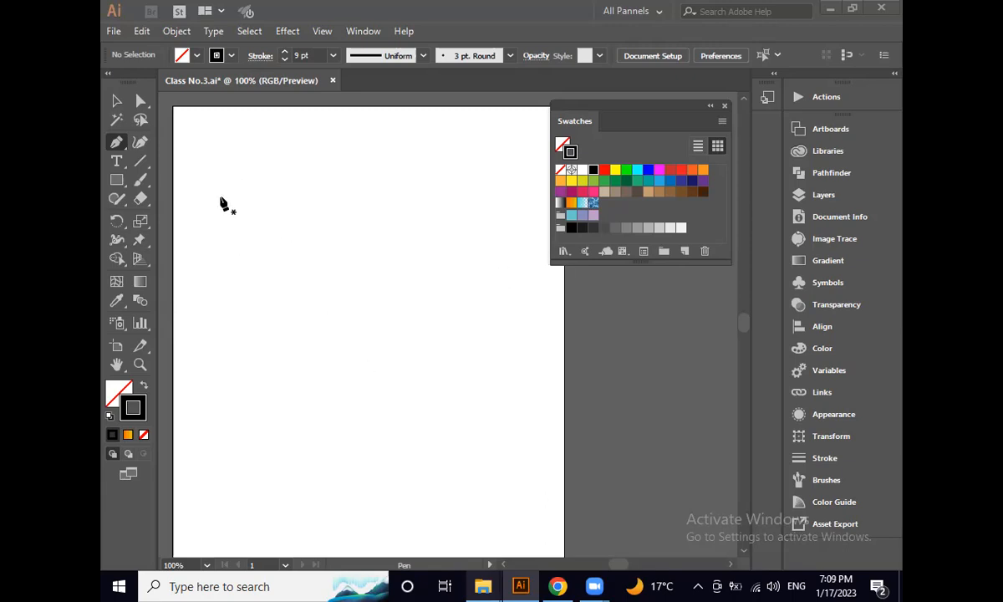
drag(616, 130, 617, 133)
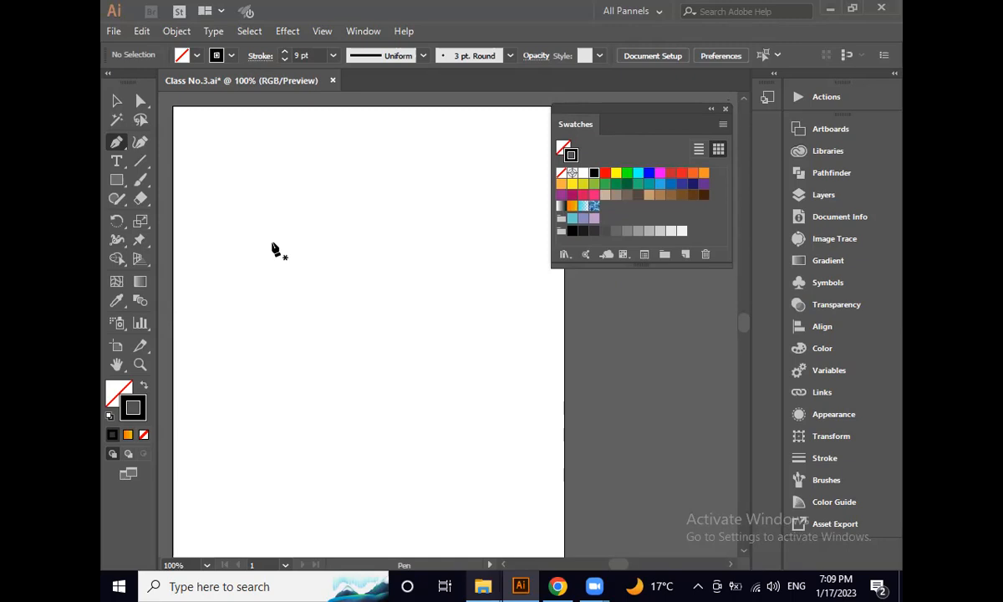
click(216, 191)
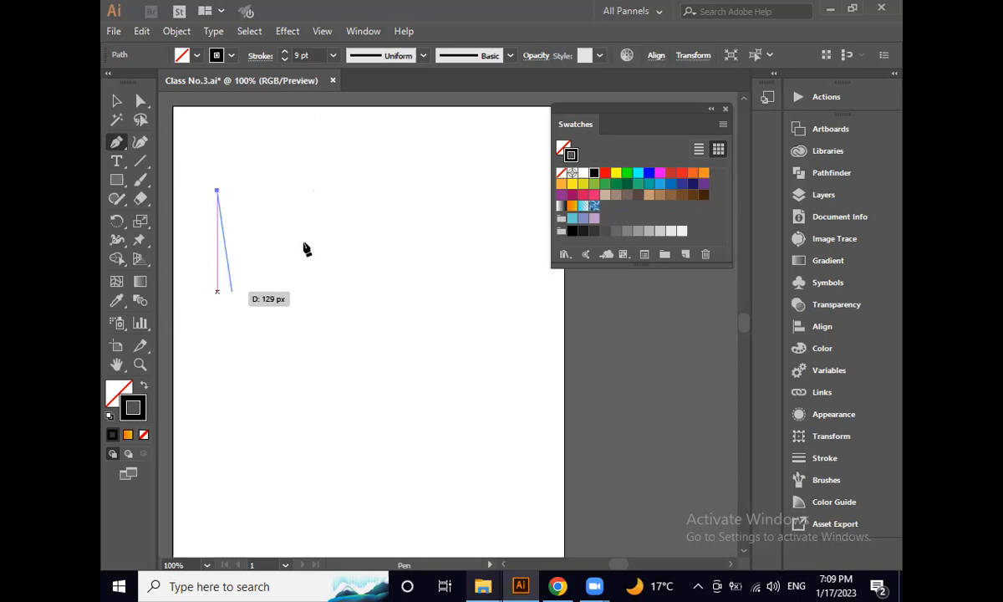
scroll(505, 475, down, 3)
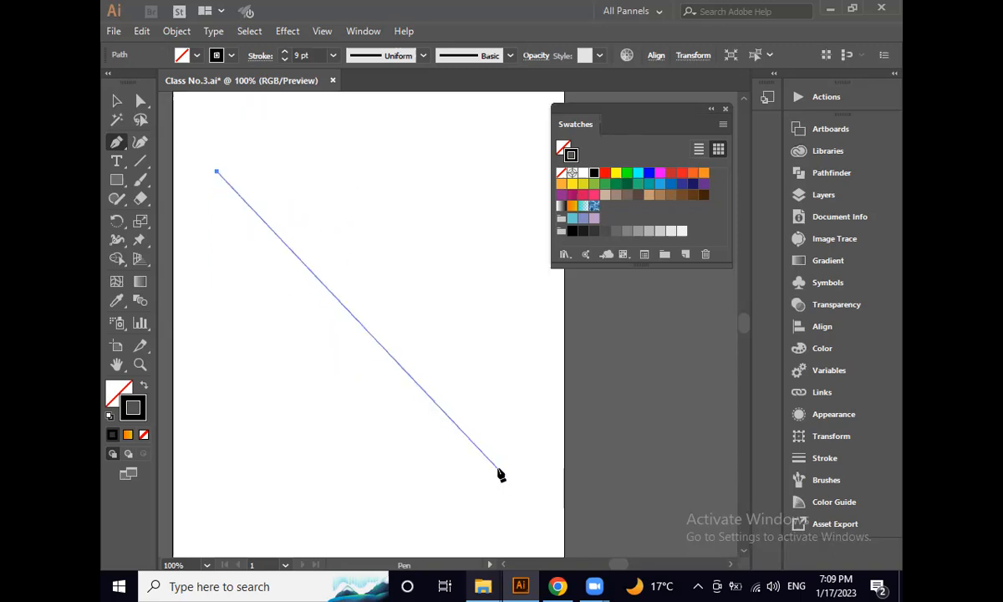
scroll(487, 416, down, 1)
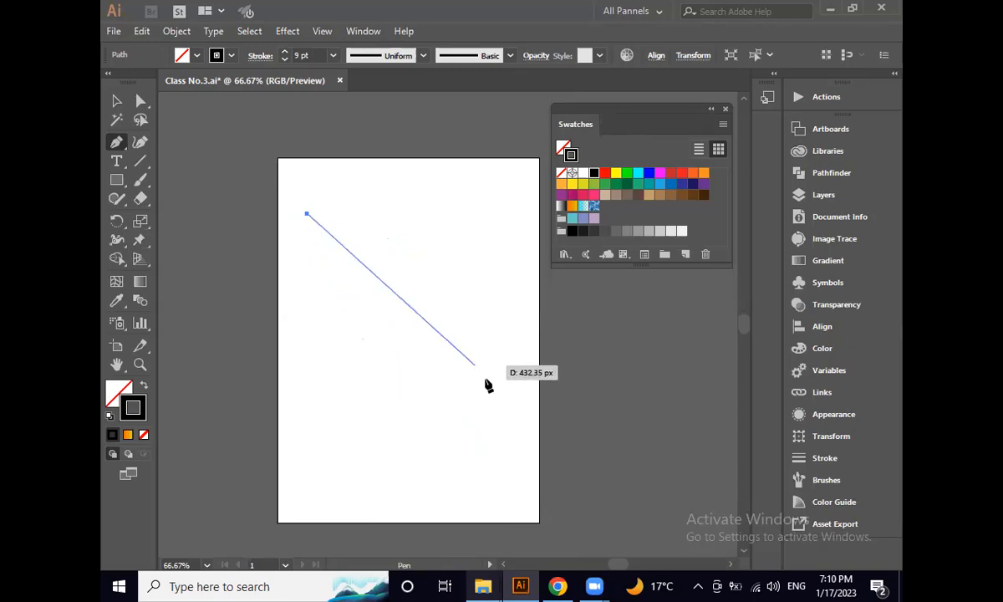
click(509, 493)
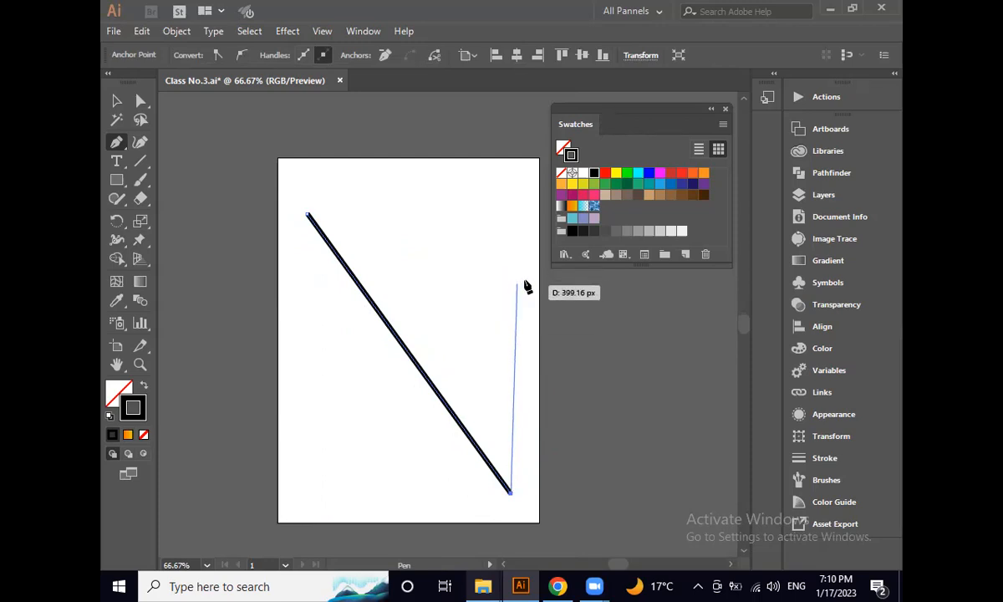
click(512, 216)
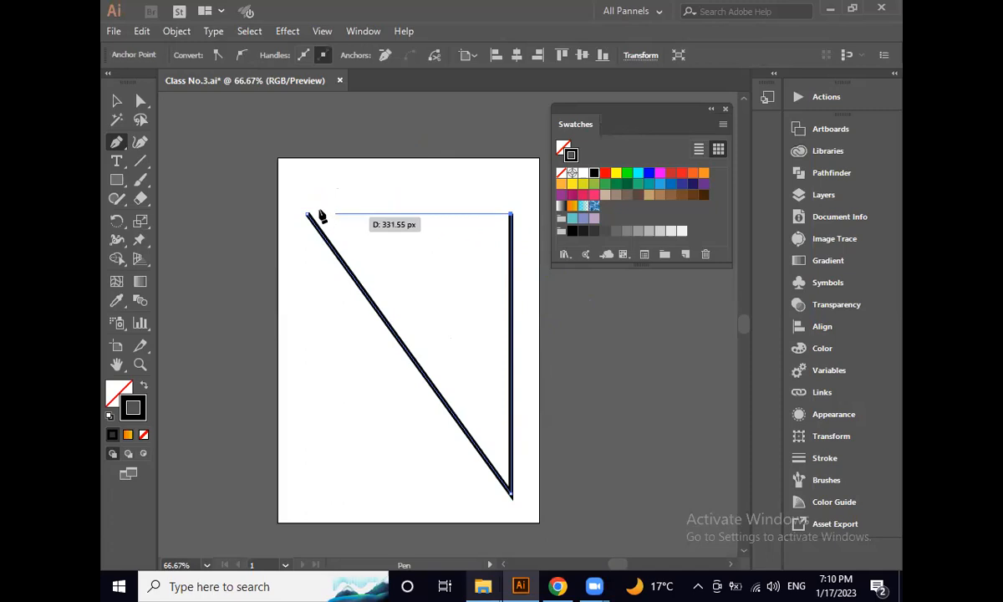
click(511, 215)
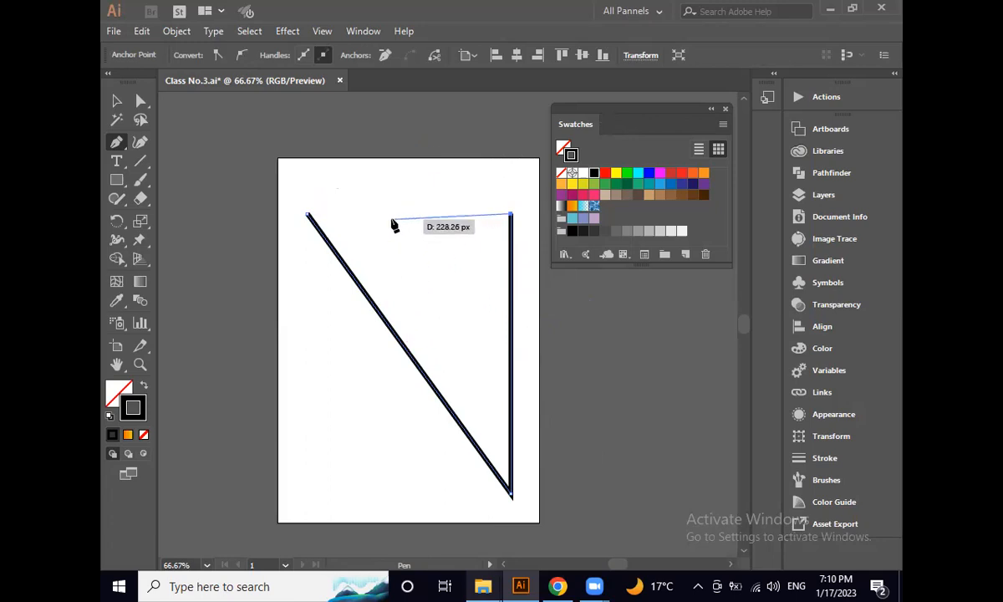
click(117, 104)
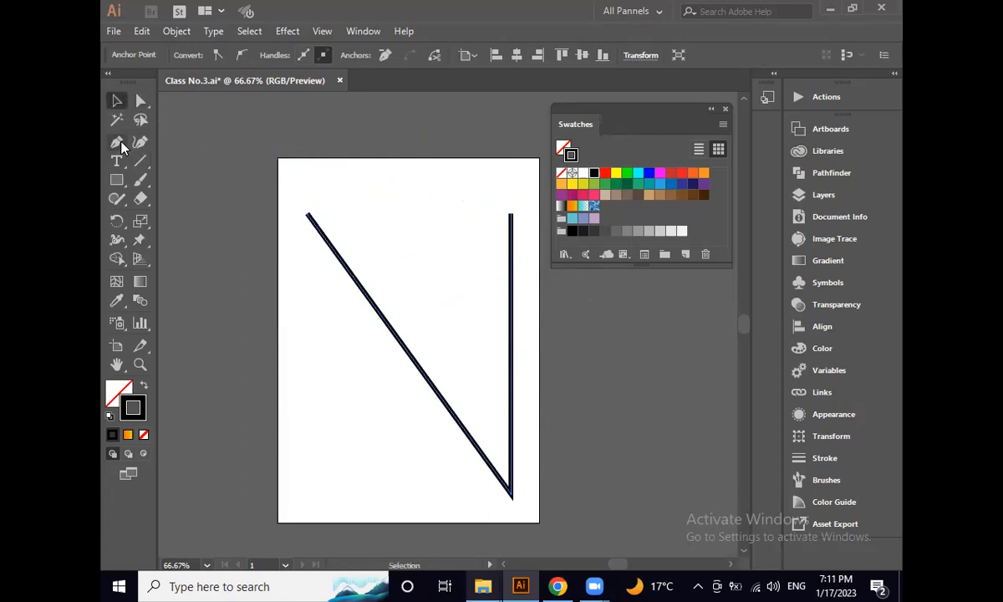
click(400, 176)
- Undo the path's vertical segment and redo it
scroll(433, 314, down, 3)
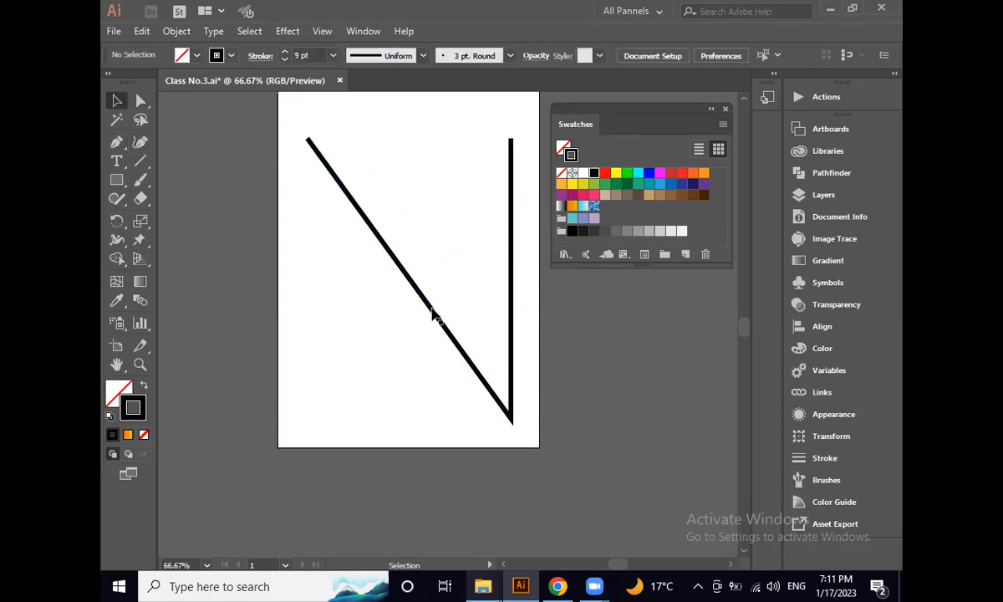
scroll(251, 213, up, 2)
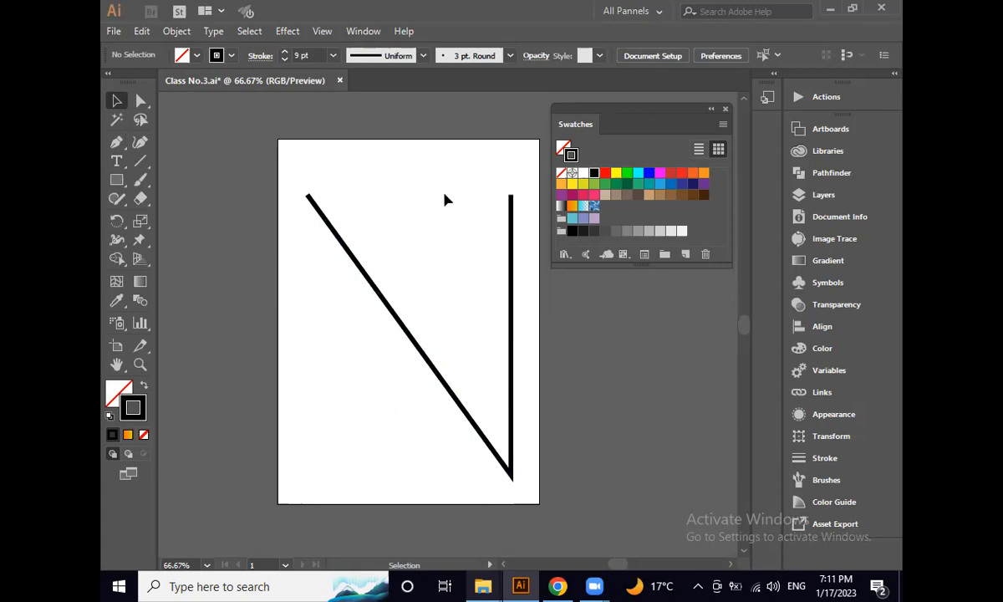
key(ctrl+z)
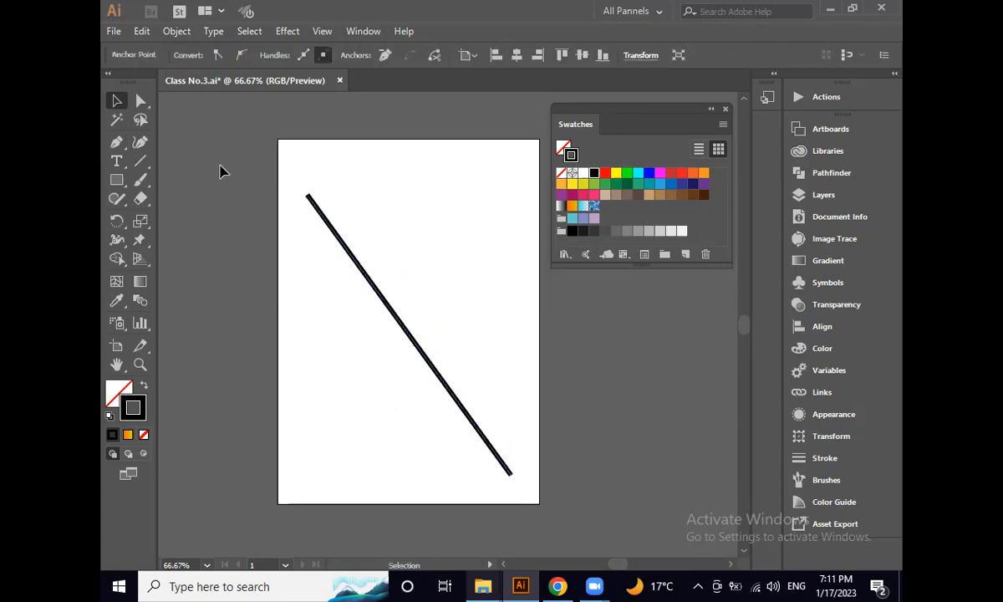
key(ctrl+shift+z)
- Reactivate the Pen Tool, pick up the open path at the vertical line's upper end, and end it without adding a segment
click(117, 142)
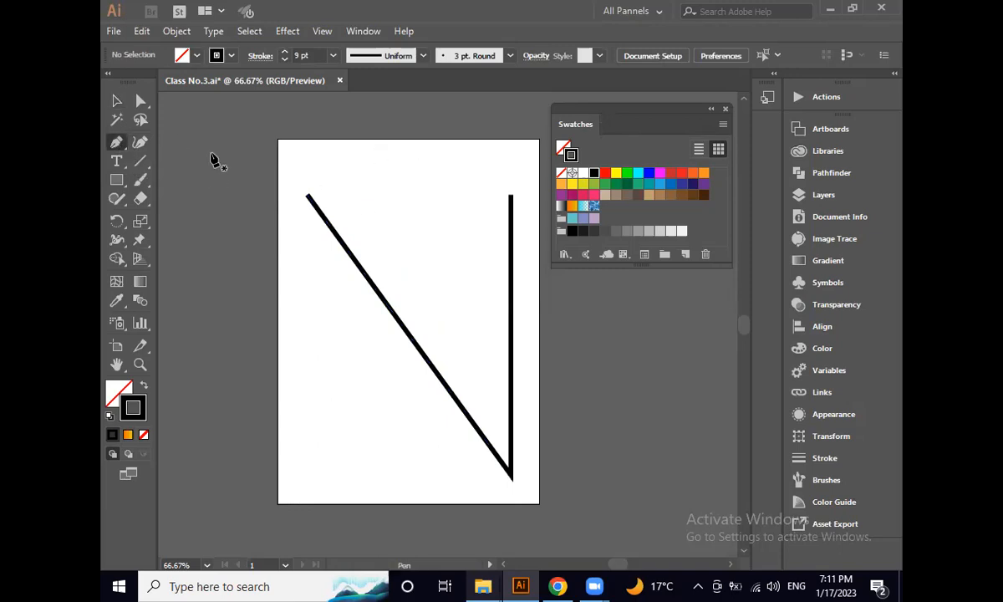
click(511, 197)
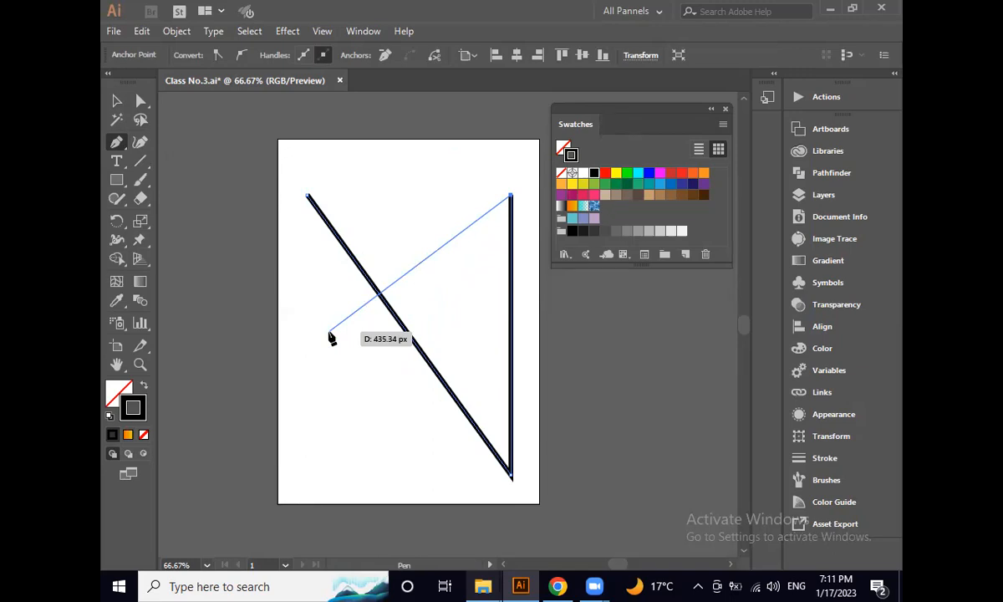
key(Escape)
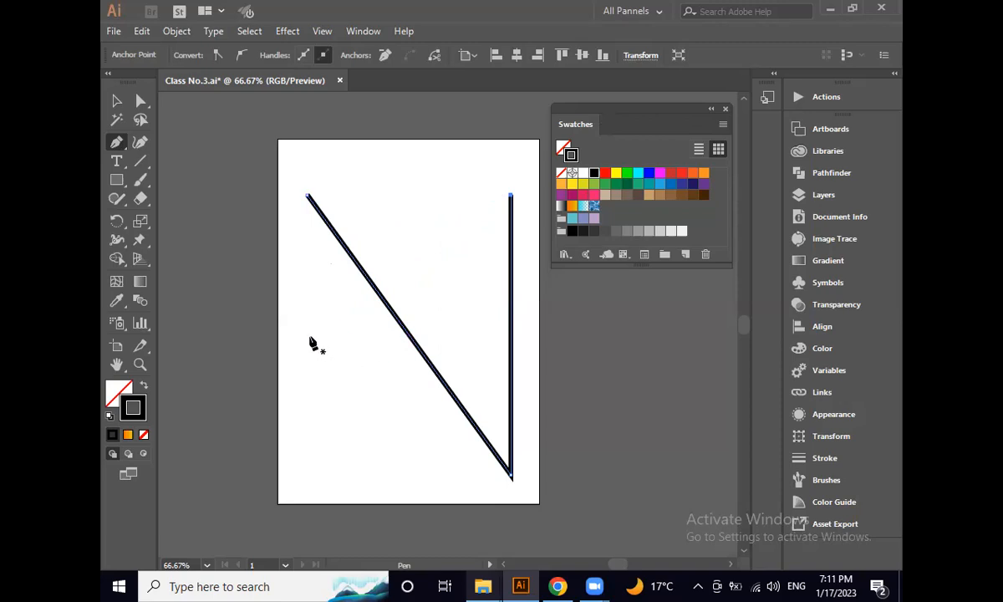
- Draw a second, irregular zigzag path of many straight segments with the Pen Tool, running from the artboard's lower-left area around its left and lower edges
drag(307, 326, 307, 342)
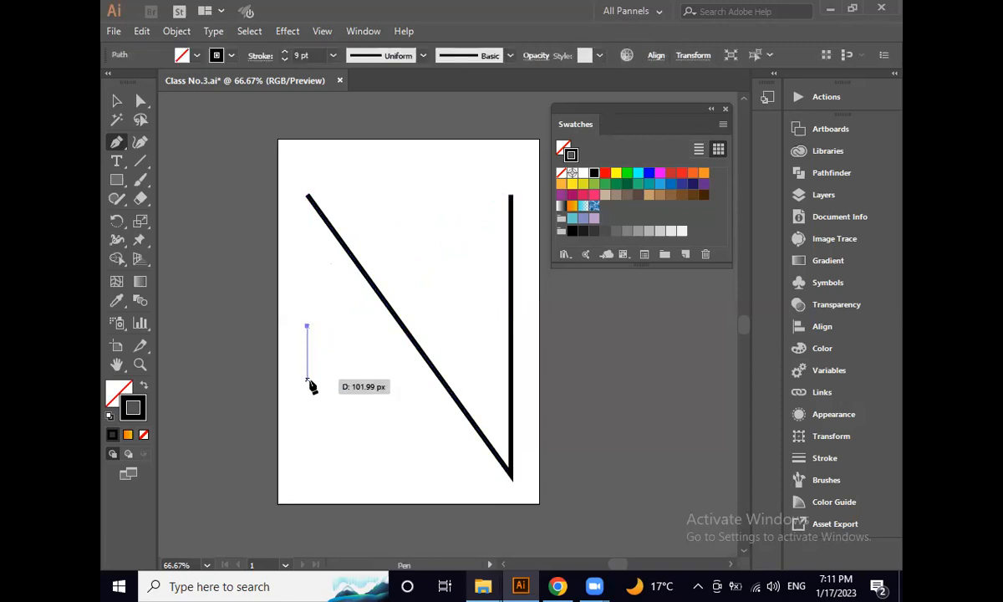
click(307, 378)
click(363, 375)
click(359, 427)
click(326, 444)
click(339, 481)
click(422, 476)
click(423, 422)
click(402, 362)
click(359, 334)
click(342, 285)
click(304, 269)
click(294, 235)
click(277, 226)
click(249, 231)
click(233, 255)
click(224, 302)
click(255, 304)
click(218, 344)
click(230, 466)
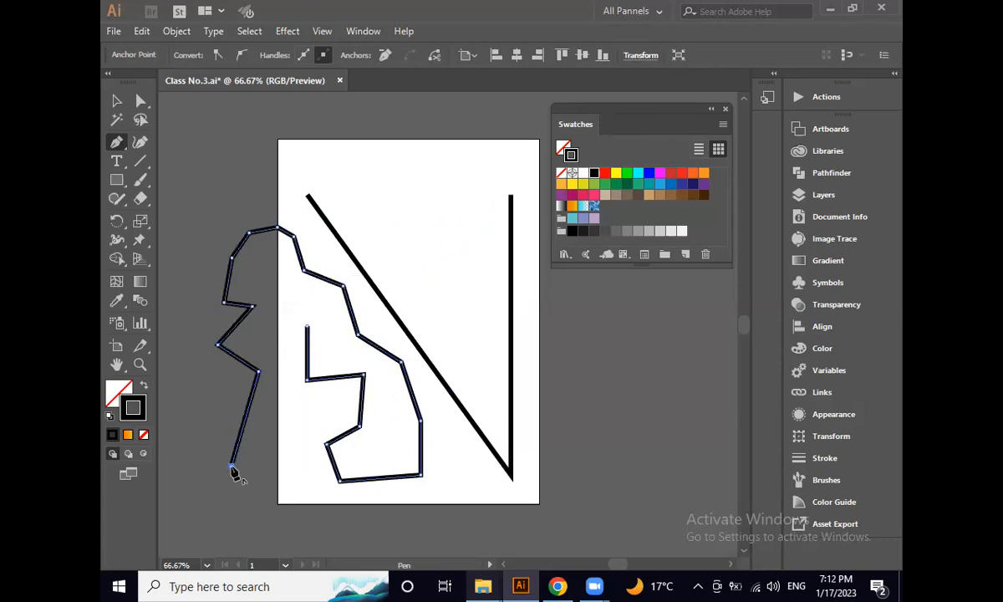
click(260, 482)
click(261, 523)
click(216, 519)
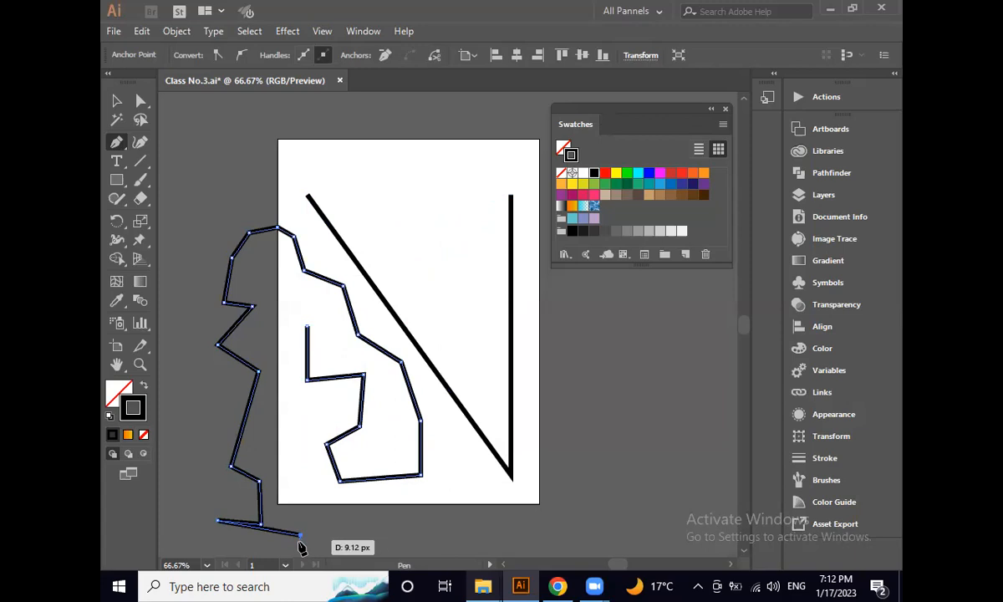
scroll(309, 506, down, 2)
click(242, 500)
click(339, 523)
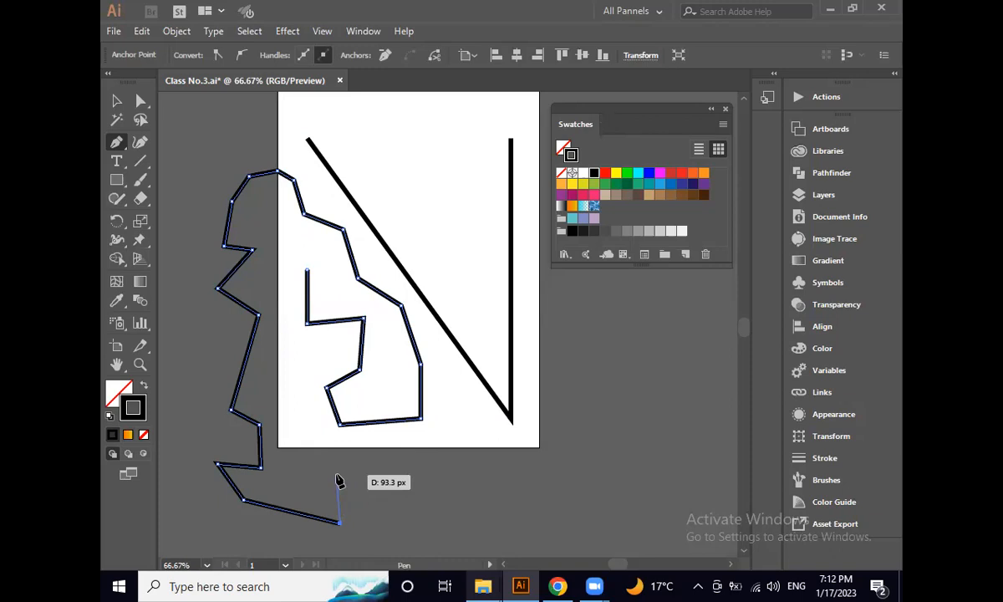
- Lead the zigzag path back up to its starting anchor to close it, and deselect the finished shape
drag(338, 476, 343, 474)
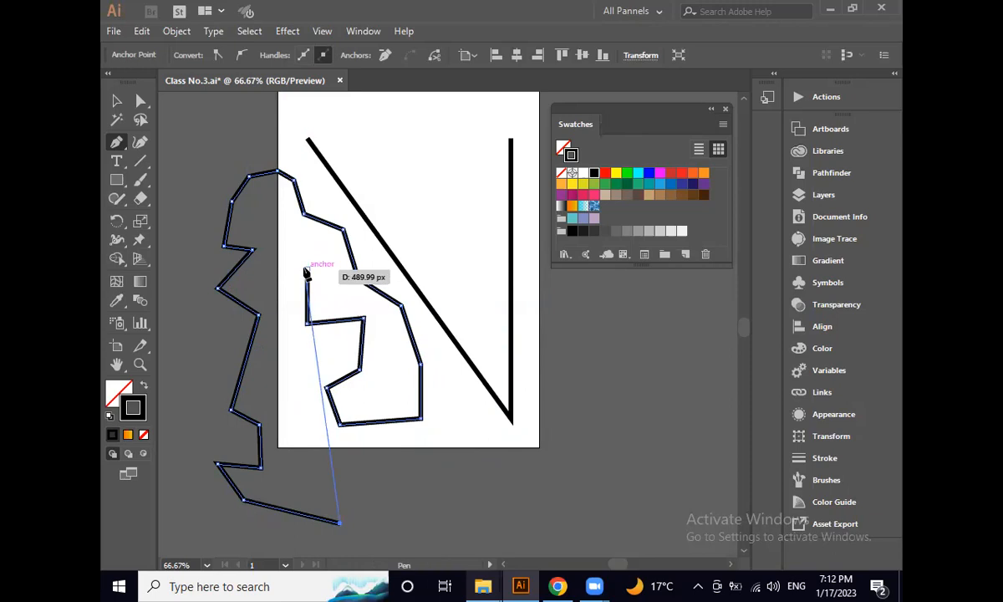
click(283, 353)
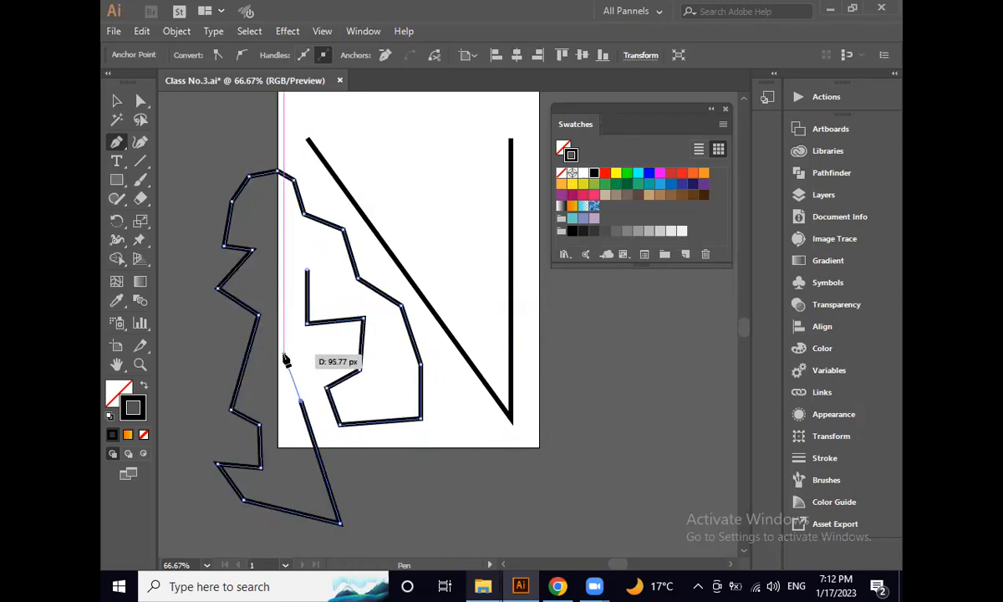
click(287, 272)
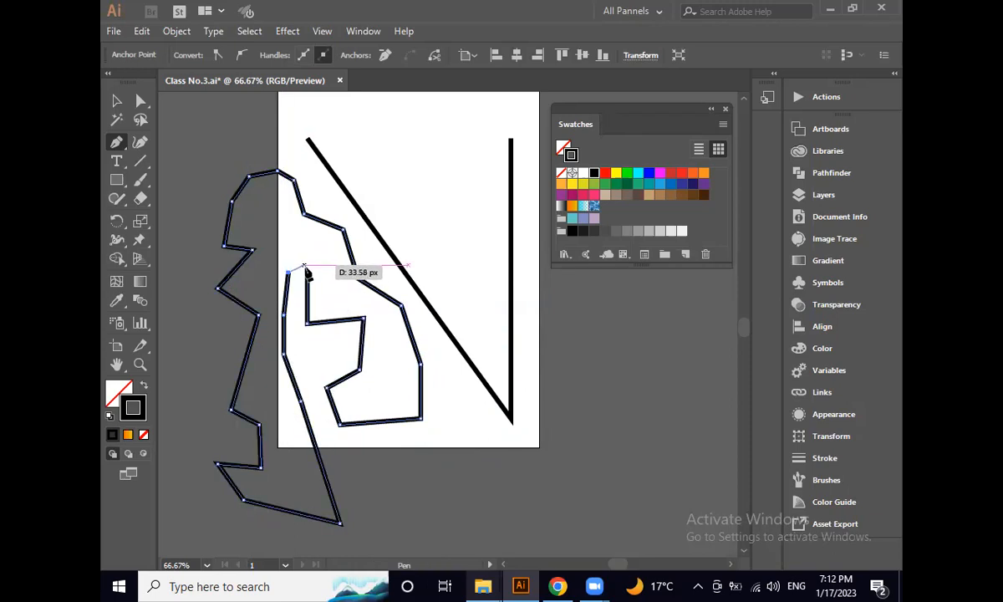
click(307, 270)
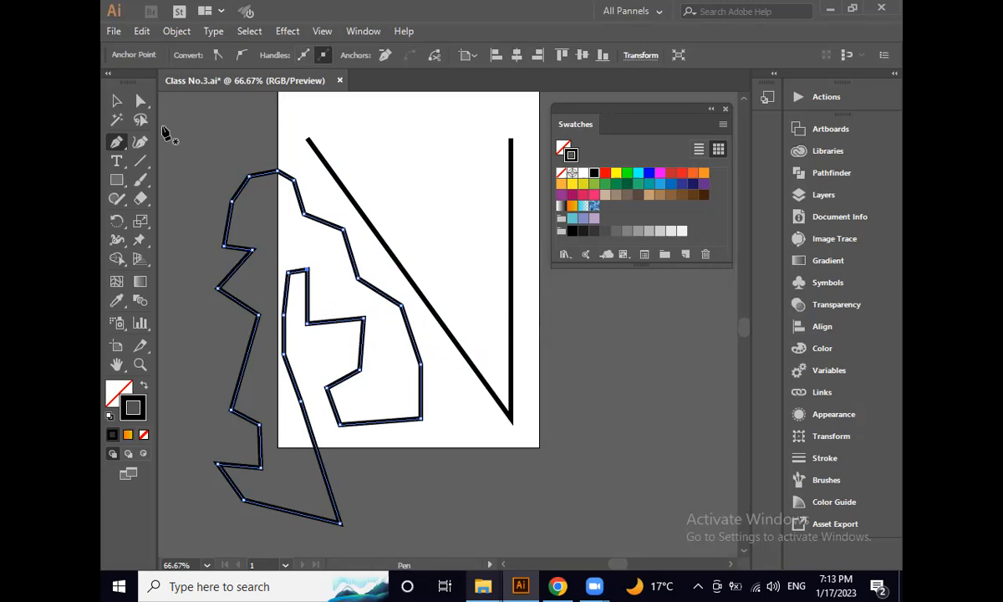
click(117, 101)
click(216, 135)
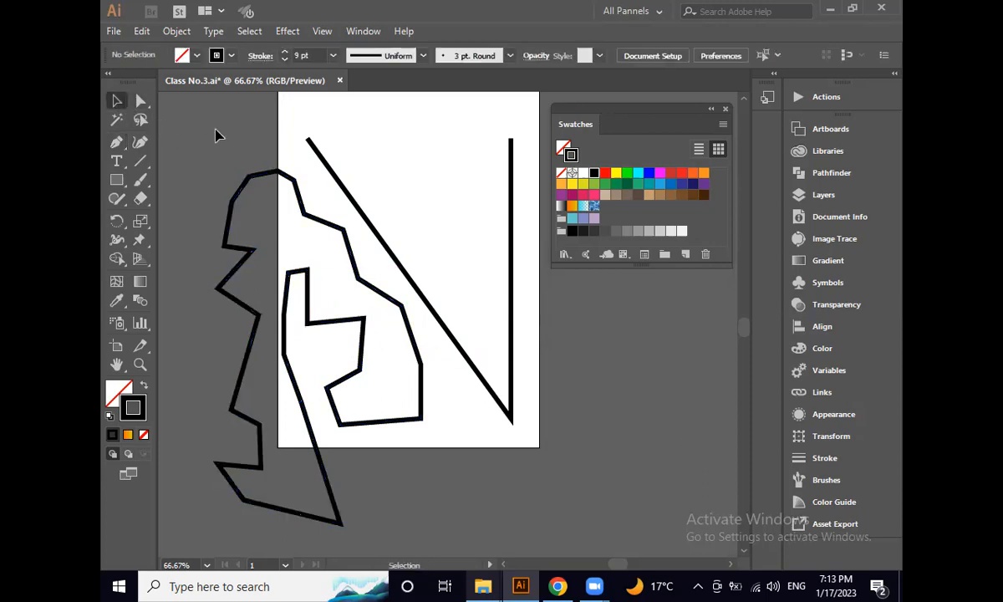
- Move the closed zigzag shape off the artboard to the empty canvas at its lower right and deselect it
scroll(335, 188, down, 2)
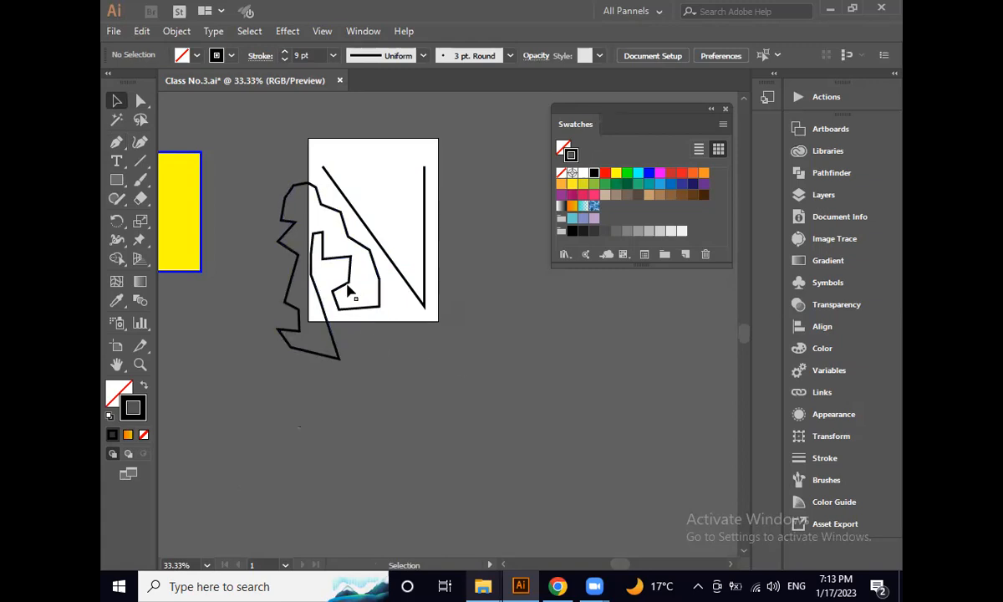
mouse_move(343, 264)
mouse_down()
mouse_move(392, 340)
mouse_move(490, 393)
mouse_move(579, 406)
mouse_up()
click(628, 477)
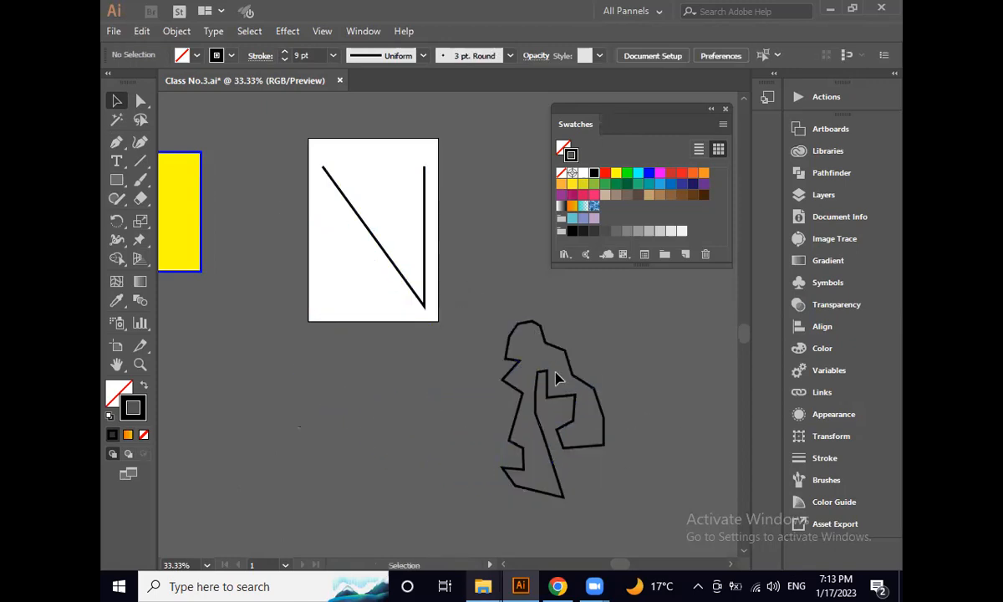
- Reshape the closed path with Direct Selection by pulling an upper-left anchor and several right-side anchors outward into sharp points
click(141, 101)
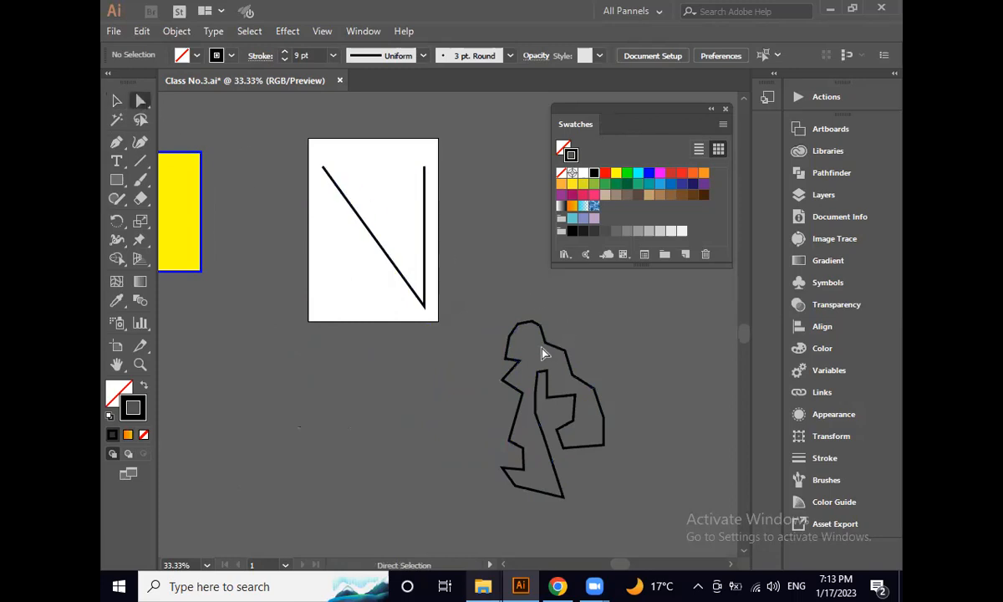
drag(504, 360, 475, 360)
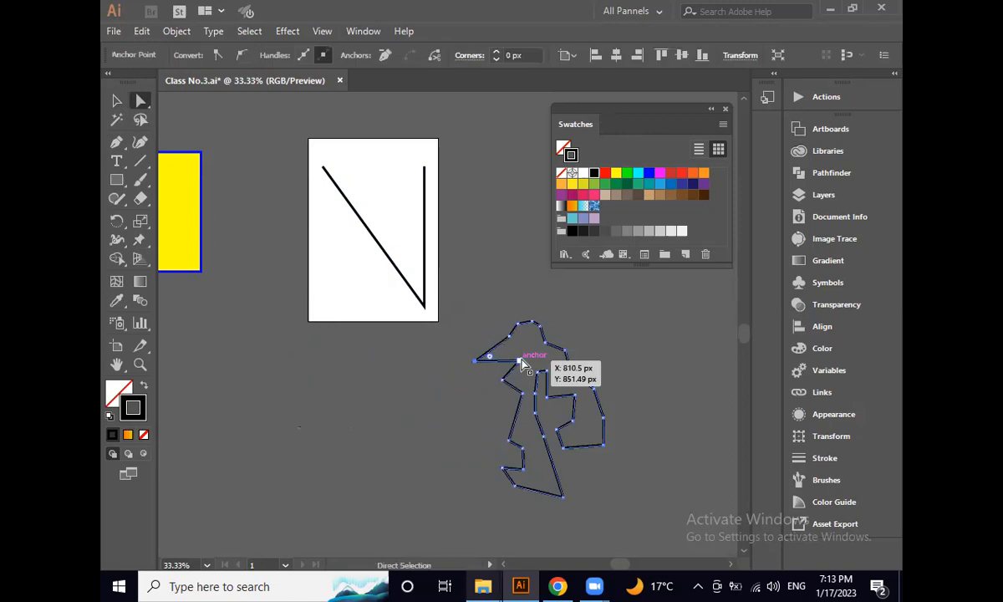
drag(603, 445, 638, 441)
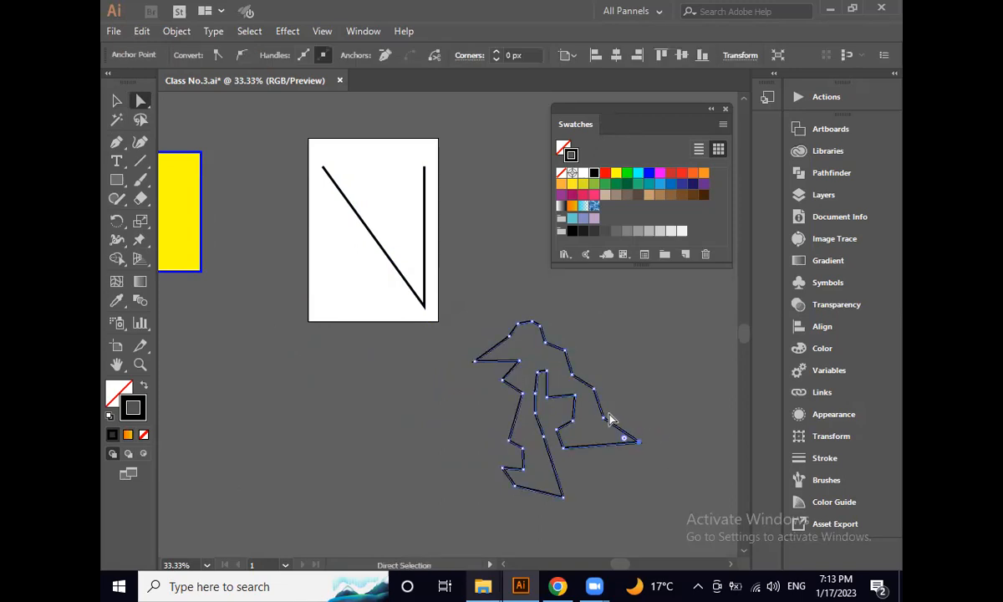
mouse_move(598, 402)
mouse_down()
mouse_move(625, 390)
mouse_move(607, 415)
mouse_up()
click(650, 407)
click(679, 366)
- Delete the reshaped closed path with the whole object selected, and undo the deletion
click(117, 101)
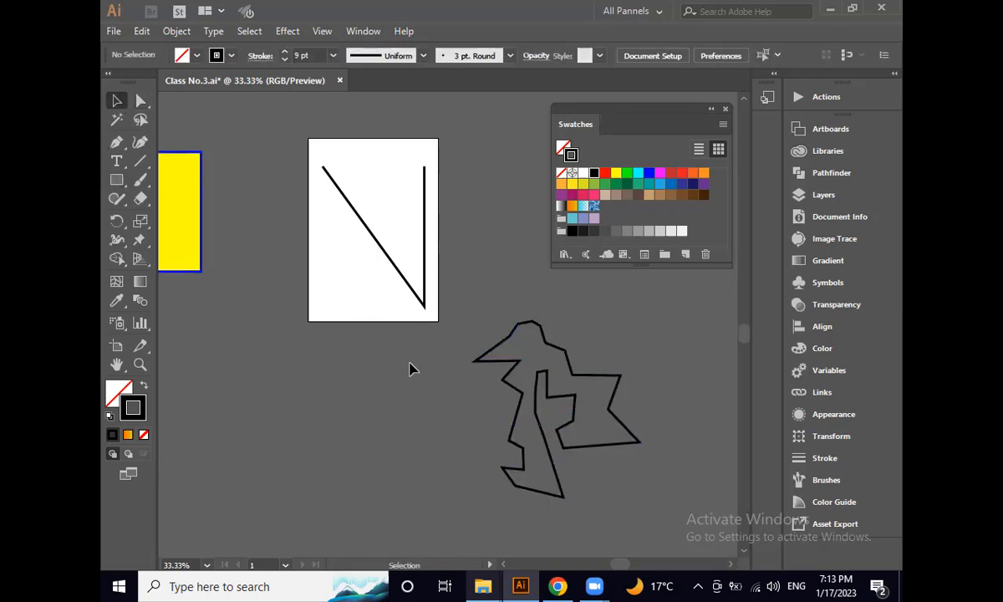
drag(411, 369, 533, 443)
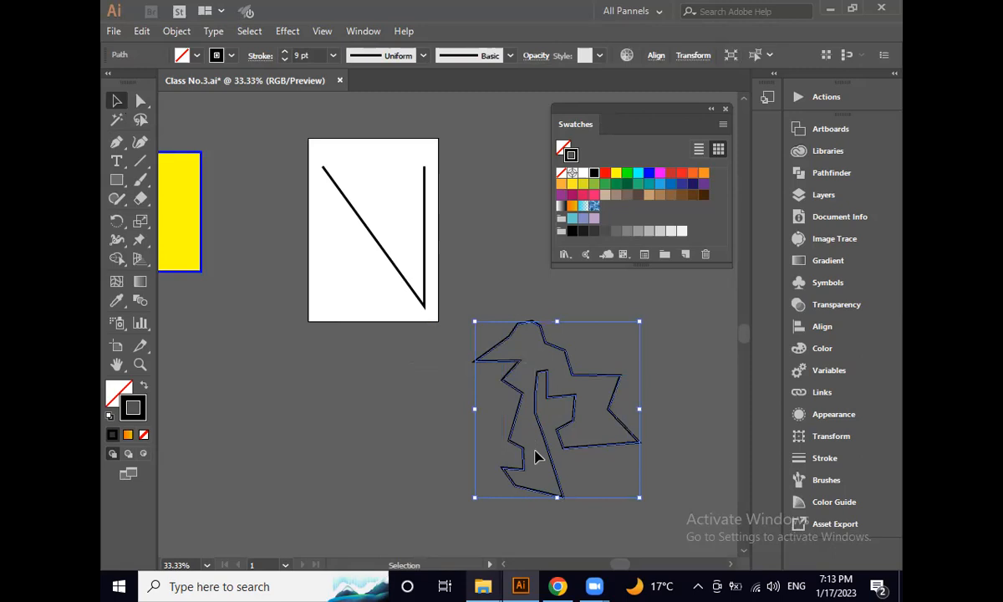
key(Delete)
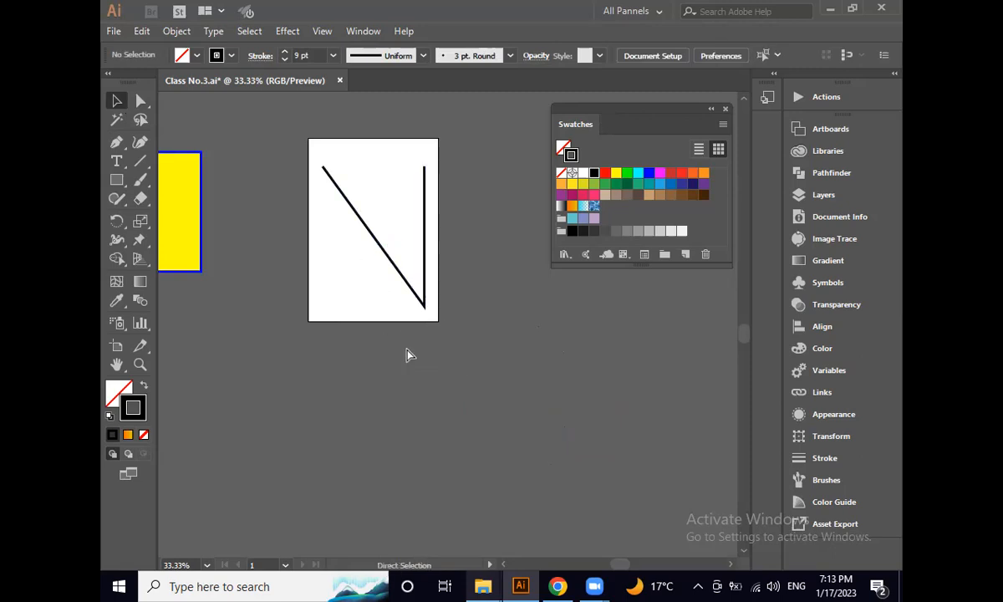
key(ctrl+z)
click(436, 383)
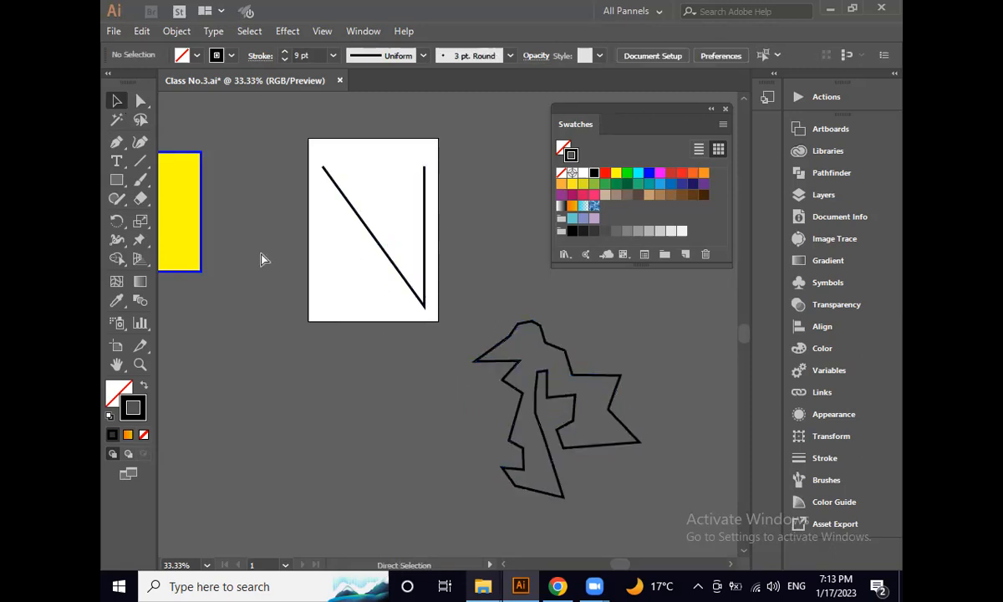
- Undo the anchor reshaping and the move of the closed zigzag path, and leave it deselected
key(ctrl+z)
key(ctrl+z)
key(ctrl+z)
key(ctrl+z)
click(379, 374)
scroll(326, 213, up, 2)
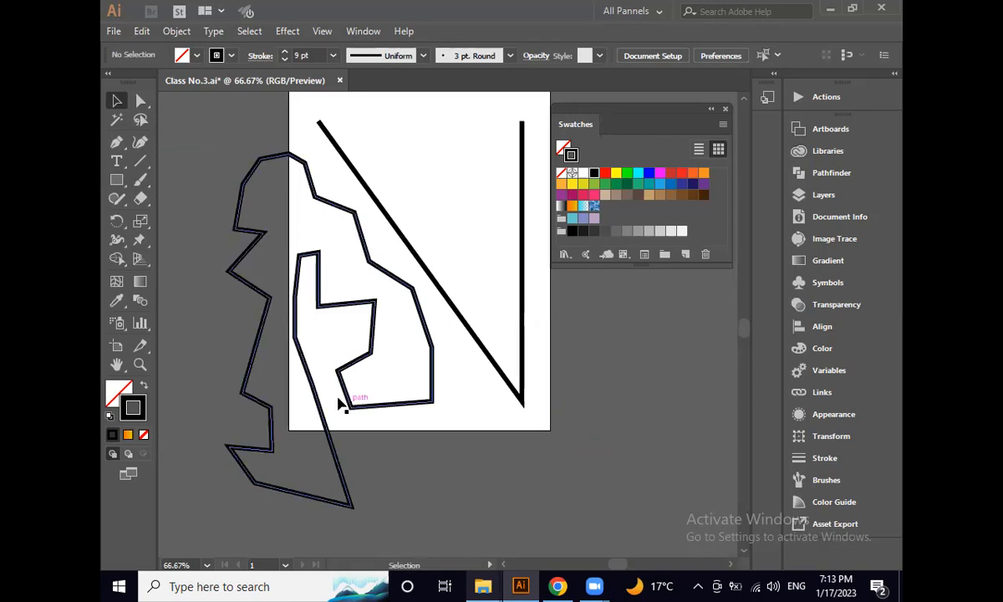
- Move the closed zigzag path off the artboard to the empty canvas at its lower right, and delete it
scroll(404, 311, down, 1)
drag(421, 361, 551, 418)
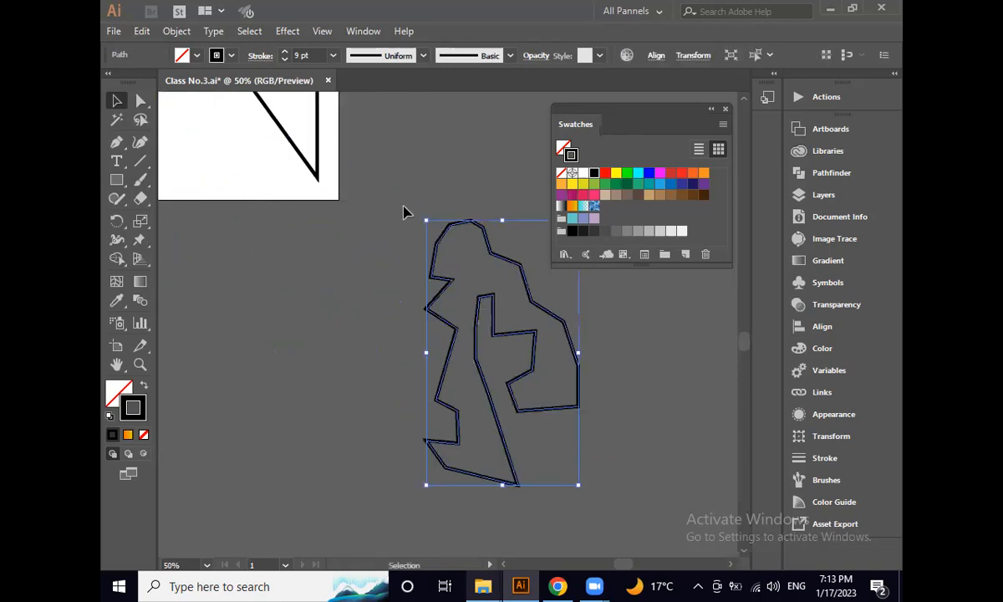
click(554, 378)
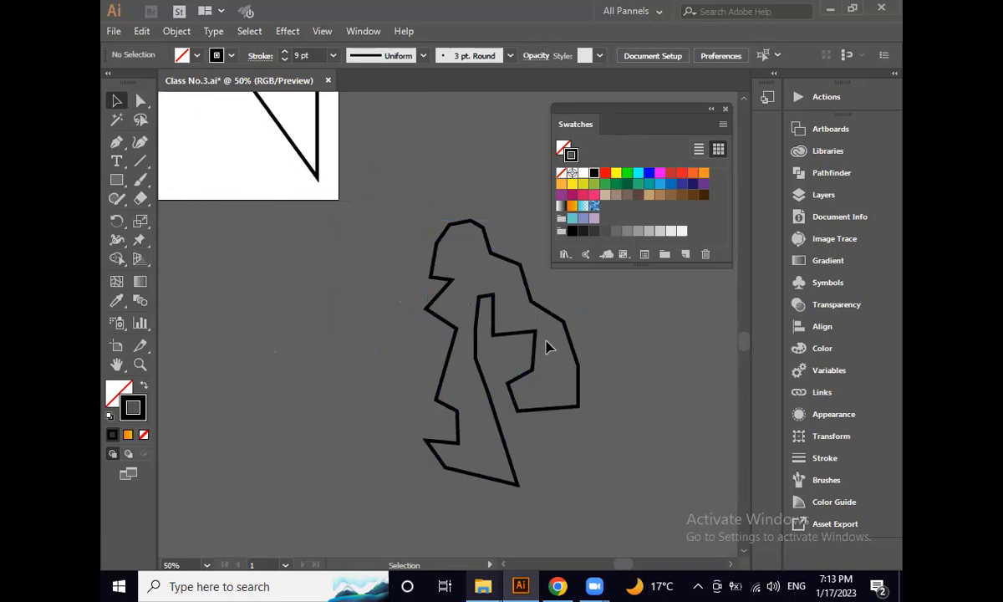
scroll(420, 308, down, 1)
drag(265, 217, 316, 301)
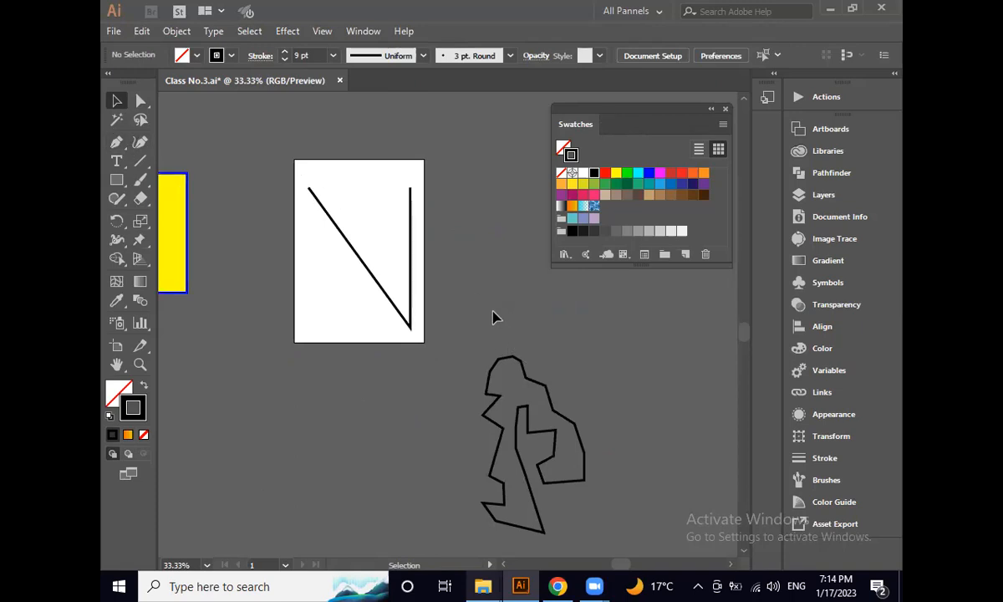
click(533, 401)
key(Delete)
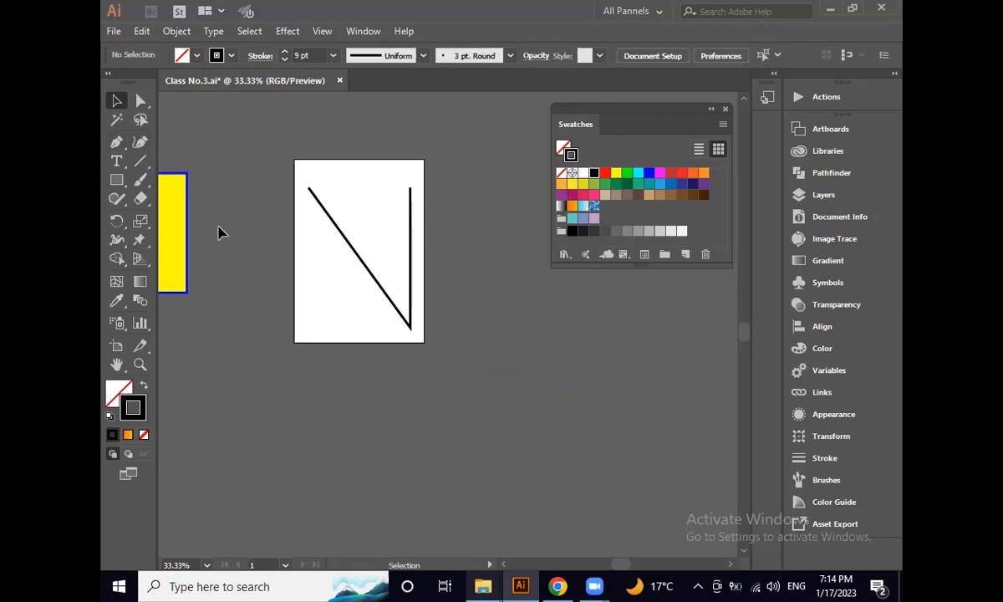
- Close the open V-shaped path with the Pen tool by joining its upper-right endpoint to its upper-left endpoint
click(116, 142)
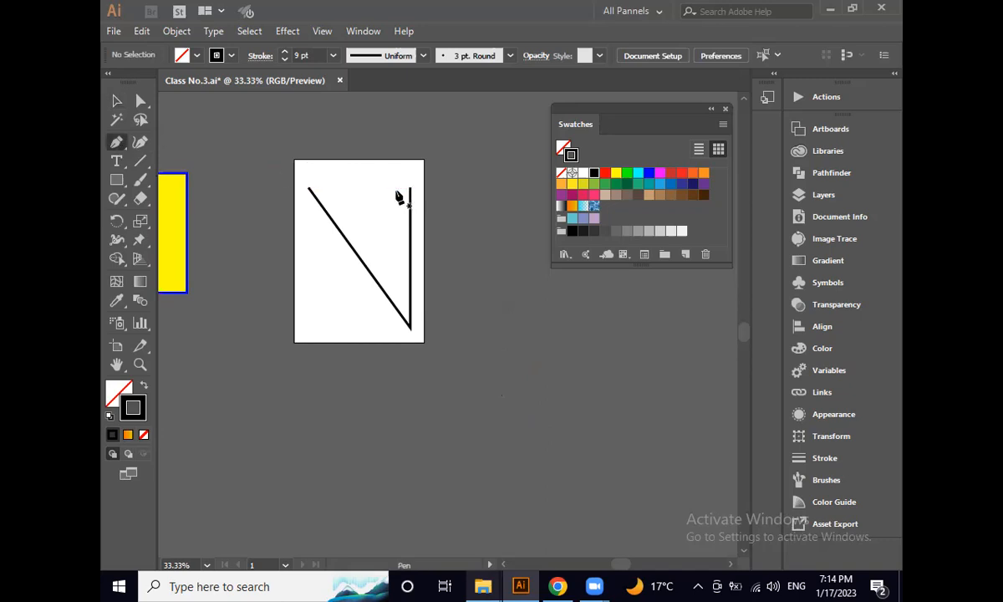
scroll(392, 196, up, 1)
click(423, 181)
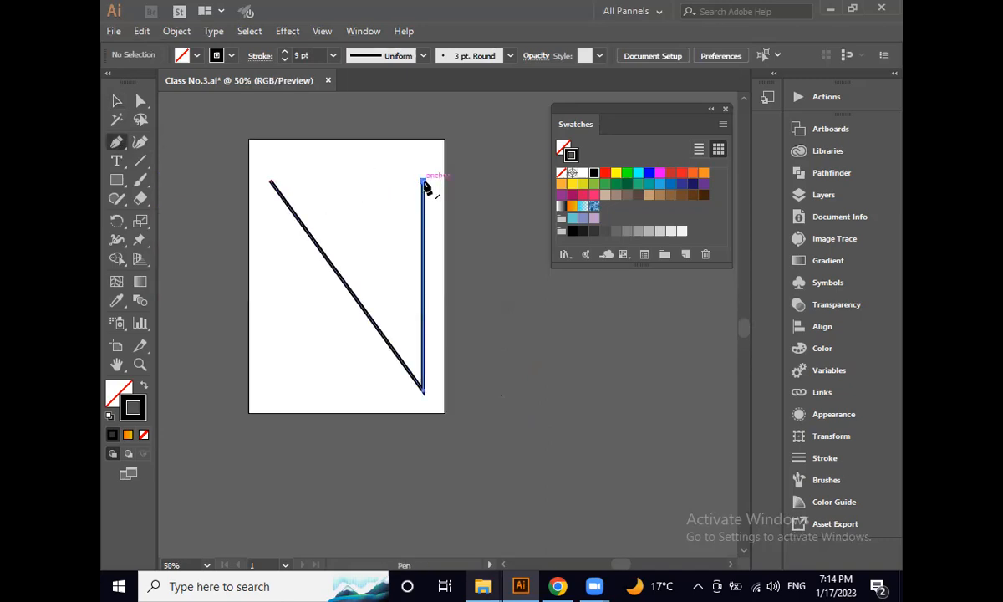
click(270, 183)
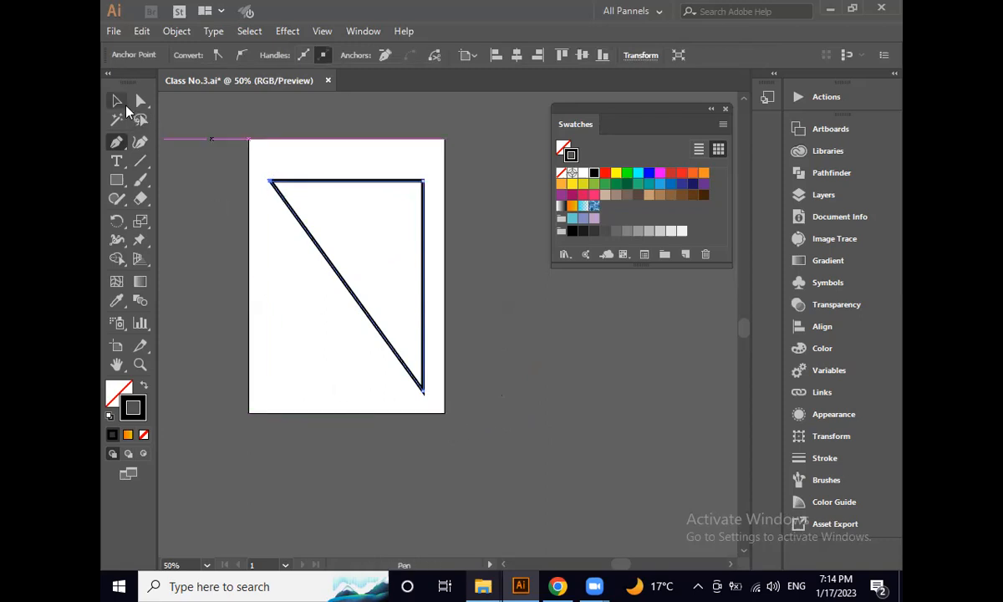
- Move the closed triangle off the artboard to the empty canvas, and undo the move
click(122, 104)
drag(385, 145, 613, 389)
click(477, 405)
scroll(477, 405, down, 1)
key(ctrl+z)
- Delete the closed triangle from the artboard
click(471, 282)
click(401, 255)
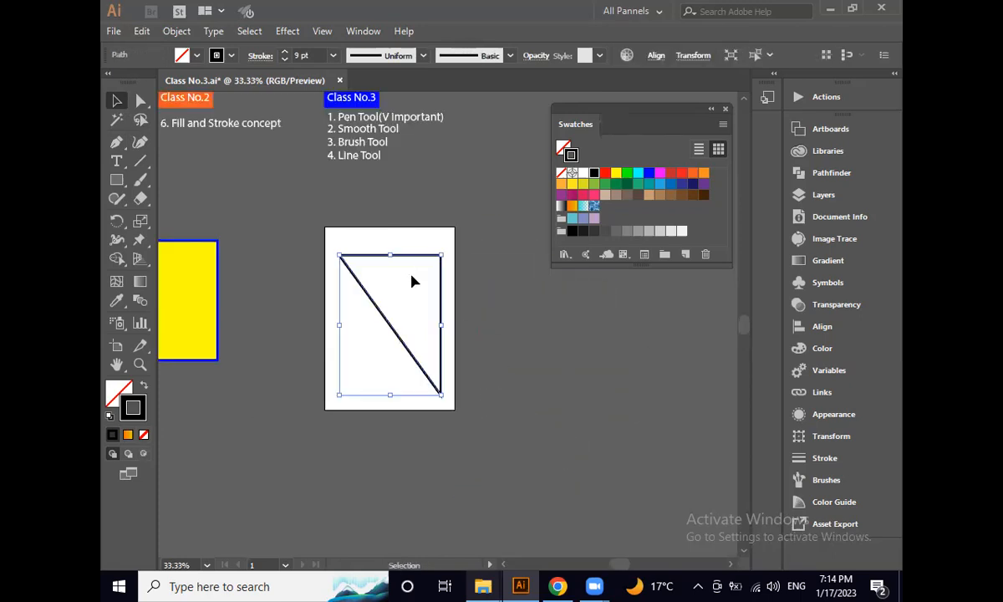
key(Delete)
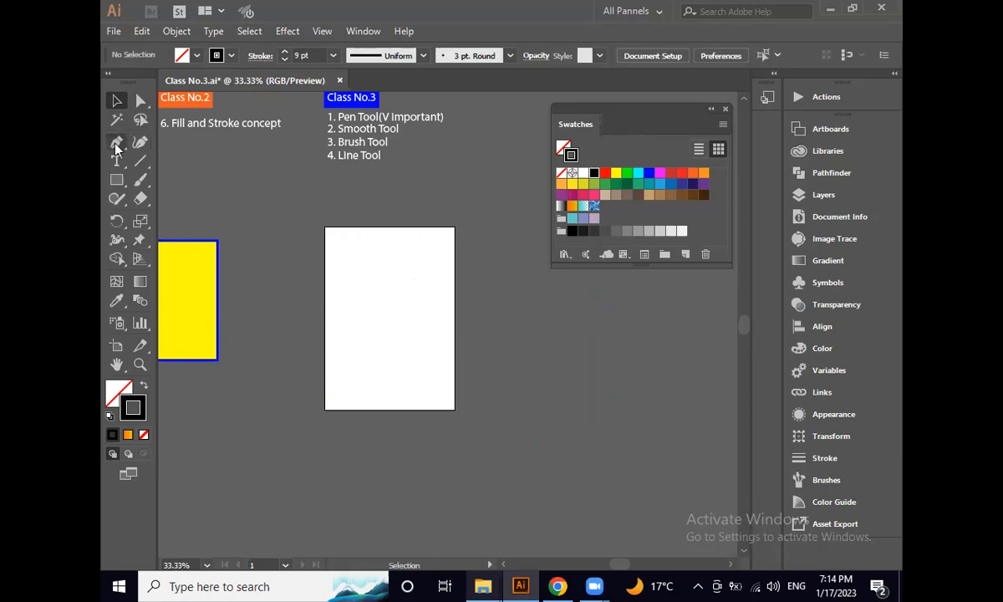
- Draw a straight-line Pen tool path from the artboard's upper left, zigzagging down past its right edge and back up to its top
click(117, 144)
scroll(393, 293, up, 1)
click(320, 215)
click(403, 268)
click(403, 330)
click(367, 412)
click(442, 446)
click(531, 413)
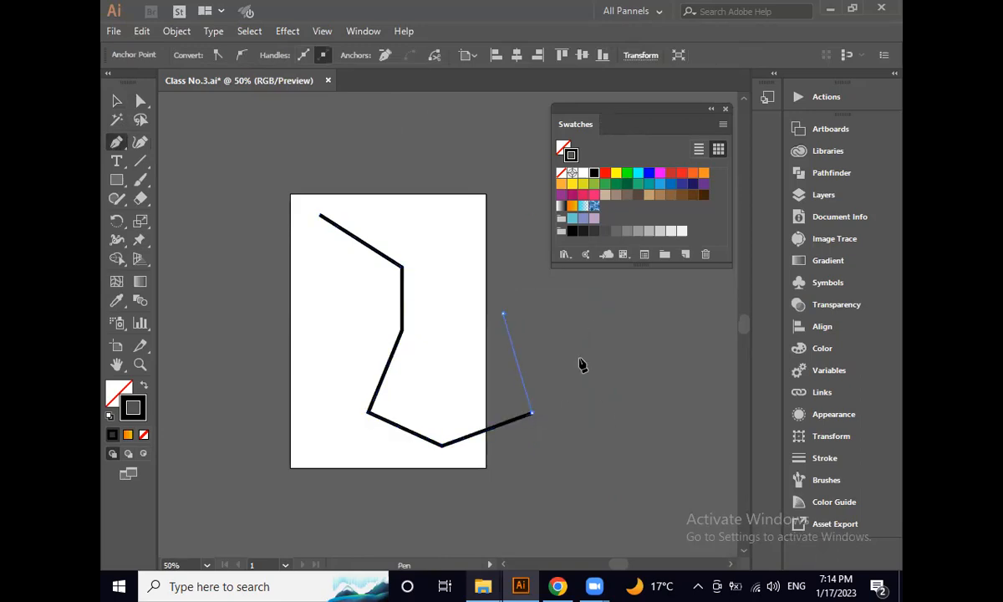
click(502, 313)
click(600, 362)
click(483, 209)
click(465, 267)
click(440, 219)
click(417, 213)
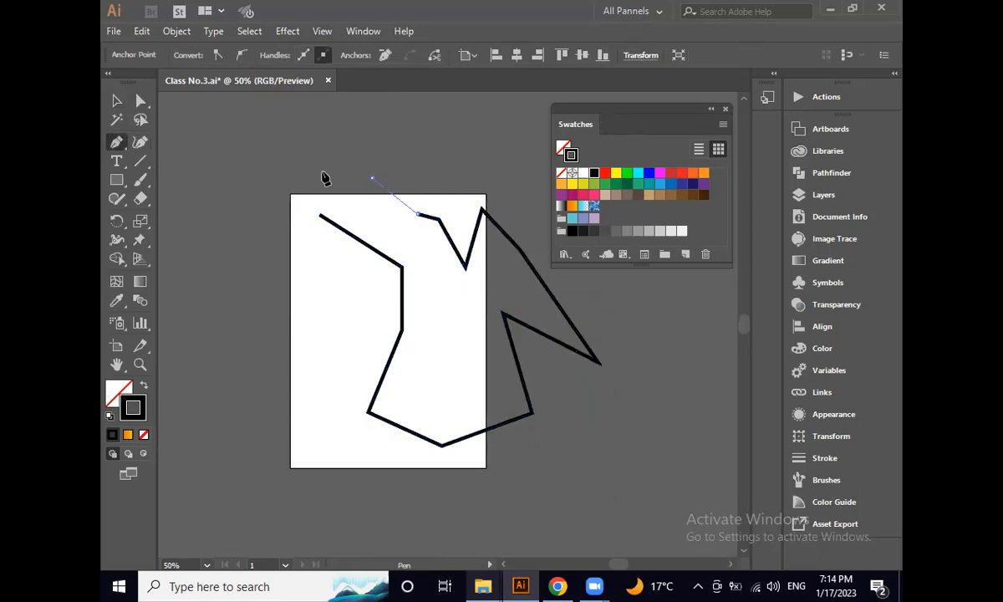
- Continue the path over the artboard's top and down its left side in sharp zigzags to just below the lower edge
click(318, 171)
click(250, 320)
click(293, 361)
click(334, 312)
click(324, 431)
click(290, 469)
click(217, 355)
click(174, 342)
click(243, 475)
click(259, 489)
click(330, 512)
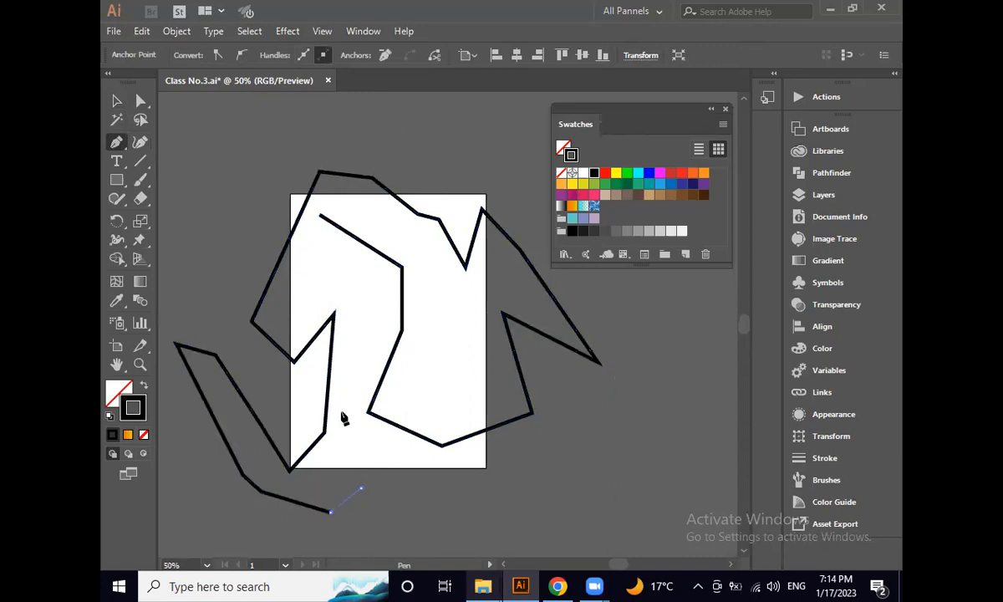
- Lead the path back up inside the artboard to its starting anchor to close it, and deselect the shape
click(341, 408)
click(372, 334)
click(350, 284)
click(315, 275)
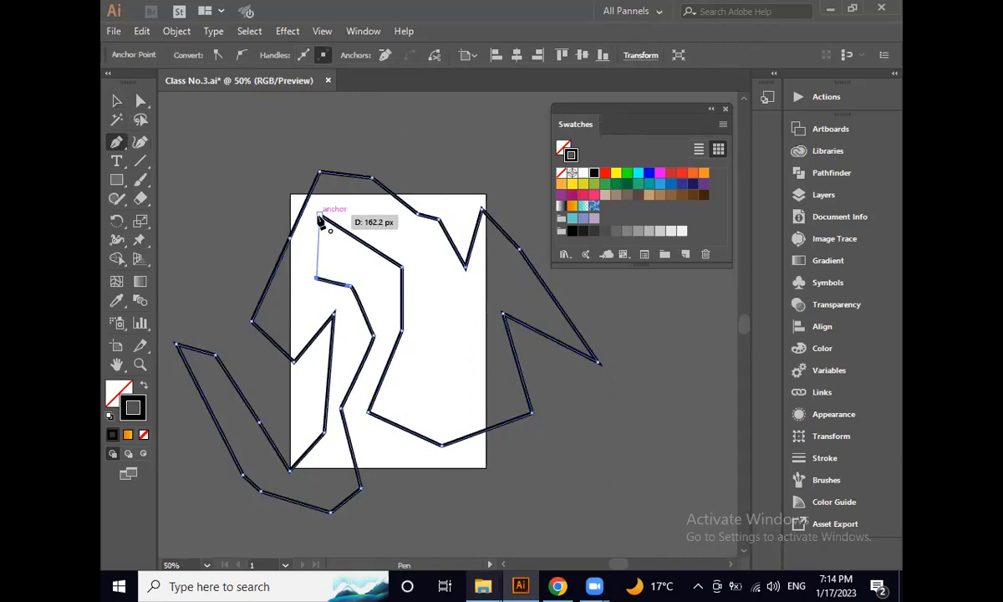
click(318, 218)
key(v)
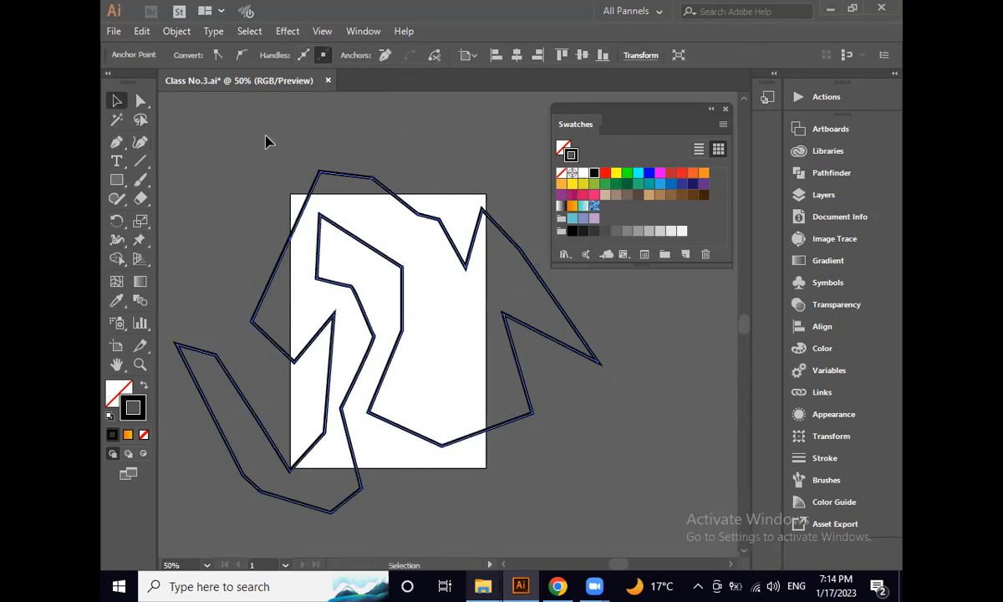
click(267, 142)
- Move the large closed shape off the artboard to the canvas at its lower right, and delete it
key(ctrl+minus)
drag(357, 239, 505, 441)
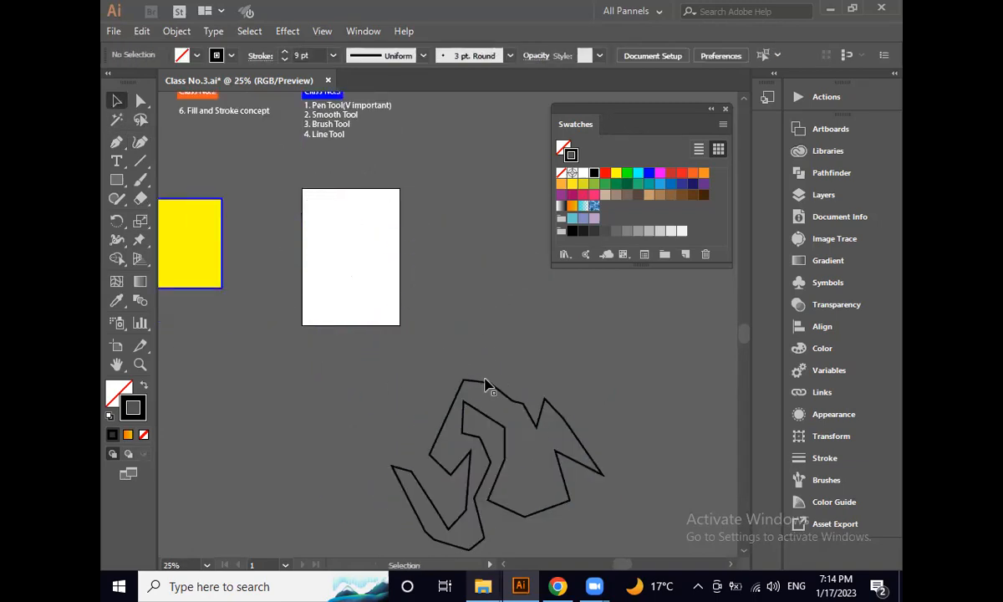
click(490, 416)
key(Delete)
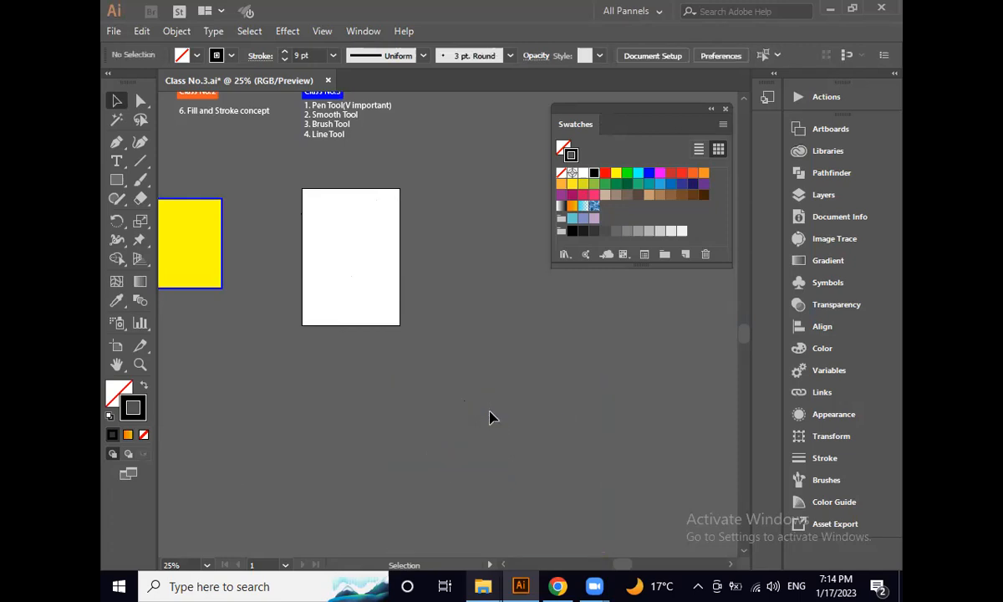
- Save the document with the artboard empty
scroll(359, 238, up, 2)
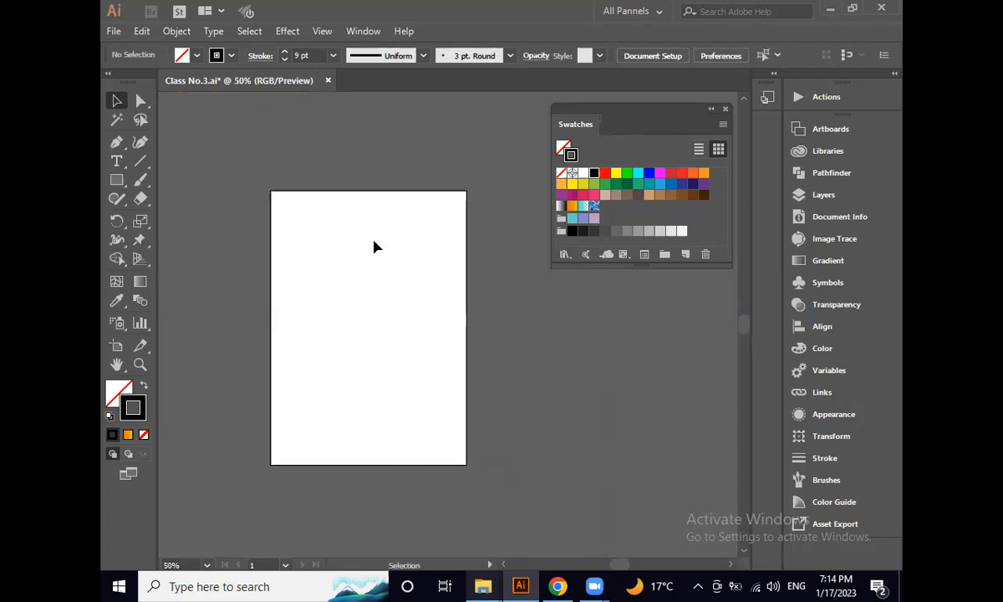
key(ctrl+s)
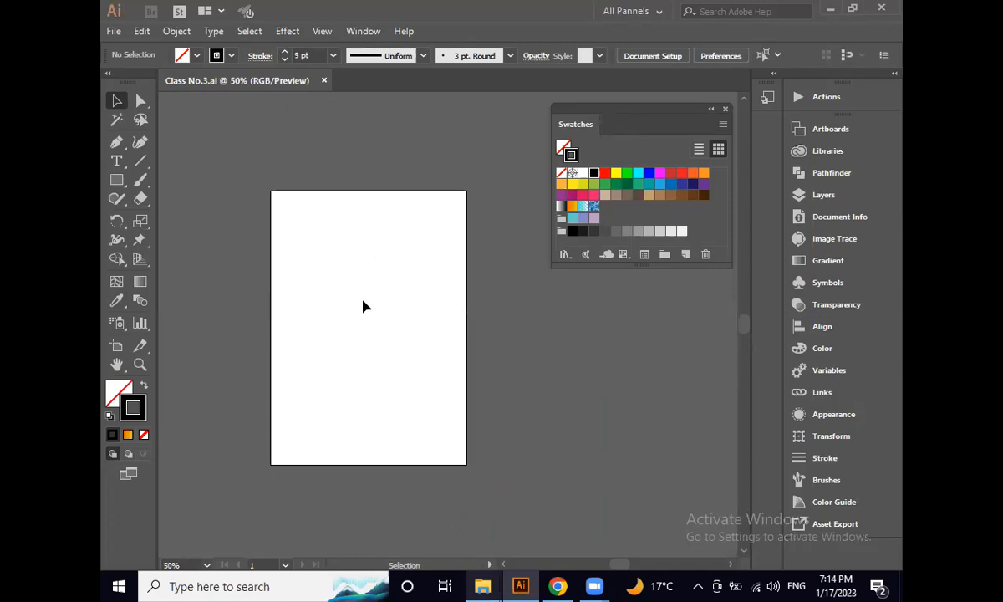
scroll(344, 301, up, 1)
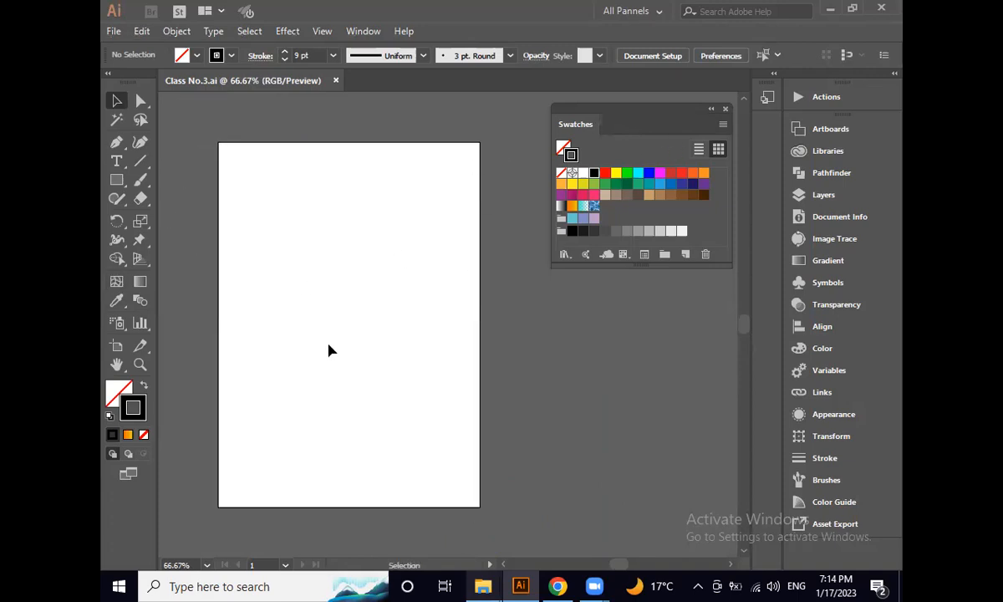
- Draw a straight diagonal Pen tool line from the artboard's upper left to its lower right, and delete it
click(118, 146)
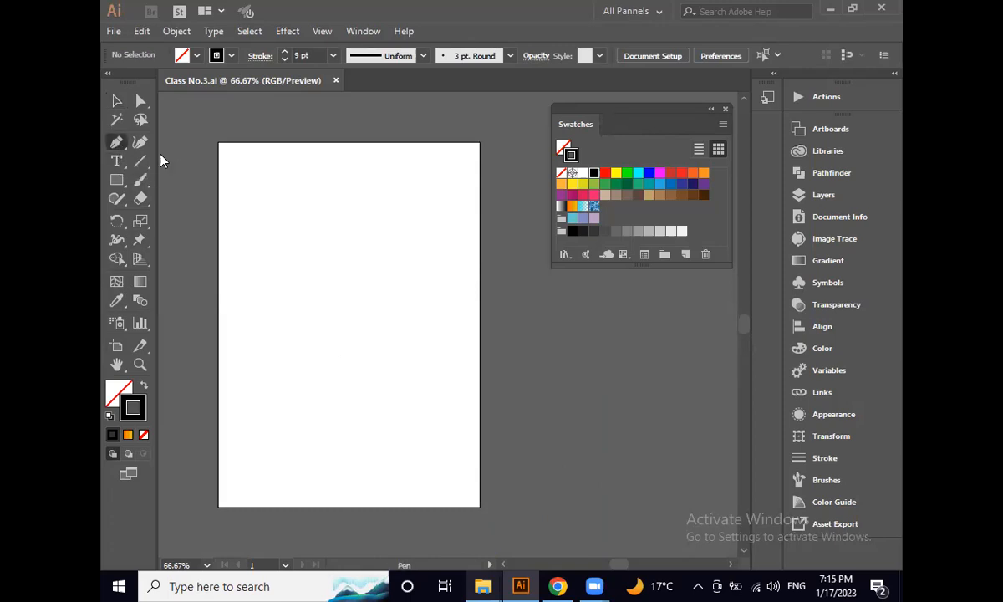
click(247, 193)
click(459, 473)
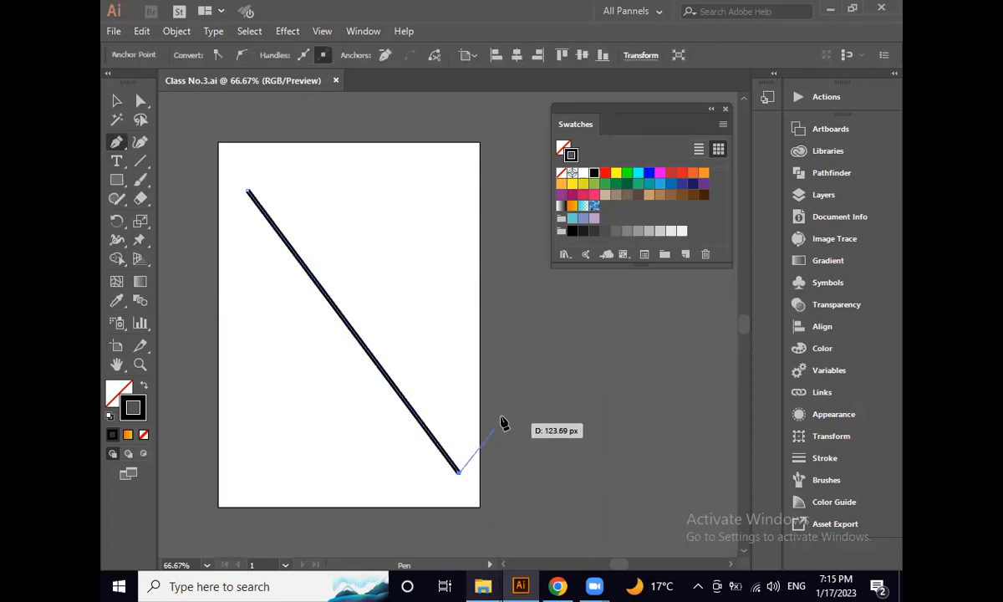
click(117, 100)
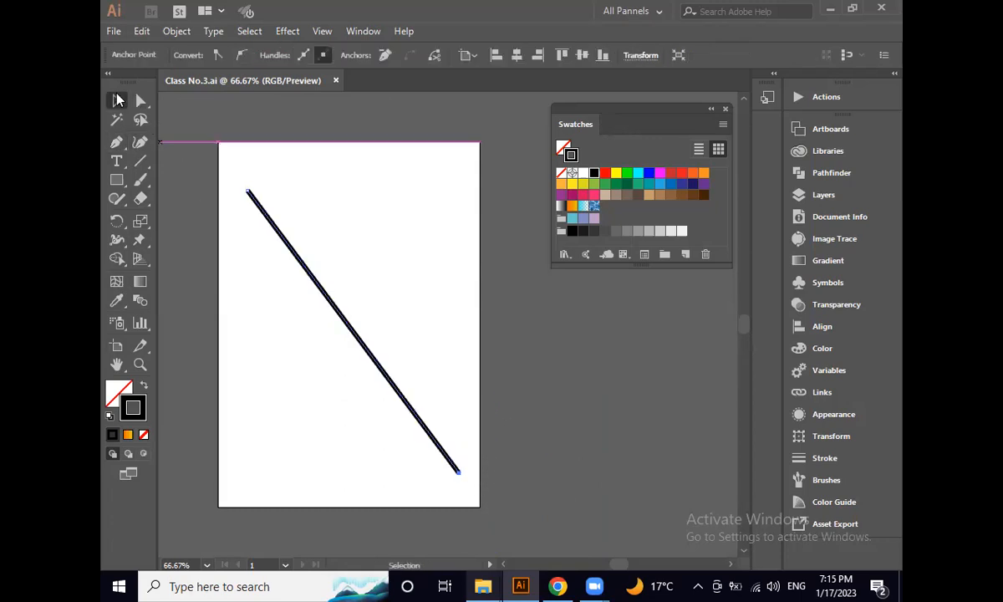
click(307, 286)
drag(331, 248, 356, 380)
click(353, 380)
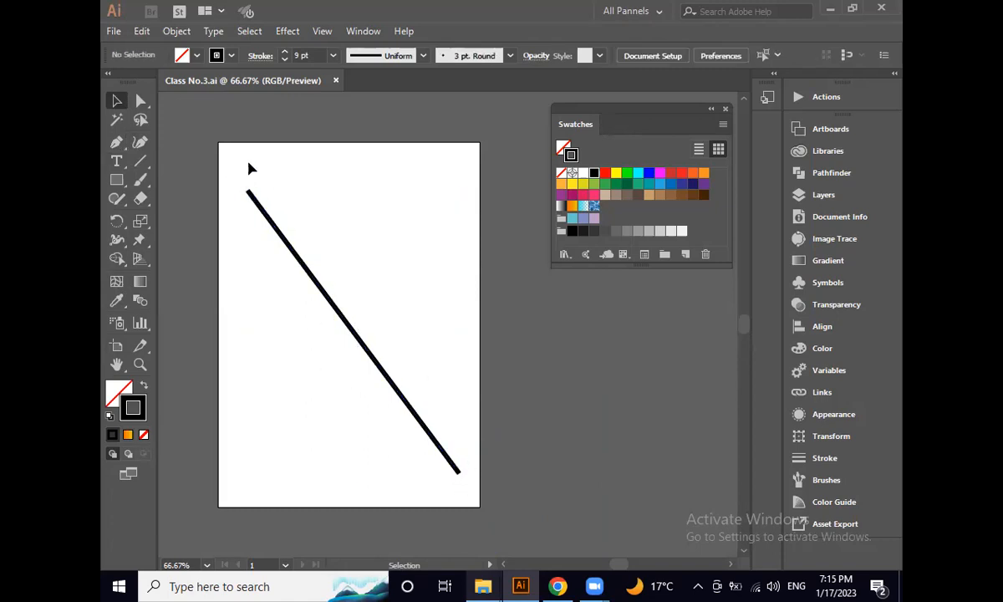
drag(412, 268, 365, 428)
key(Delete)
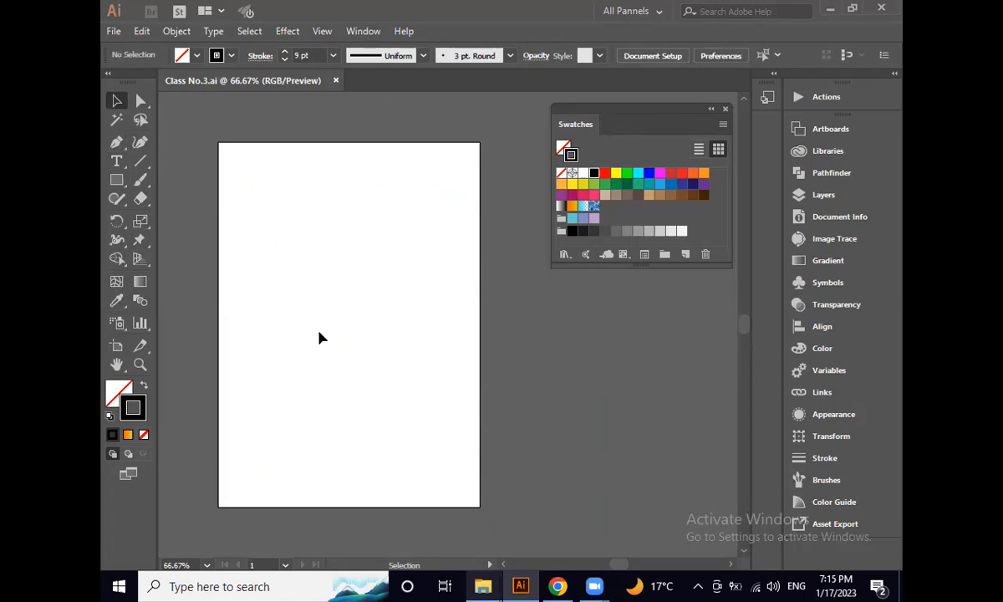
- Draw an open five-anchor straight-line path with the Pen tool, zigzagging from the artboard's upper left down to its middle
click(116, 144)
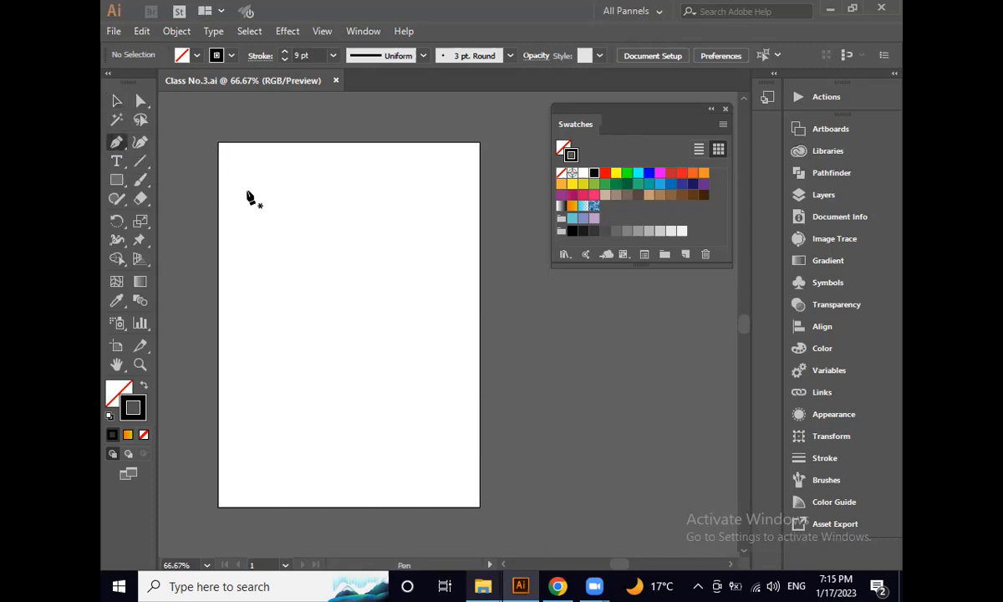
scroll(290, 286, up, 1)
drag(339, 299, 310, 278)
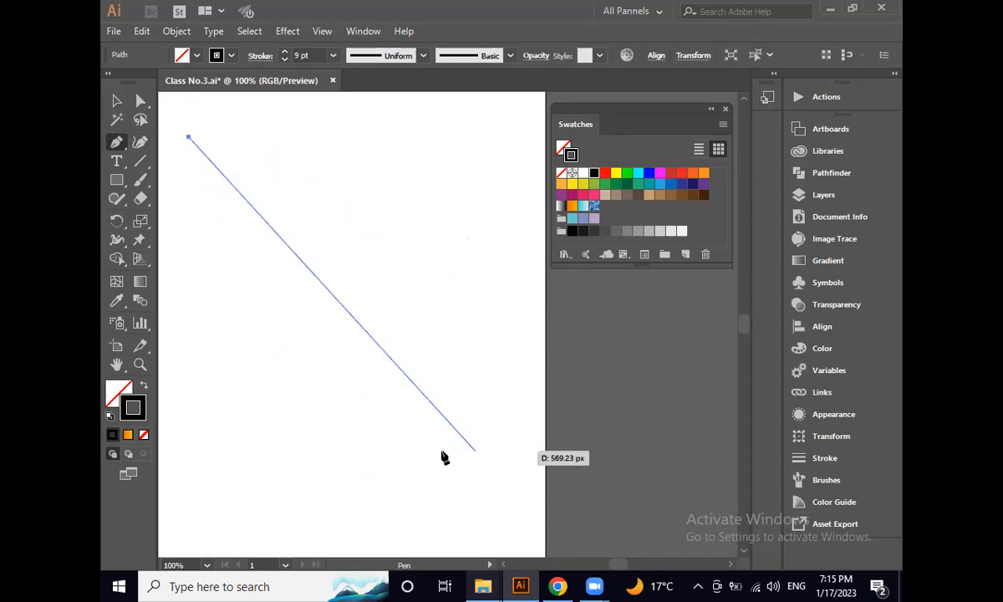
key(ctrl+minus)
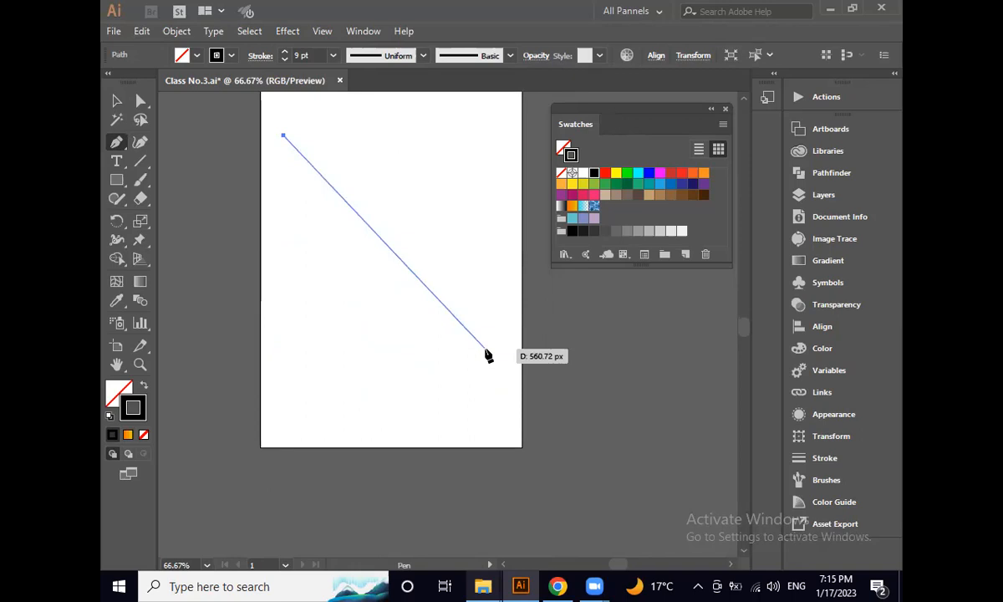
click(423, 162)
click(437, 202)
click(340, 249)
click(351, 308)
click(117, 101)
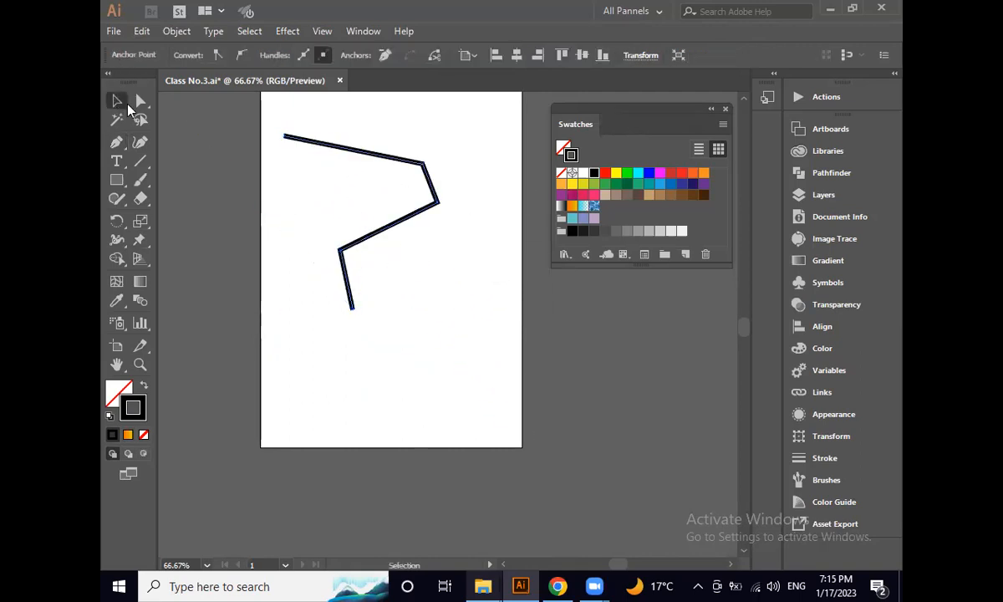
- Delete the open five-anchor path from the artboard
click(421, 317)
drag(421, 316, 372, 207)
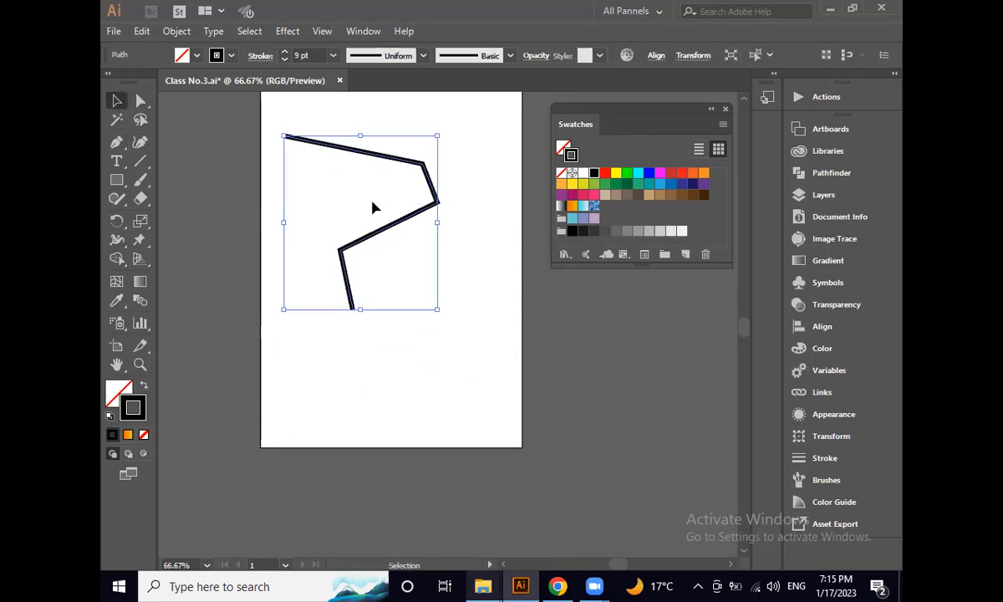
key(Delete)
- Draw a curved two-anchor Pen tool segment arching from the artboard's upper left towards its right edge, adjusting the end anchor's direction handles
key(p)
click(297, 125)
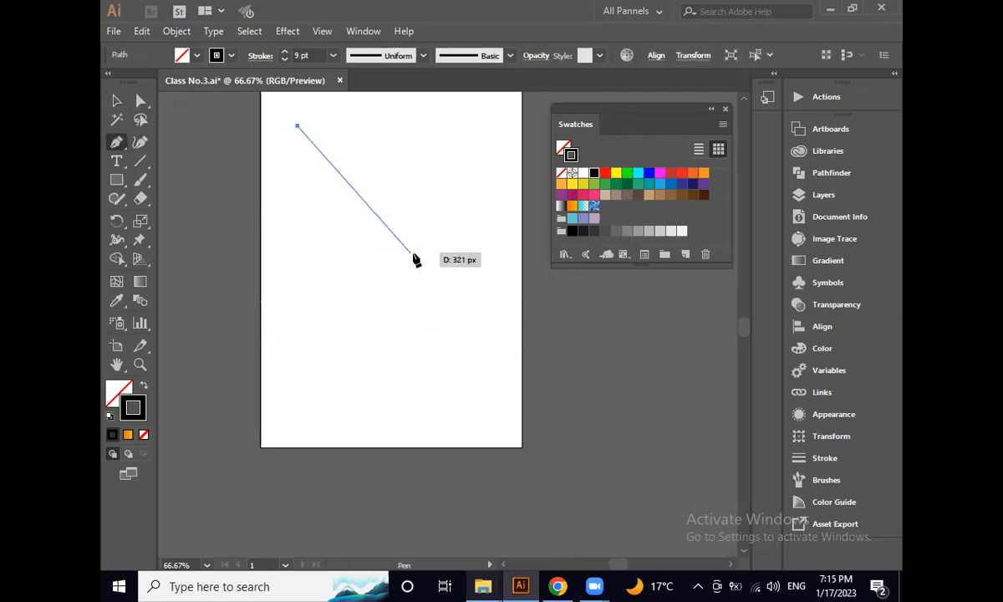
click(466, 232)
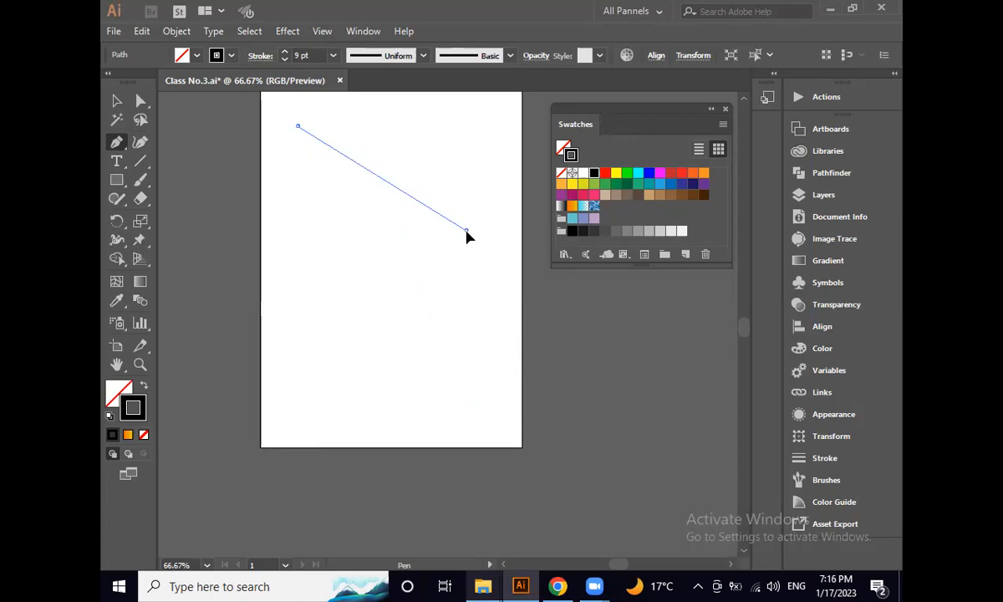
drag(466, 234, 493, 318)
drag(436, 368, 535, 424)
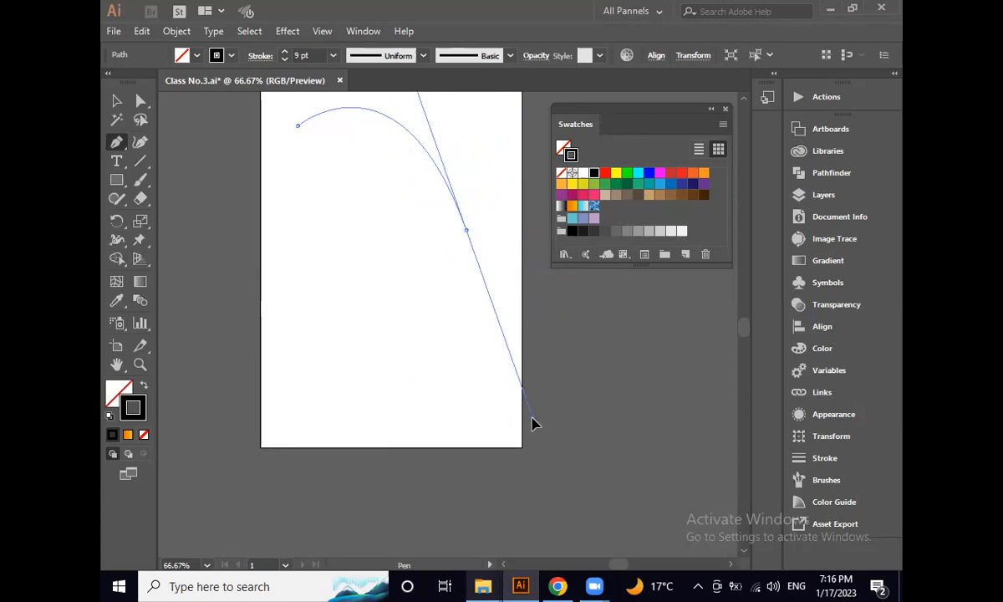
drag(534, 425, 441, 347)
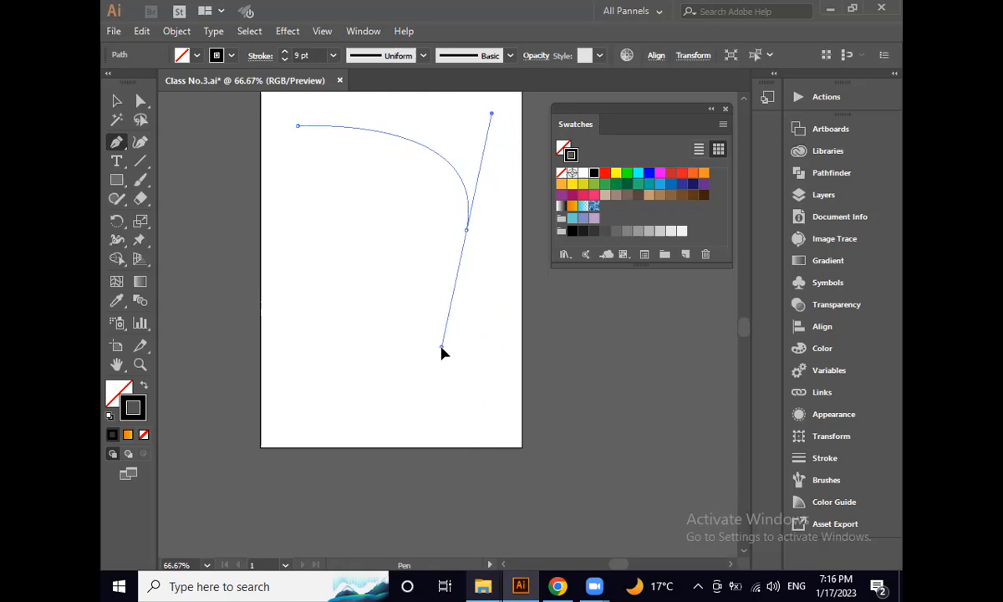
drag(454, 347, 465, 348)
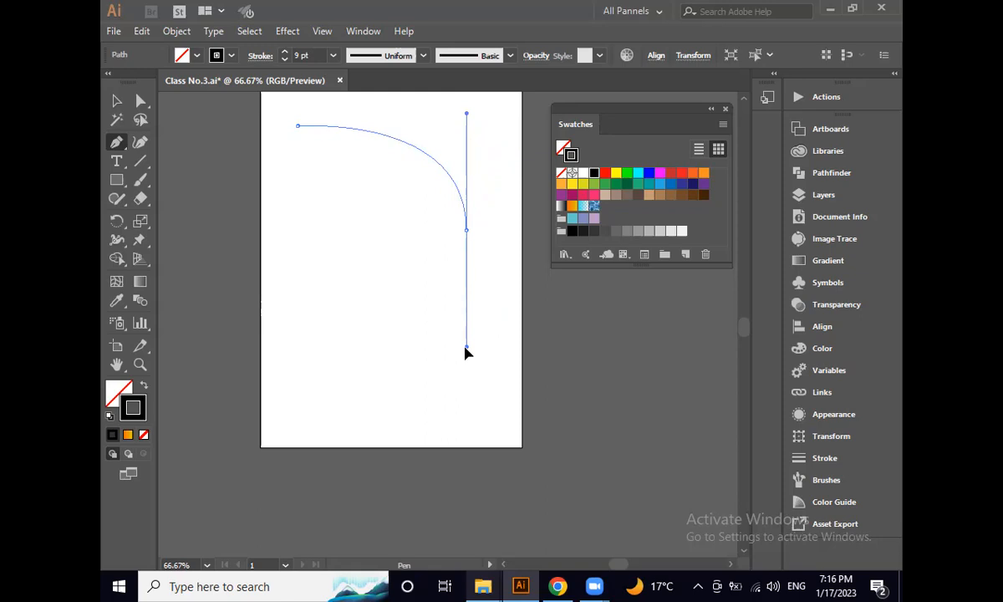
drag(465, 347, 465, 347)
drag(465, 348, 473, 406)
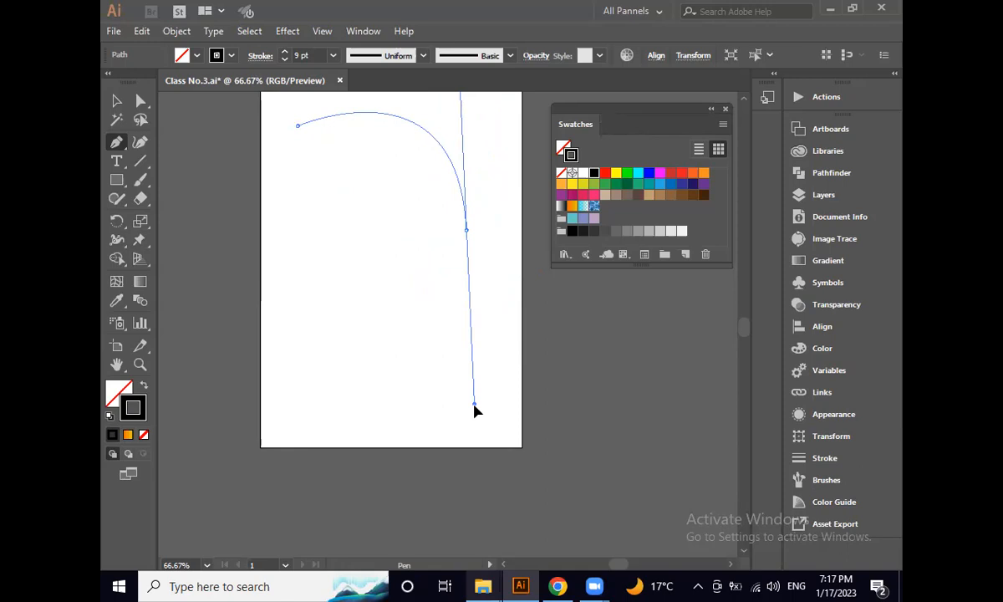
drag(474, 406, 501, 366)
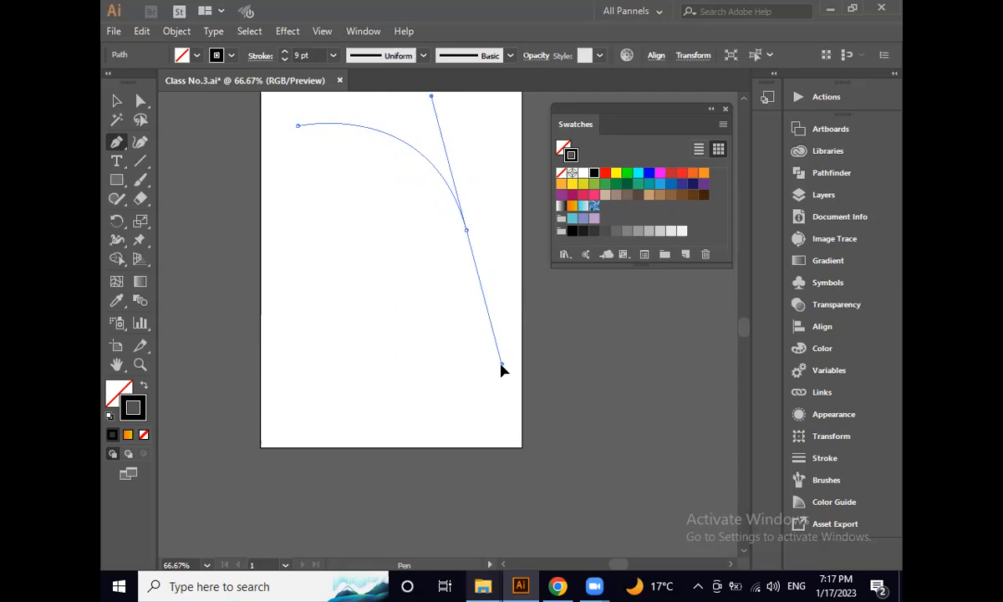
drag(502, 368, 504, 371)
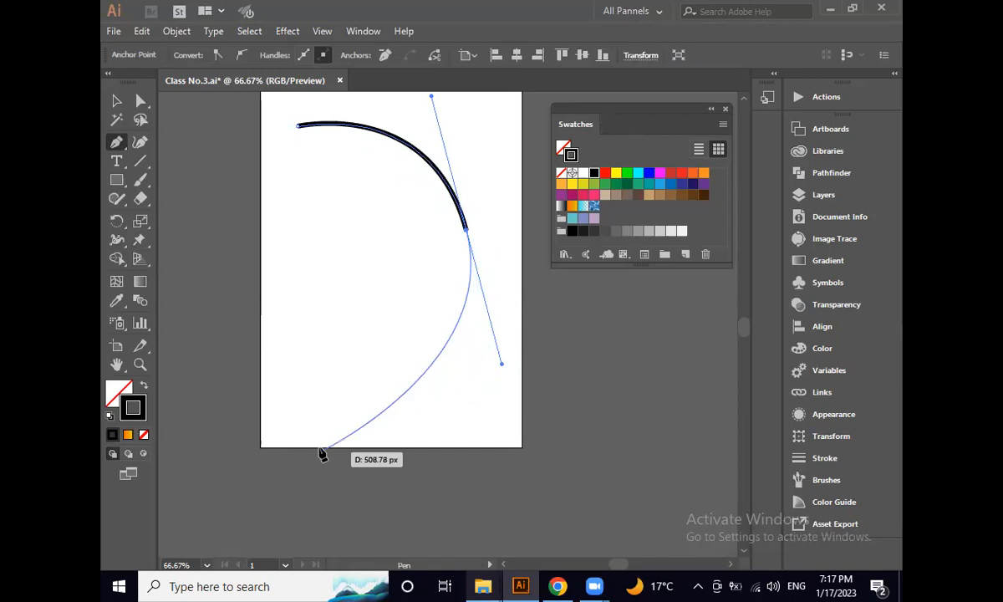
click(114, 100)
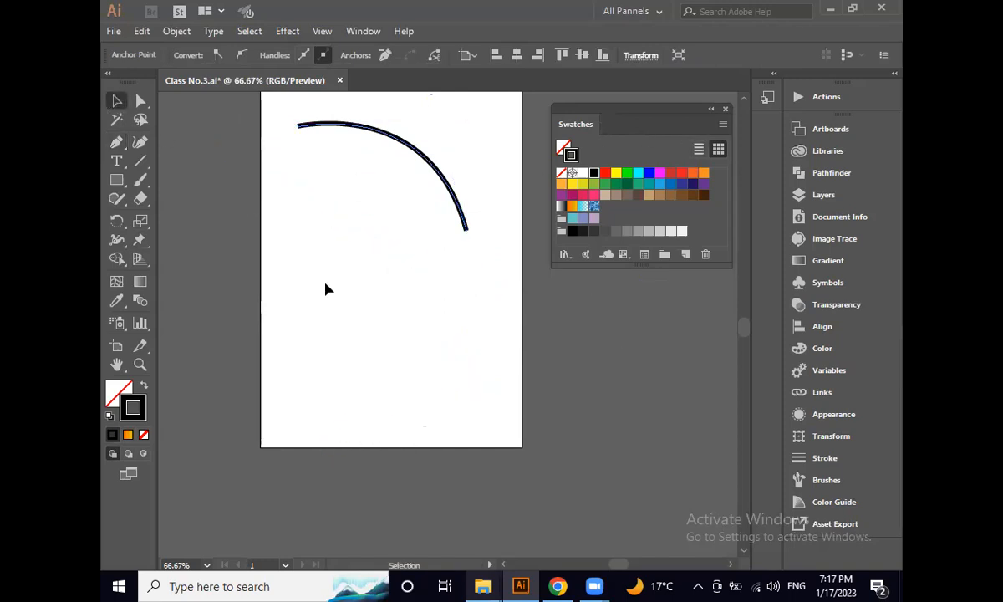
click(328, 290)
- Draw a straight diagonal Pen tool line about 370 px long below the curve, as a separate open path
scroll(350, 337, up, 2)
scroll(369, 280, up, 2)
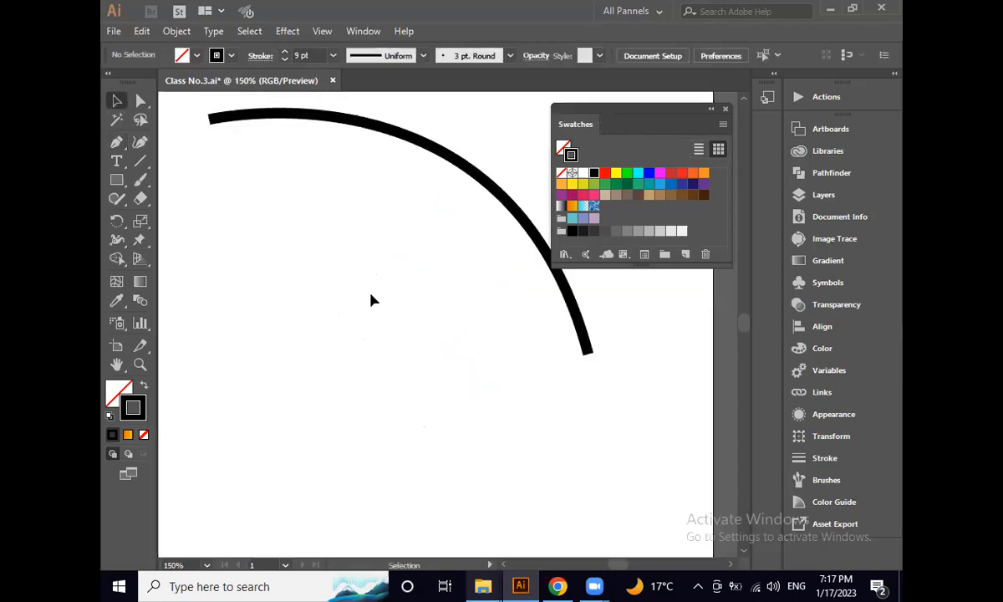
scroll(372, 299, down, 1)
click(117, 144)
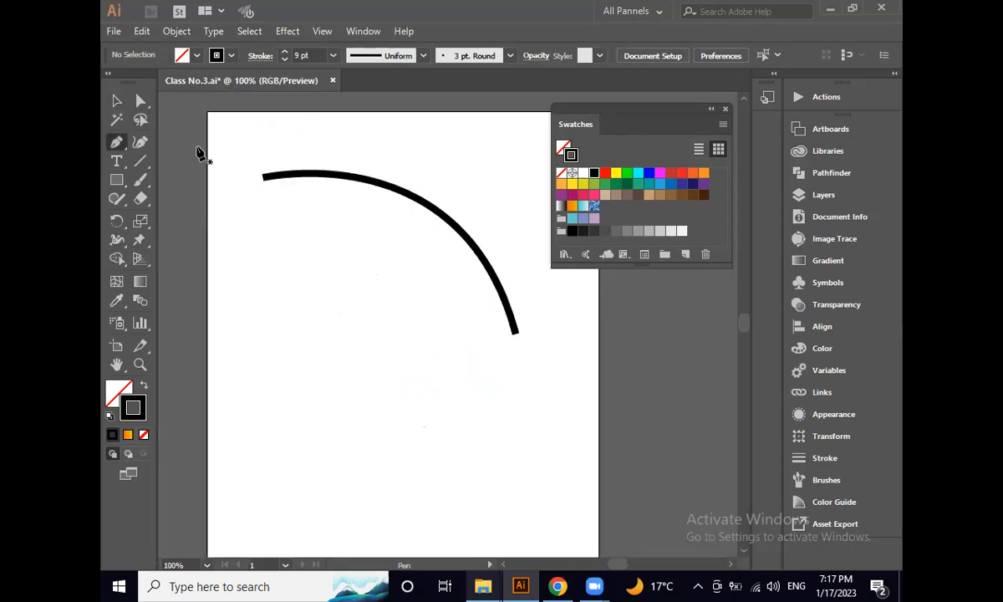
click(247, 210)
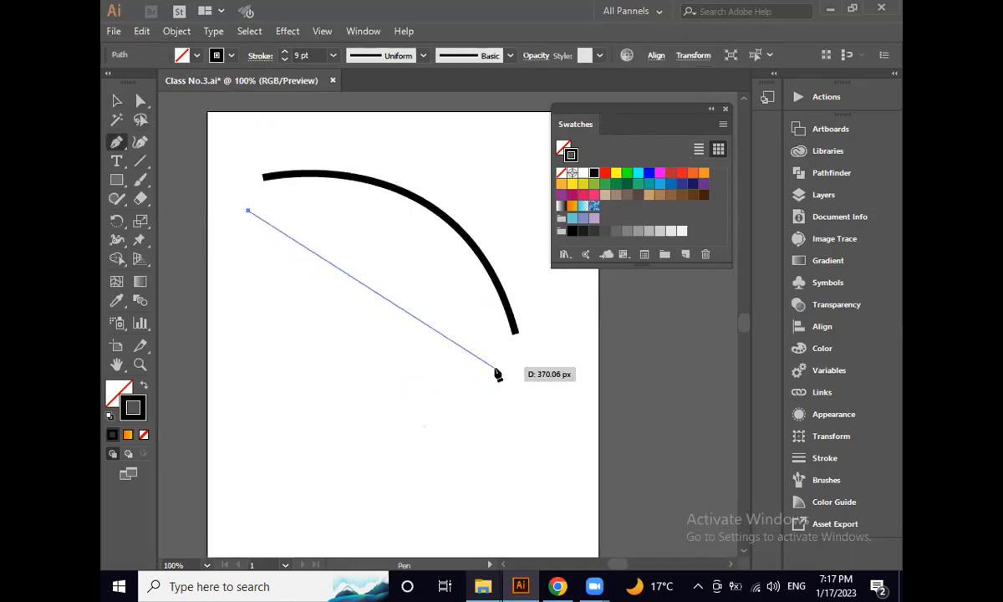
click(496, 367)
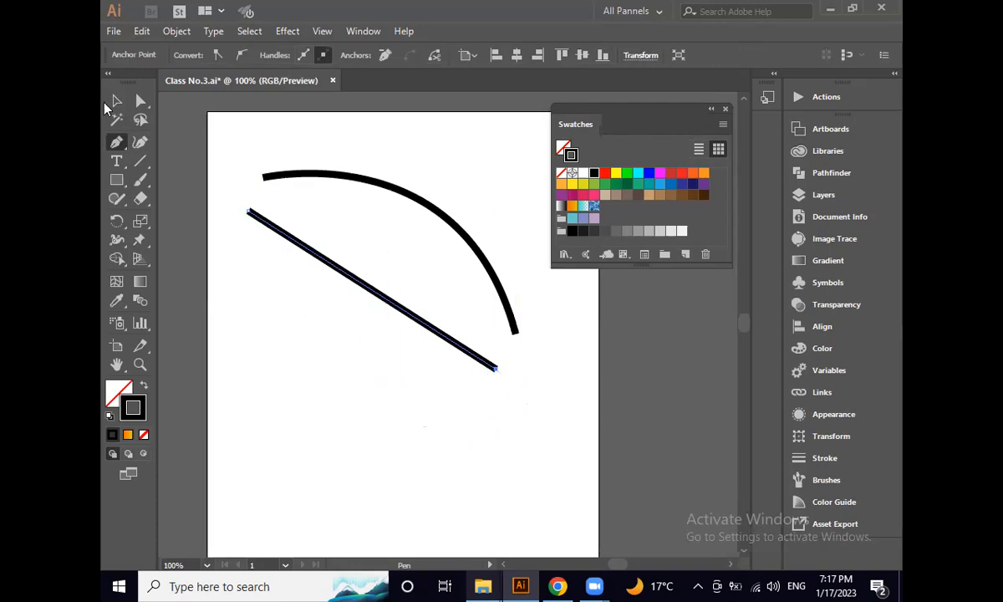
click(116, 101)
click(354, 379)
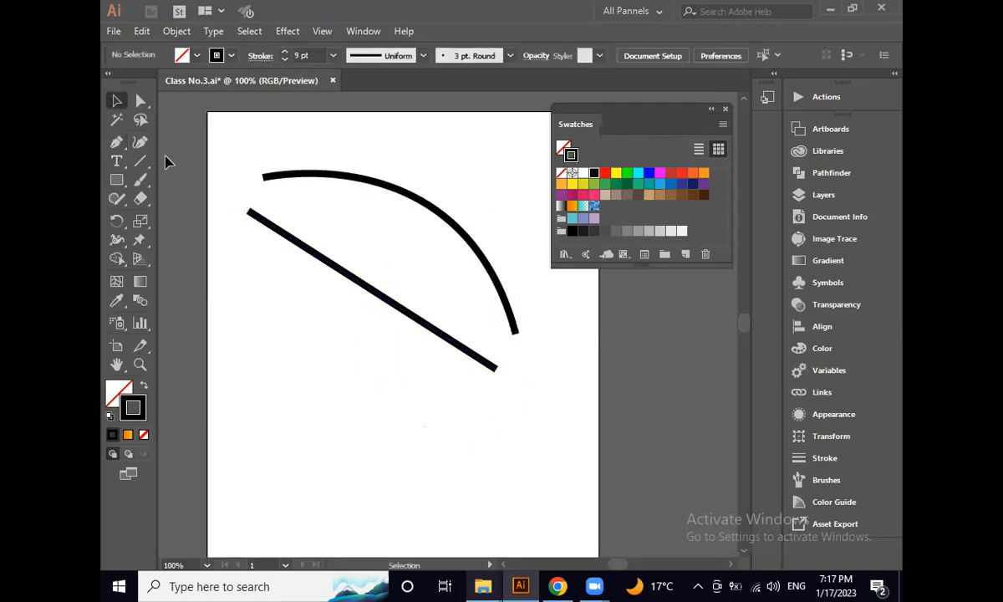
- Draw a separate downward-bulging Pen tool curve below the straight line, pulling the end anchor's handle towards the upper right
click(116, 142)
click(229, 259)
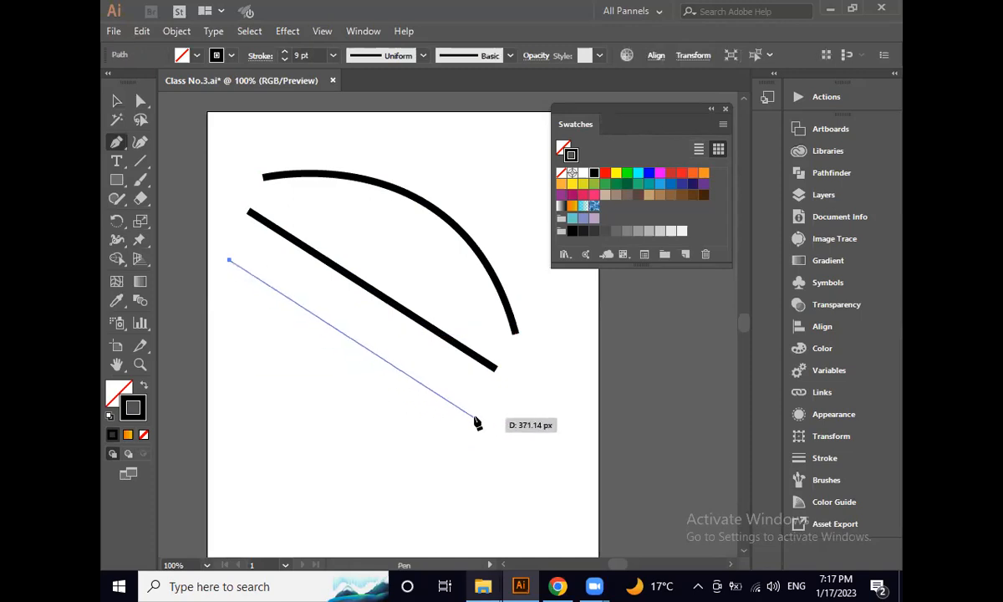
drag(481, 416, 618, 341)
mouse_move(614, 381)
mouse_down()
mouse_move(456, 501)
mouse_move(599, 461)
mouse_move(677, 381)
mouse_move(684, 359)
mouse_up()
click(120, 102)
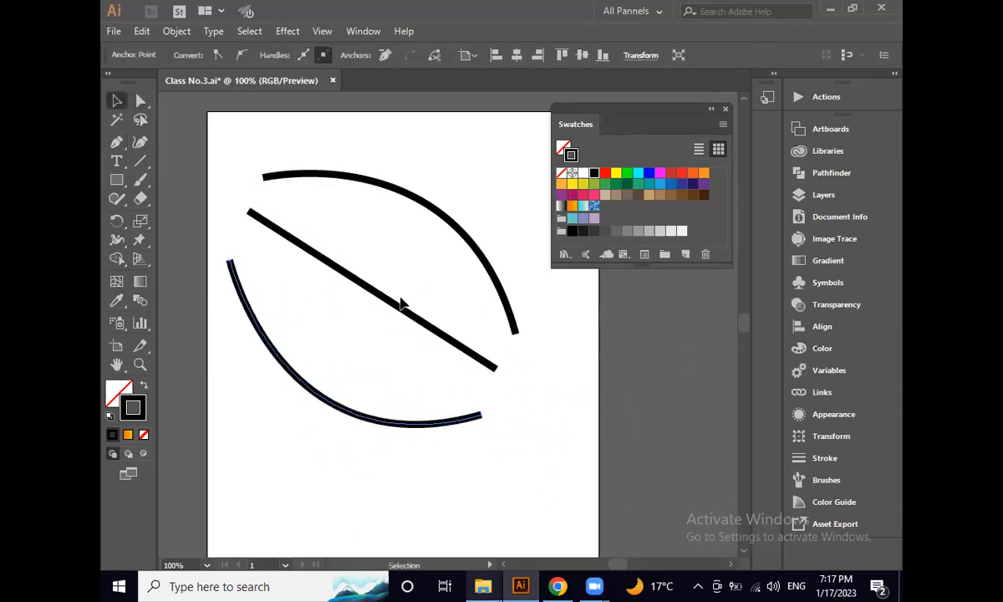
click(407, 390)
- Delete the two curves and the straight line from the artboard
scroll(537, 402, down, 2)
drag(538, 436, 372, 186)
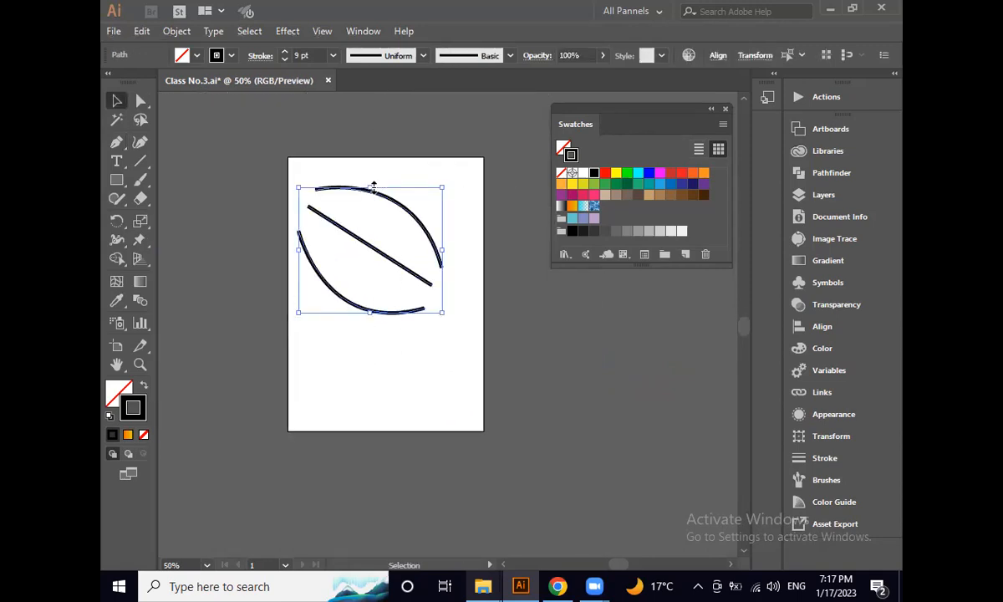
key(Delete)
scroll(374, 288, up, 1)
drag(374, 242, 356, 297)
drag(657, 123, 663, 125)
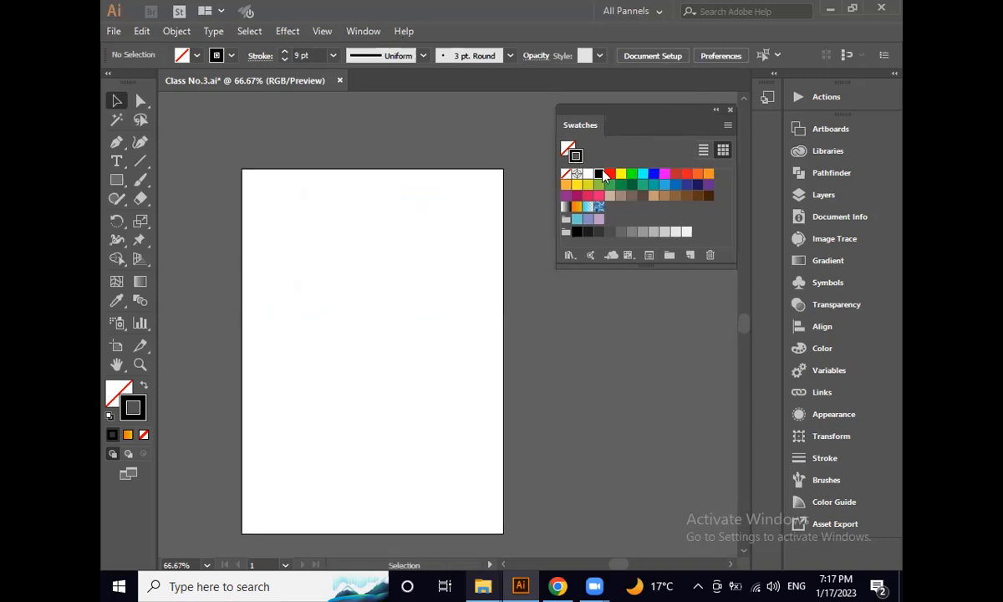
- Draw an open nine-anchor straight-line zigzag path with the Pen tool, running from the artboard's upper left to the lower right and back inward
scroll(322, 315, up, 1)
drag(321, 315, 318, 358)
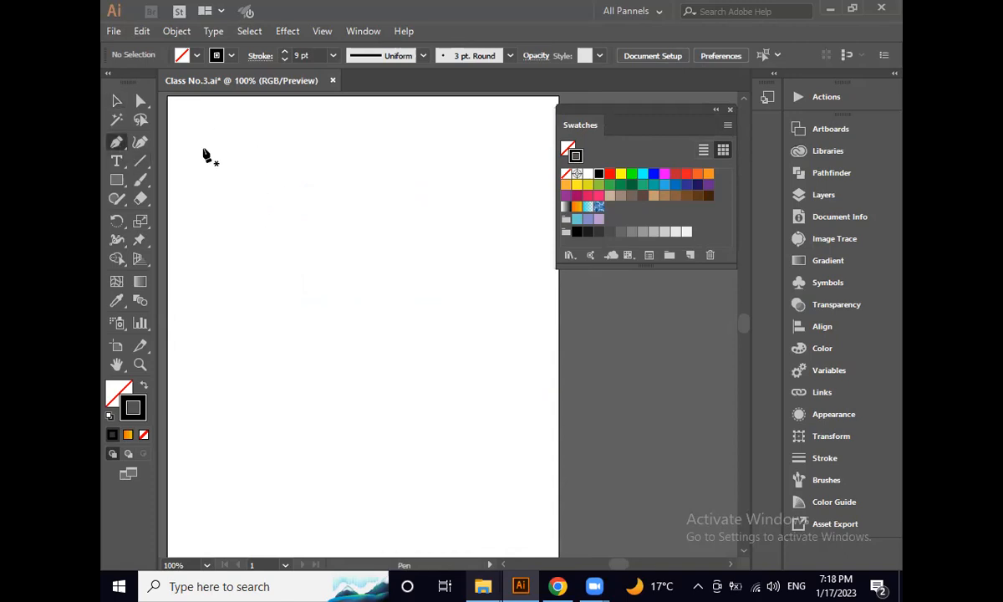
click(268, 179)
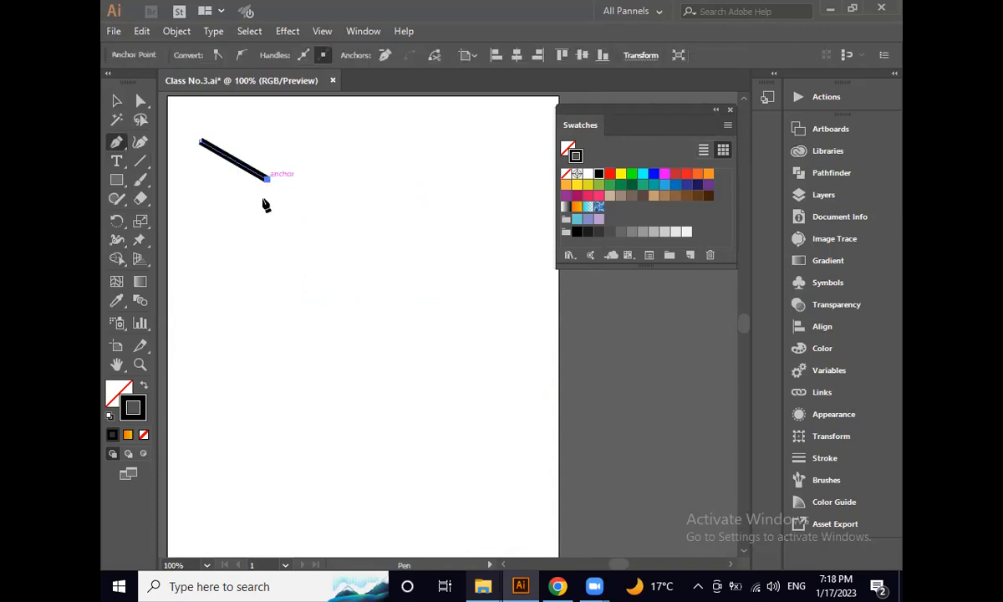
click(255, 245)
click(371, 234)
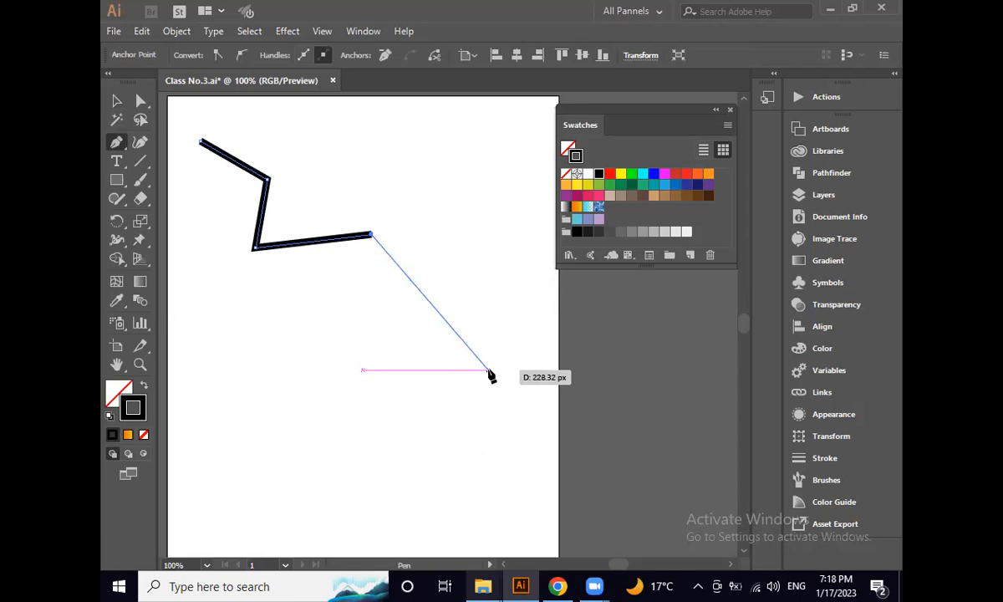
click(490, 370)
click(381, 432)
click(325, 349)
click(308, 430)
click(272, 349)
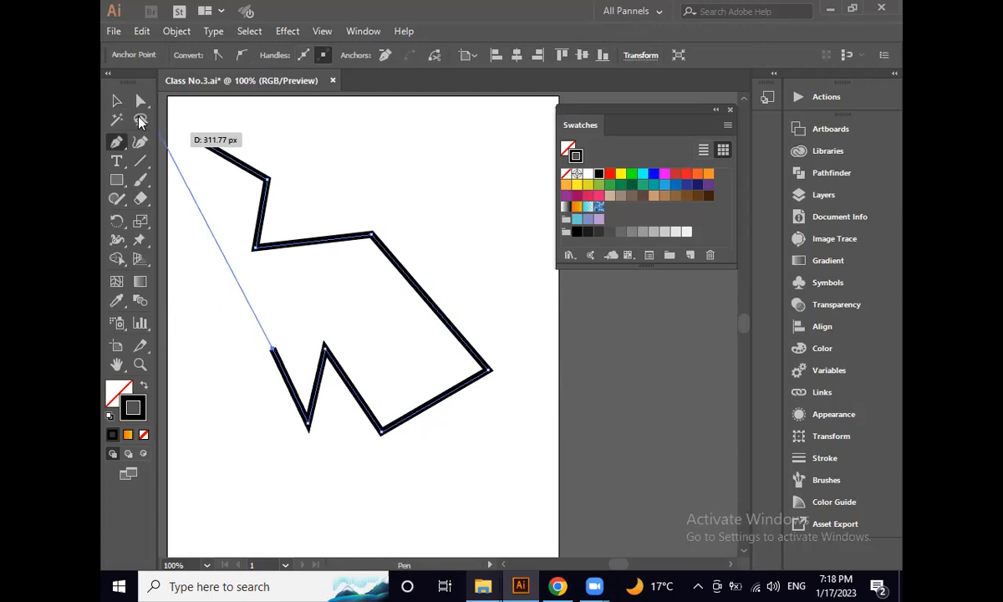
- Delete the open nine-anchor zigzag path from the artboard
key(v)
drag(278, 167, 374, 352)
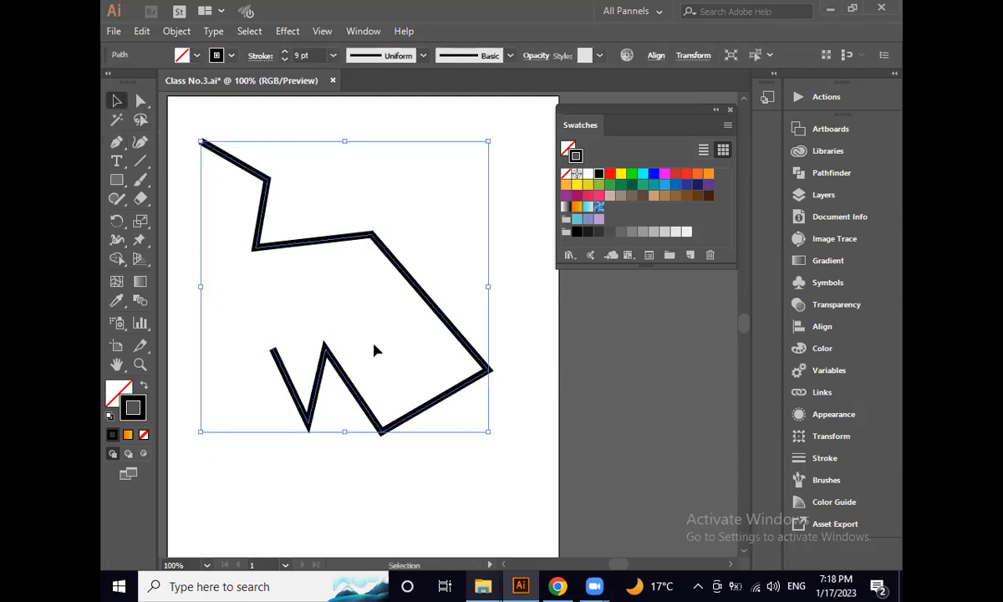
key(Delete)
- Draw a Pen tool curve in the artboard's upper left and close the path at its first anchor, keeping the end anchor's outgoing handle
scroll(340, 298, down, 1)
scroll(334, 290, up, 1)
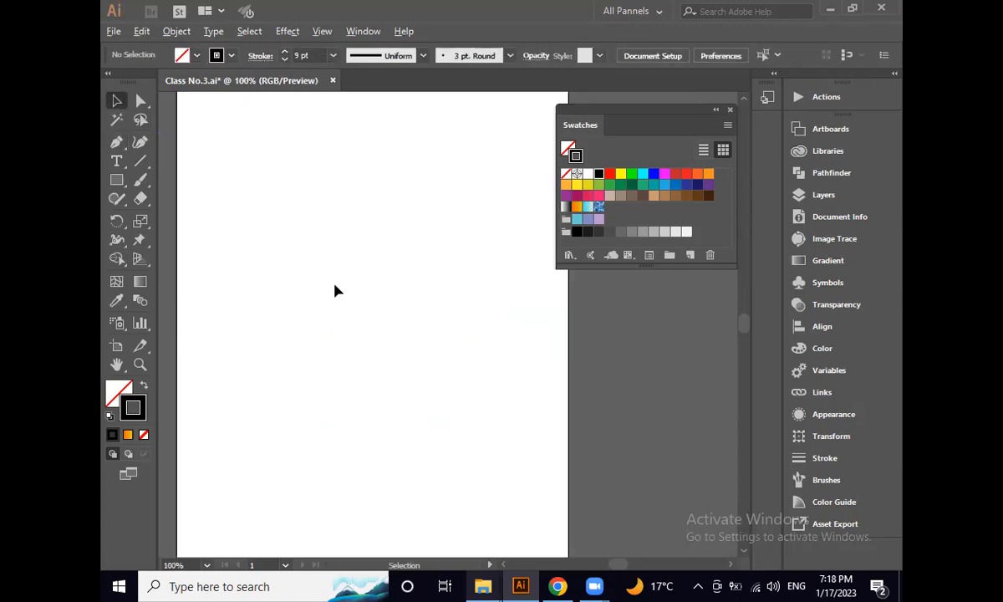
click(215, 147)
mouse_move(365, 219)
mouse_down()
mouse_move(389, 330)
mouse_move(463, 179)
mouse_move(425, 317)
mouse_move(423, 372)
mouse_move(412, 371)
mouse_up()
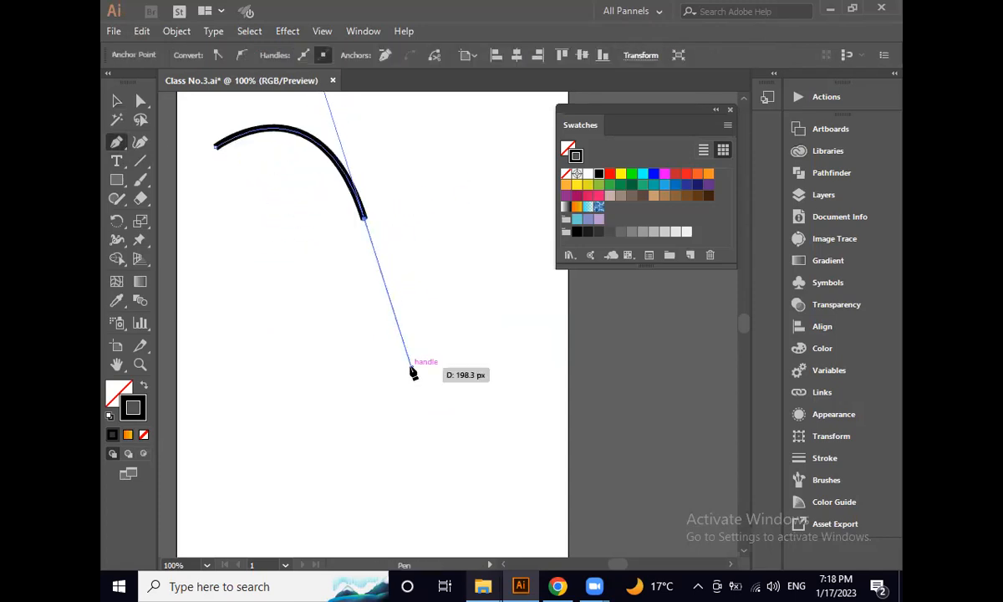
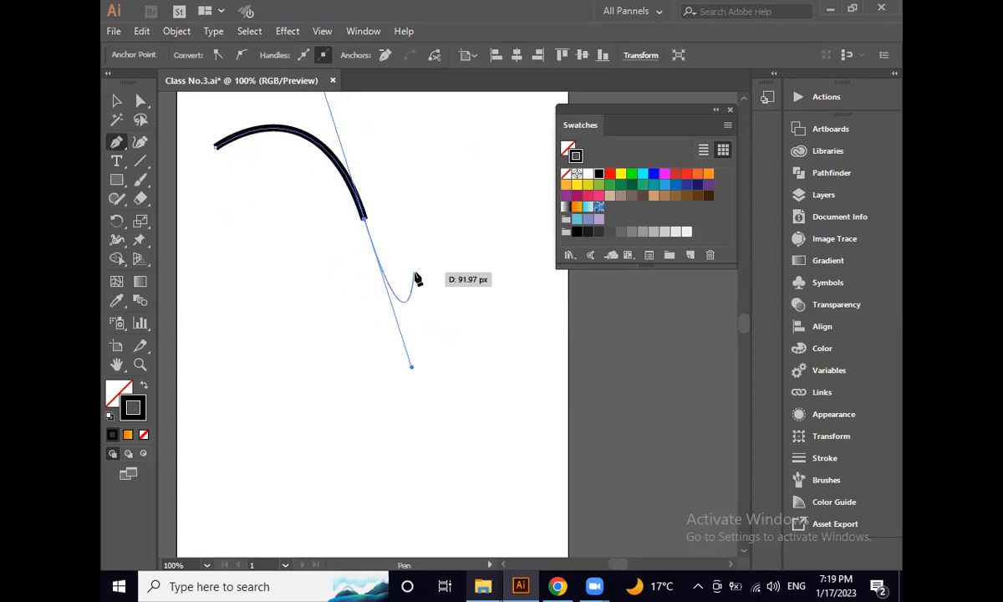
click(215, 147)
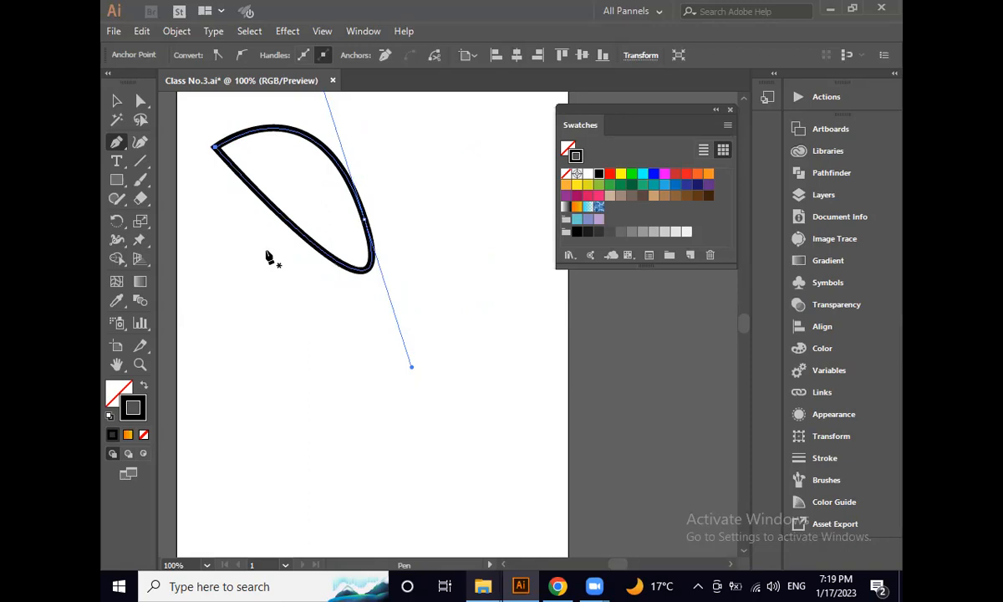
- Move the closed leaf-like shape down and right on the artboard, and delete it
click(116, 101)
drag(319, 235, 350, 290)
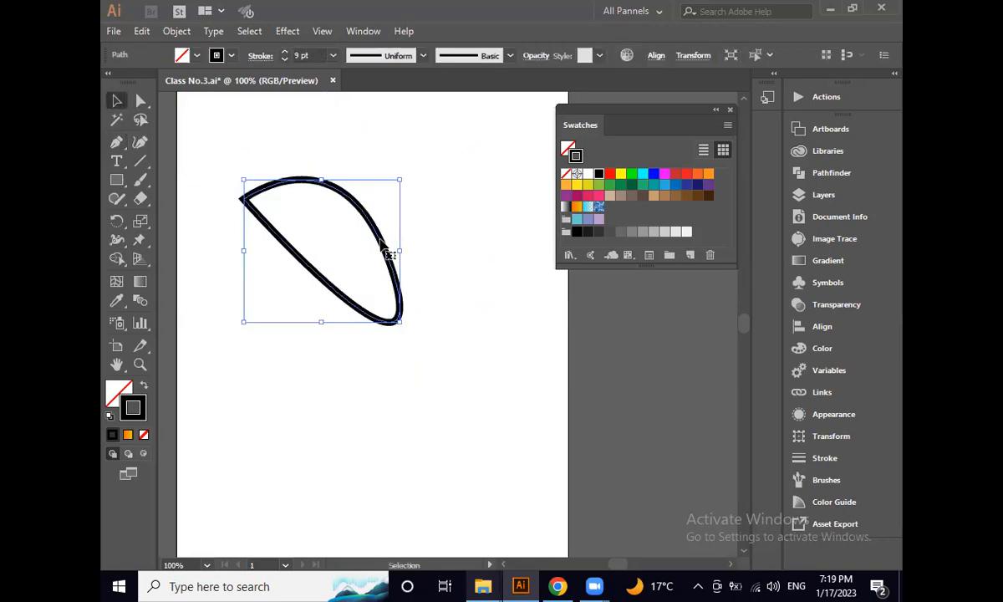
click(377, 163)
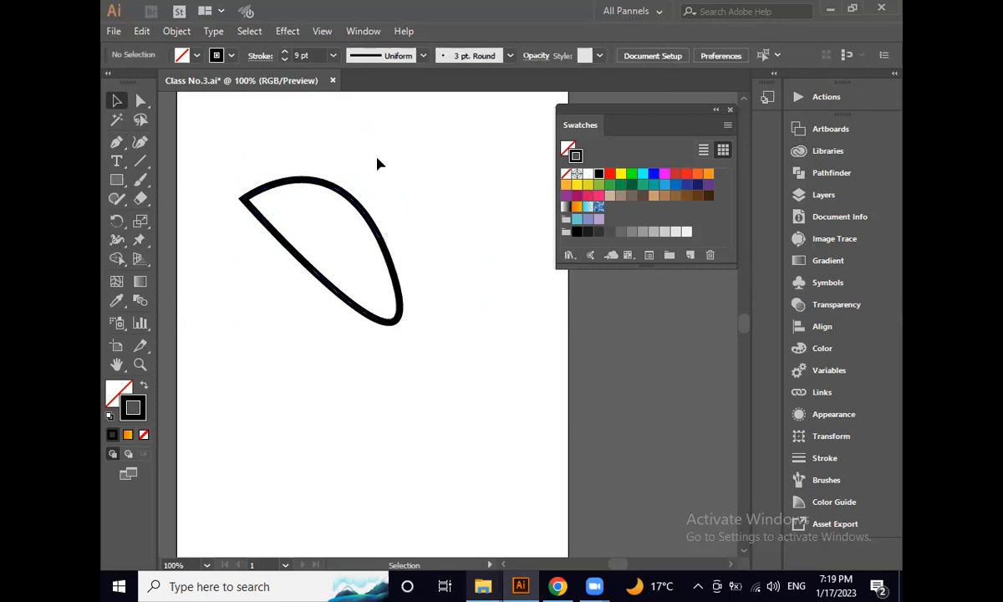
drag(323, 131, 366, 284)
key(Delete)
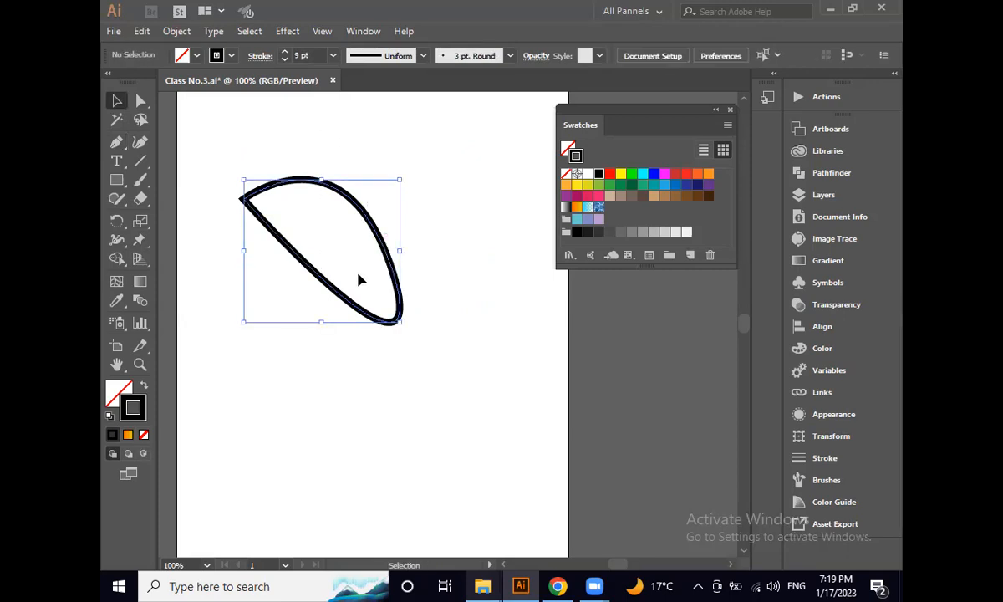
- Draw a two-anchor Pen tool curve arching down and right from the artboard's upper left, with long direction handles at the end anchor
click(118, 142)
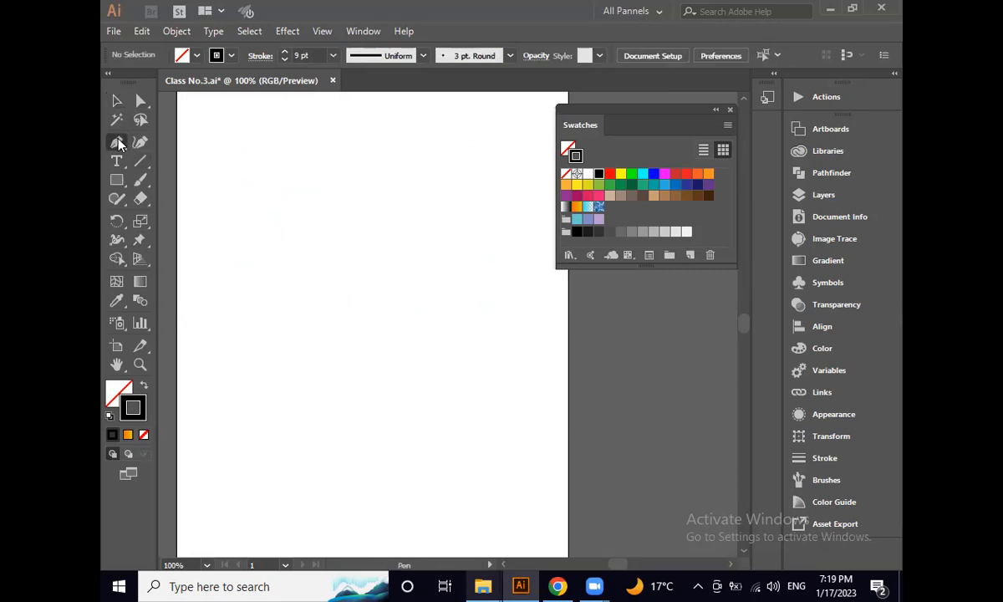
click(217, 148)
drag(354, 211, 403, 332)
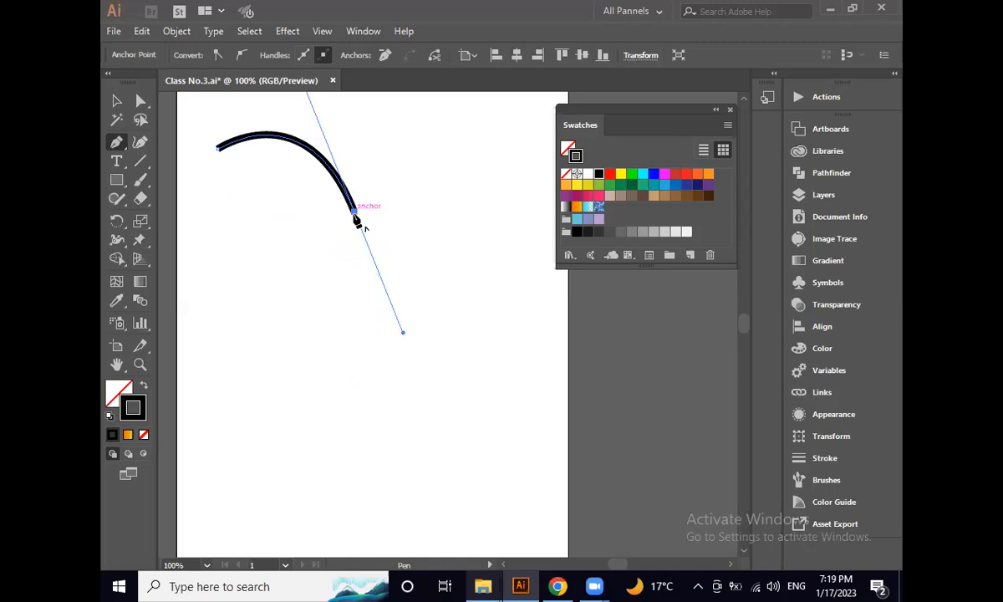
- Remove the end anchor's outgoing direction handle and close the path with a straight segment back to the first anchor
drag(356, 218, 326, 349)
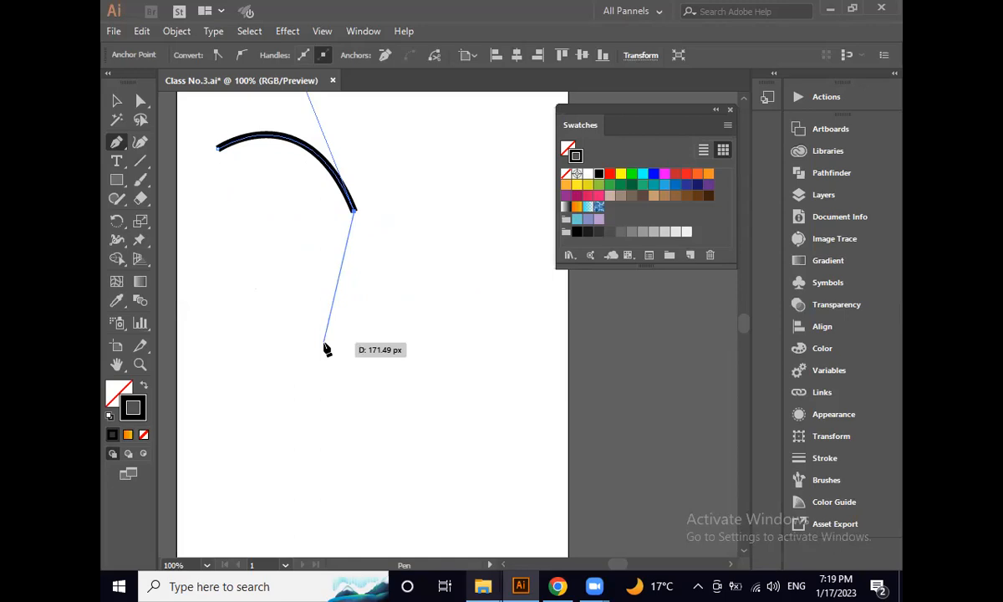
drag(326, 349, 221, 157)
click(218, 150)
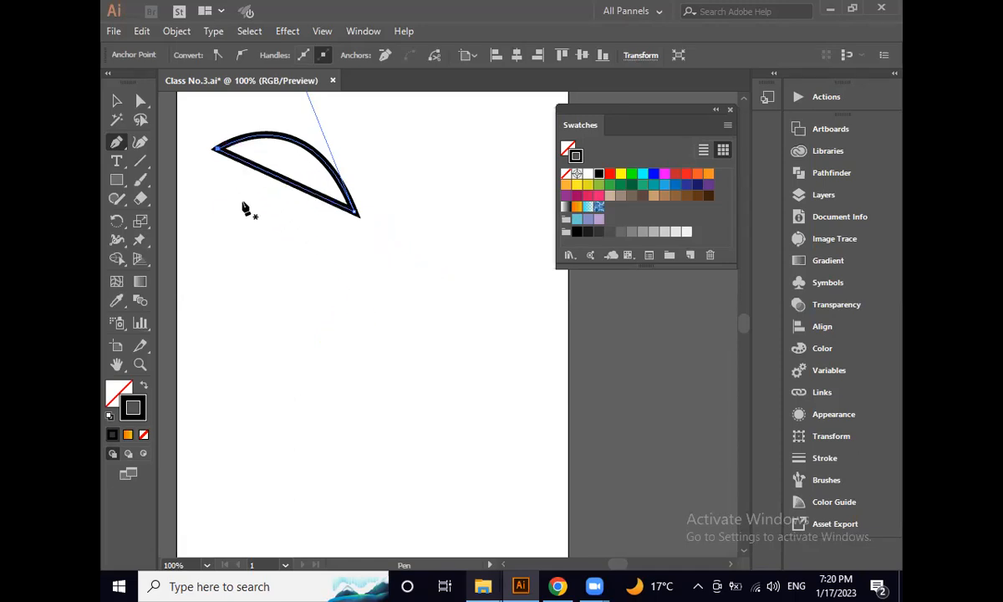
- Move the closed half-moon shape down and right towards the artboard's middle, and deselect it
click(326, 270)
drag(332, 206, 422, 276)
click(412, 371)
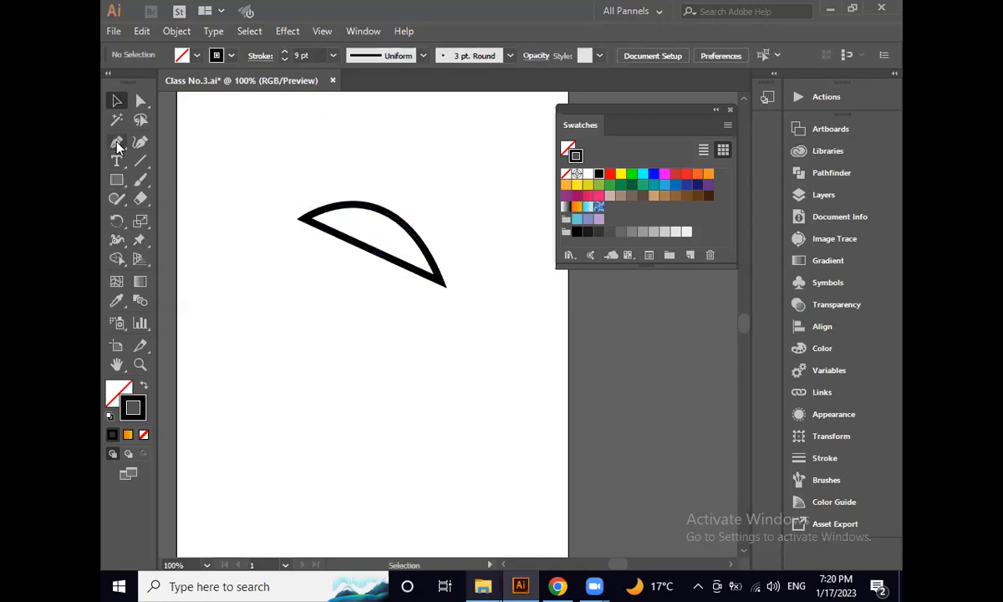
- Draw a two-anchor Pen tool curve below the half-moon and close it without removing the end anchor's outgoing direction handle
click(116, 142)
click(280, 276)
drag(425, 357, 487, 498)
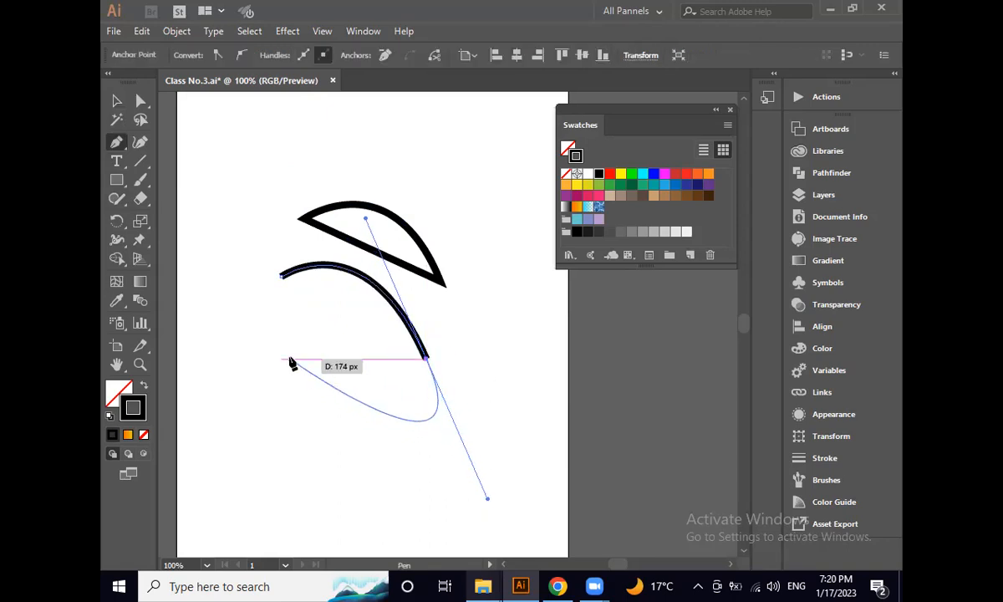
click(280, 275)
- Select both closed shapes on the artboard together and delete them
click(117, 101)
click(429, 320)
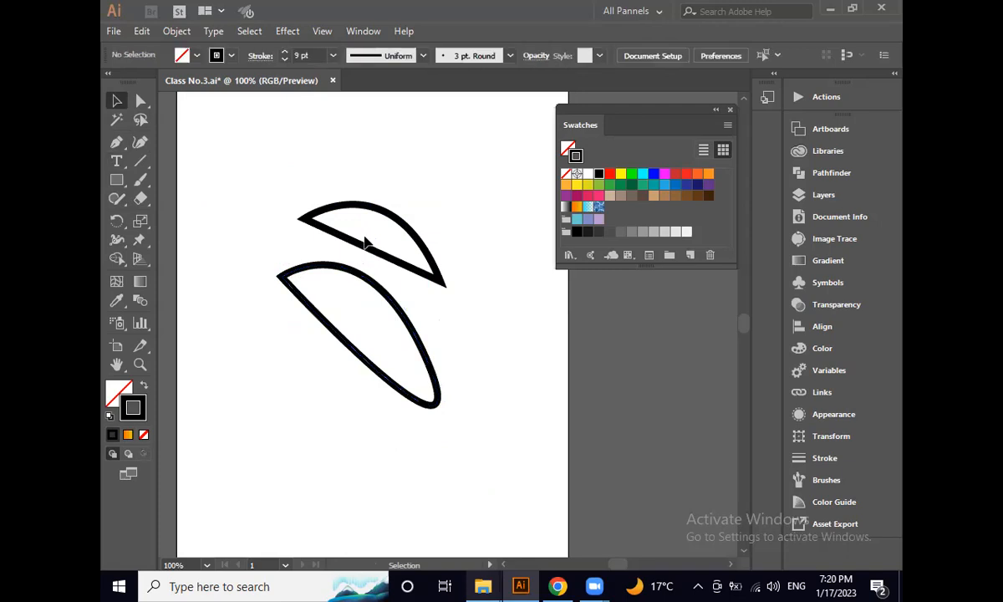
drag(425, 345, 374, 229)
key(Delete)
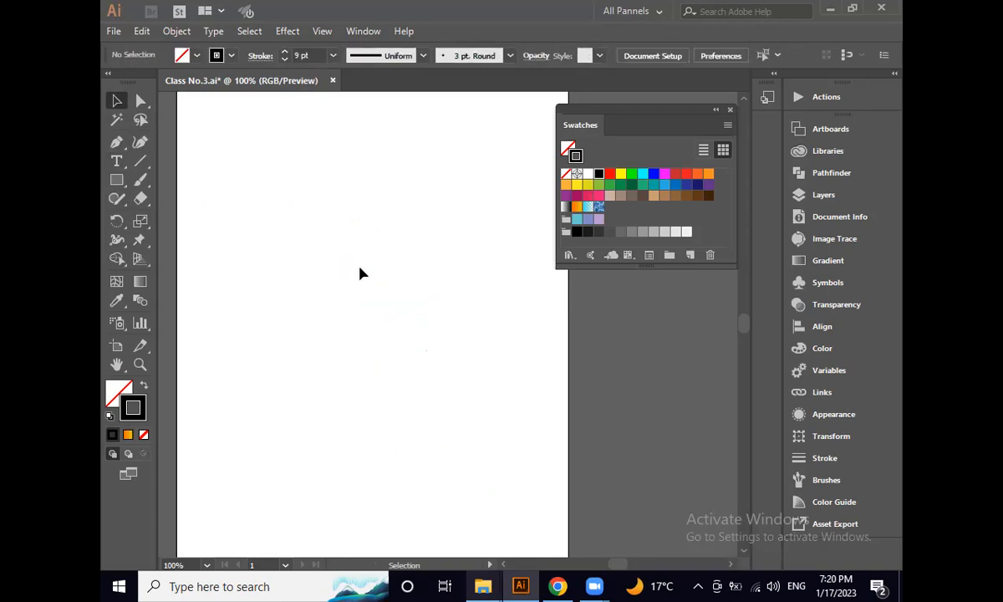
- Start a wavy Pen tool path from the artboard's upper left down to its middle, removing each curved anchor's outgoing direction handle
key(ctrl+minus)
drag(316, 286, 294, 271)
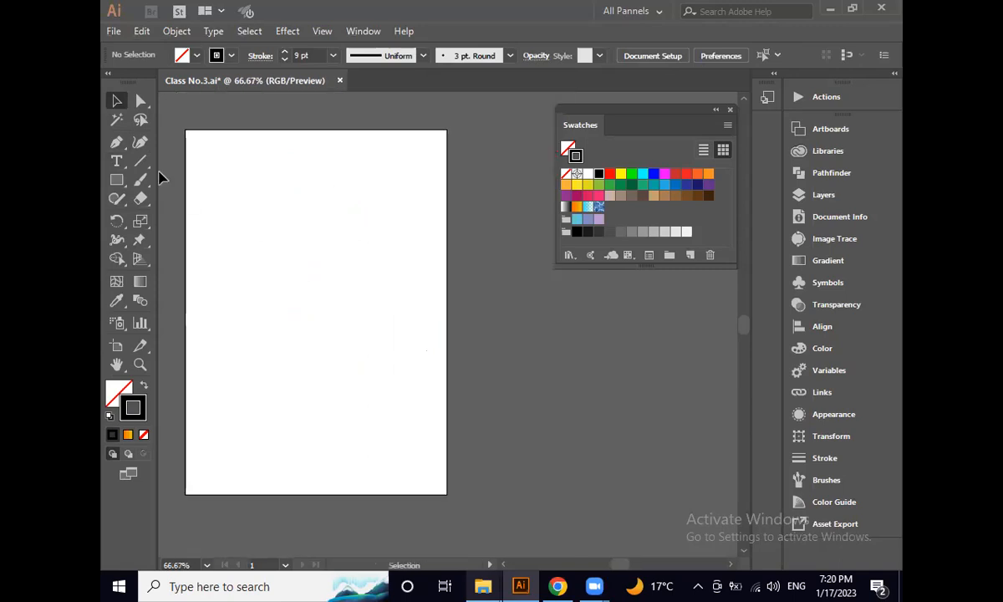
click(118, 144)
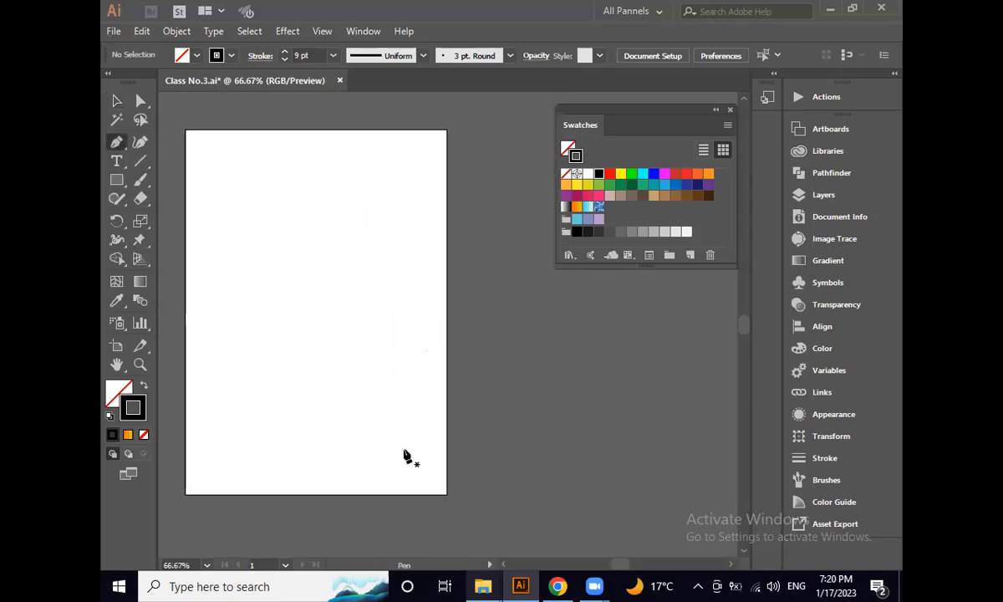
click(195, 141)
drag(250, 202, 245, 223)
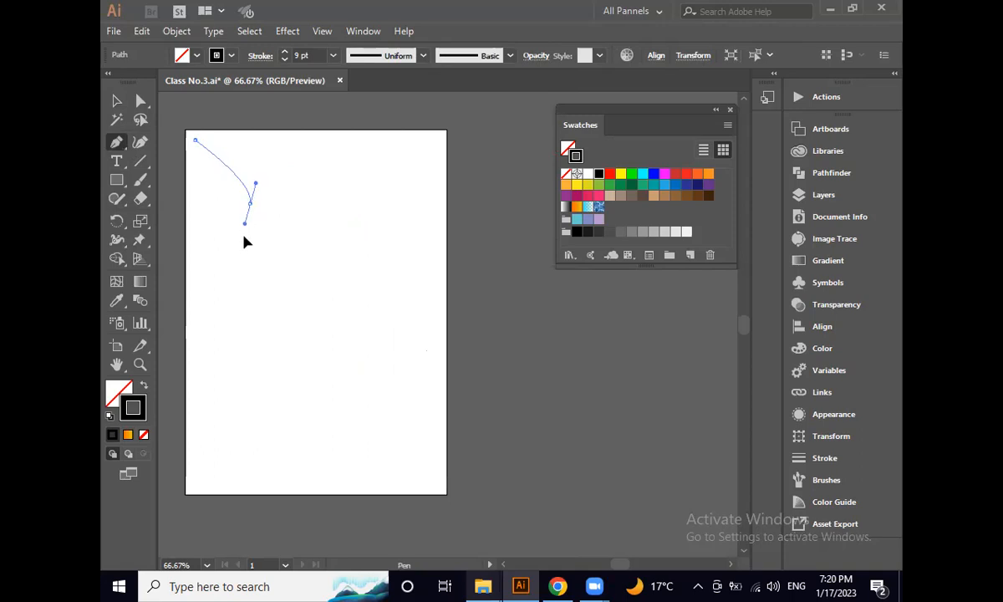
drag(253, 298, 251, 288)
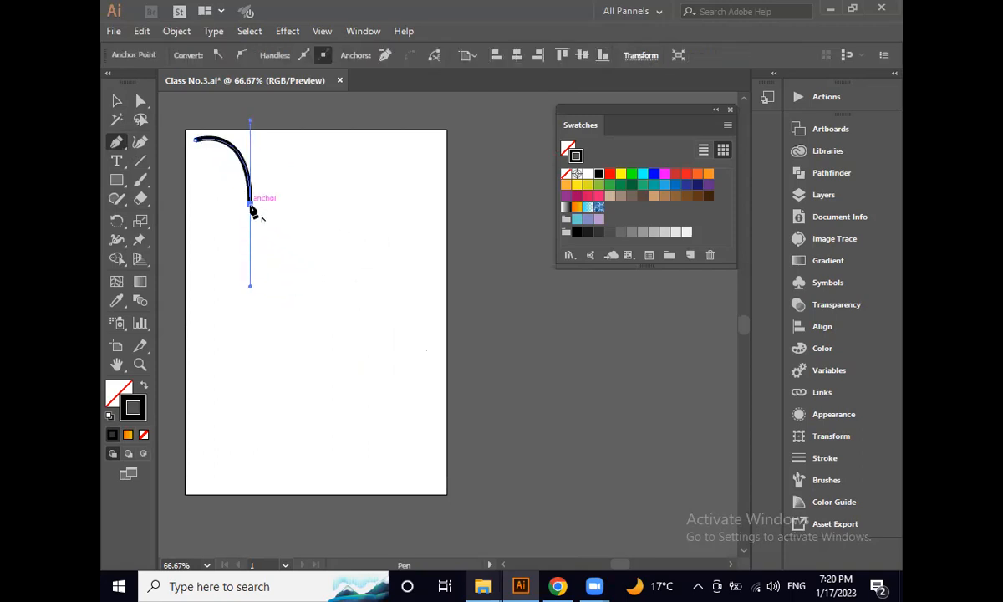
drag(250, 204, 289, 263)
drag(346, 283, 347, 283)
click(286, 261)
drag(297, 311, 293, 322)
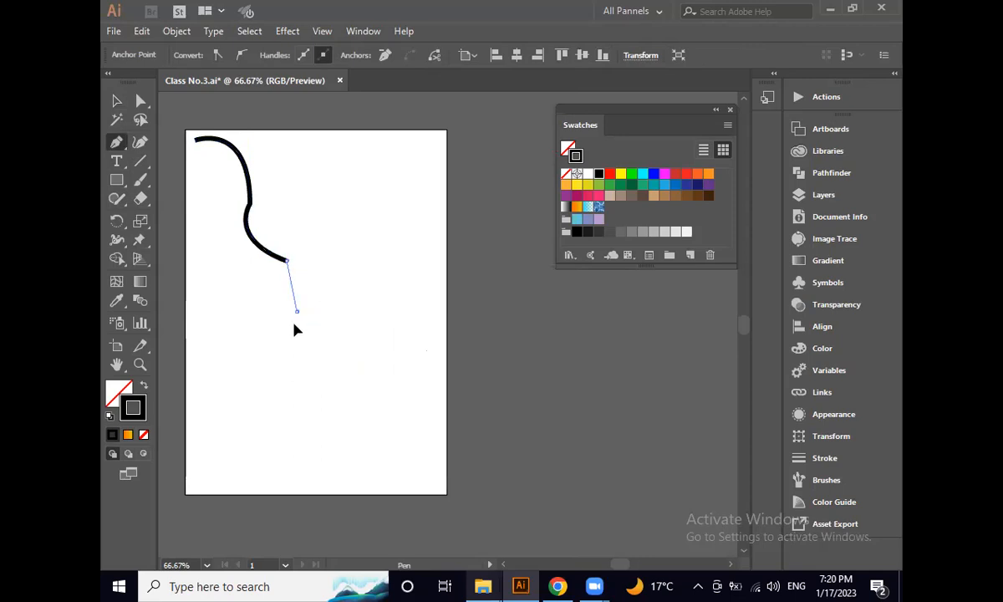
mouse_move(273, 358)
mouse_down()
mouse_move(393, 346)
mouse_move(402, 374)
mouse_up()
click(297, 312)
- Continue the wavy path right and then back left across the artboard's lower half, removing the outgoing handles at the corner anchors
click(335, 353)
drag(408, 417, 408, 416)
click(401, 359)
drag(347, 405, 371, 455)
click(349, 406)
drag(276, 414, 270, 461)
click(277, 413)
- Run scalloped segments up the artboard's left side, close the wavy path at its first anchor, and deselect it
drag(232, 359, 243, 305)
click(231, 358)
drag(226, 299, 194, 291)
click(226, 298)
drag(219, 250, 191, 239)
click(219, 249)
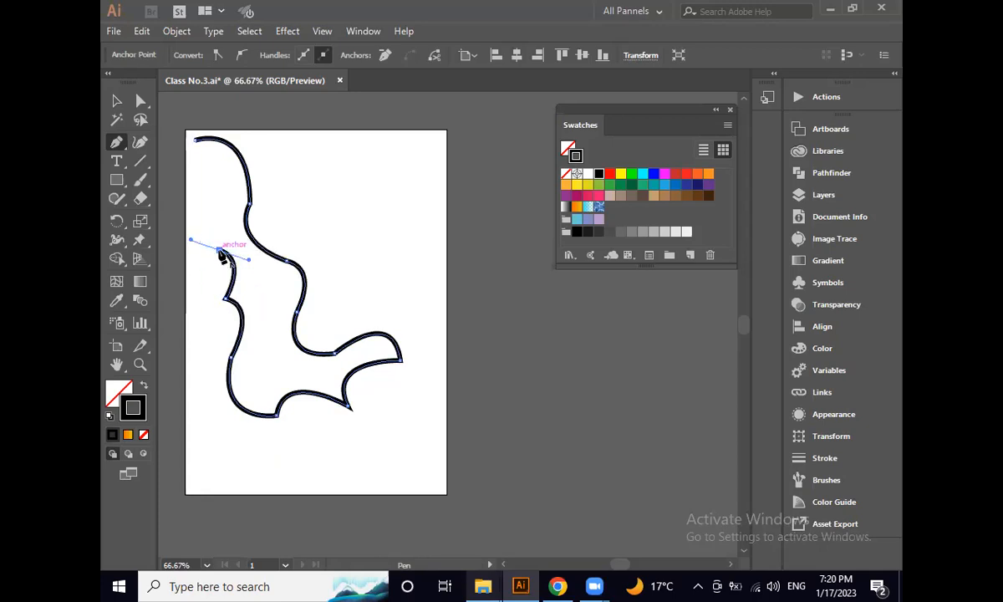
drag(219, 189, 195, 157)
click(219, 189)
click(211, 163)
click(195, 147)
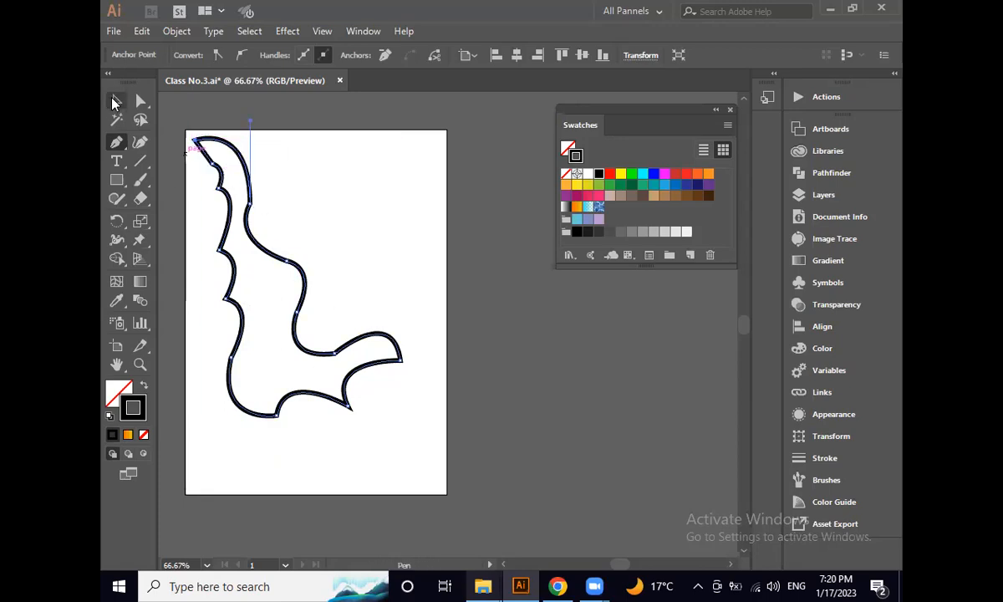
click(115, 101)
click(395, 246)
- Move the closed wavy shape off the artboard to the empty area on its right
key(ctrl+minus)
drag(387, 261, 315, 229)
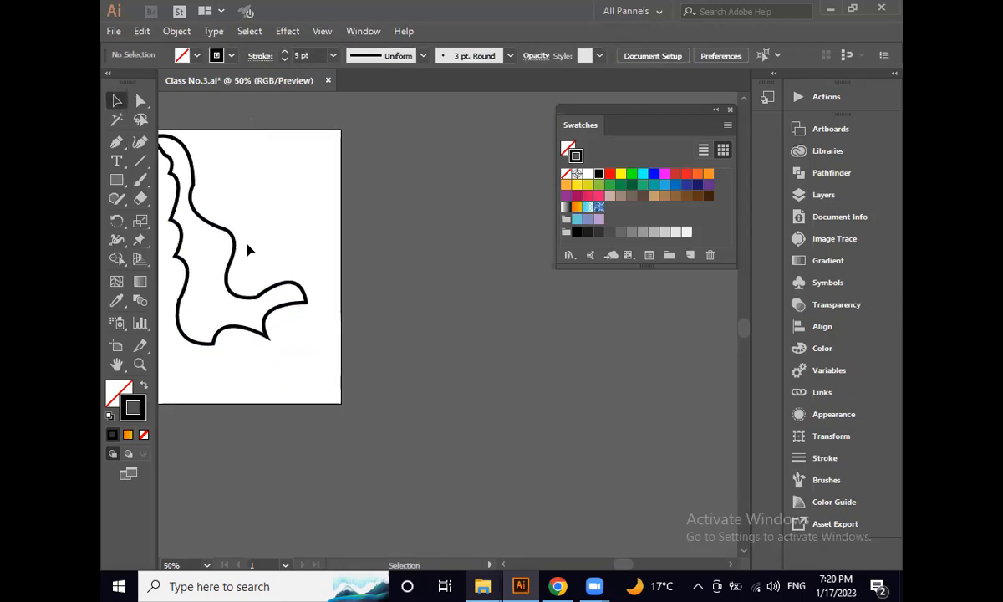
drag(242, 247, 454, 387)
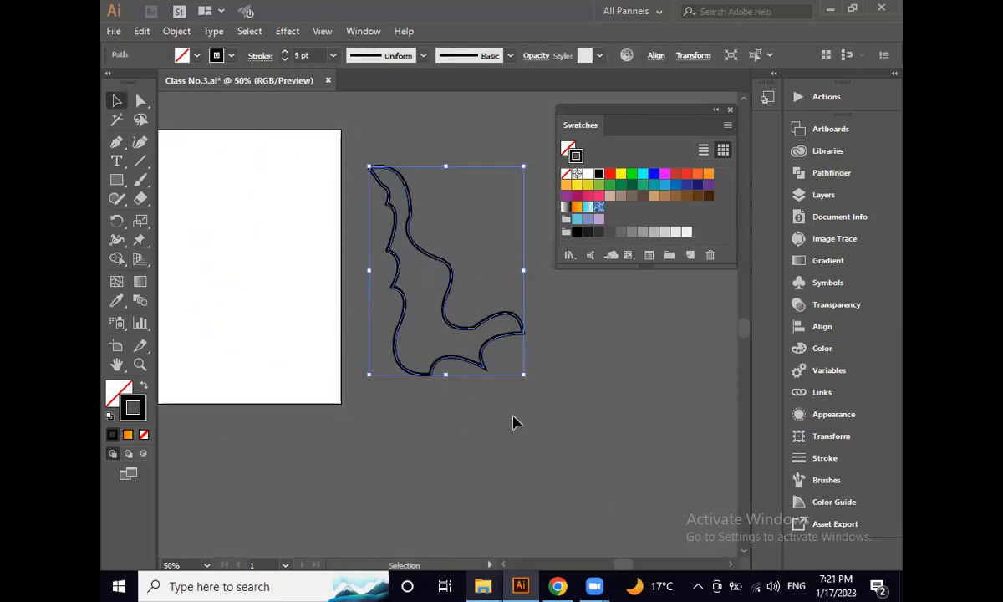
key(ctrl+minus)
click(435, 436)
- Move the wavy shape back onto the artboard and deselect it
drag(483, 337, 359, 329)
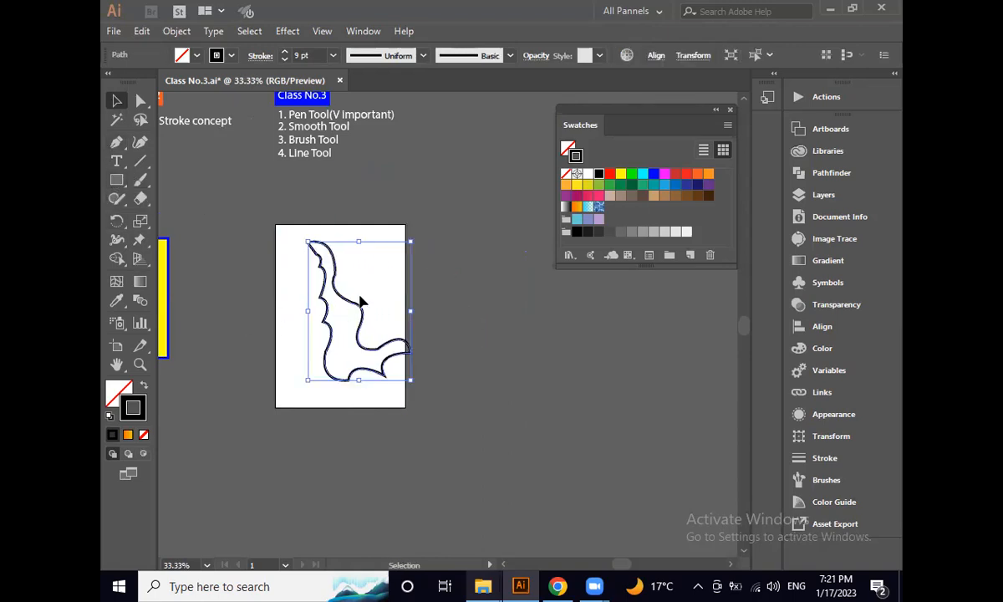
click(479, 302)
key(ctrl+plus)
key(ctrl+plus)
drag(405, 309, 388, 306)
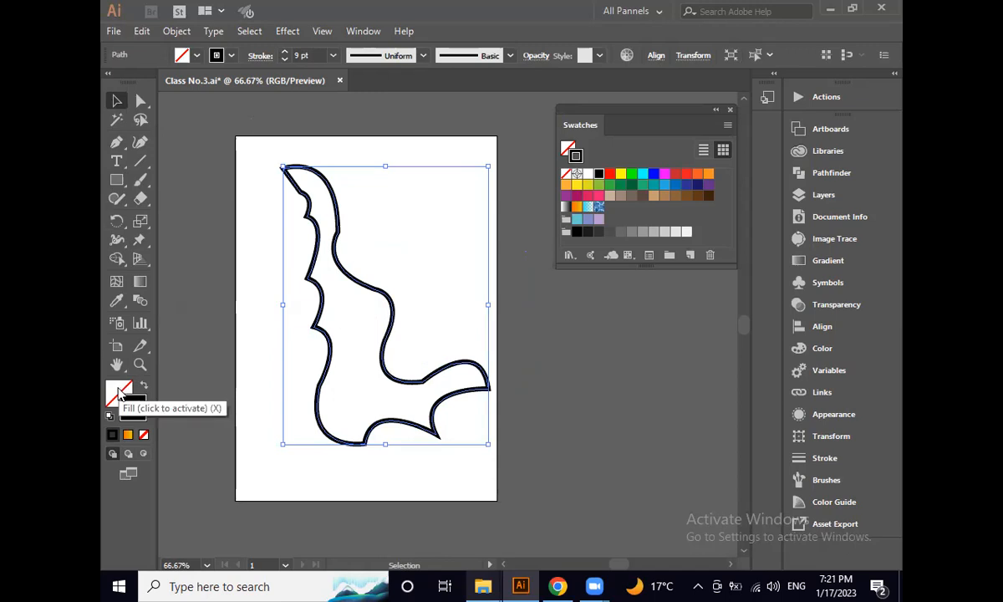
click(268, 384)
- Place the wavy outline shape outside the artboard's right edge and deselect it
key(ctrl+minus)
key(ctrl+minus)
drag(359, 290, 449, 346)
click(378, 323)
scroll(379, 323, up, 1)
- Set the fill color to the RGB Green swatch, and make the stroke color active
click(117, 395)
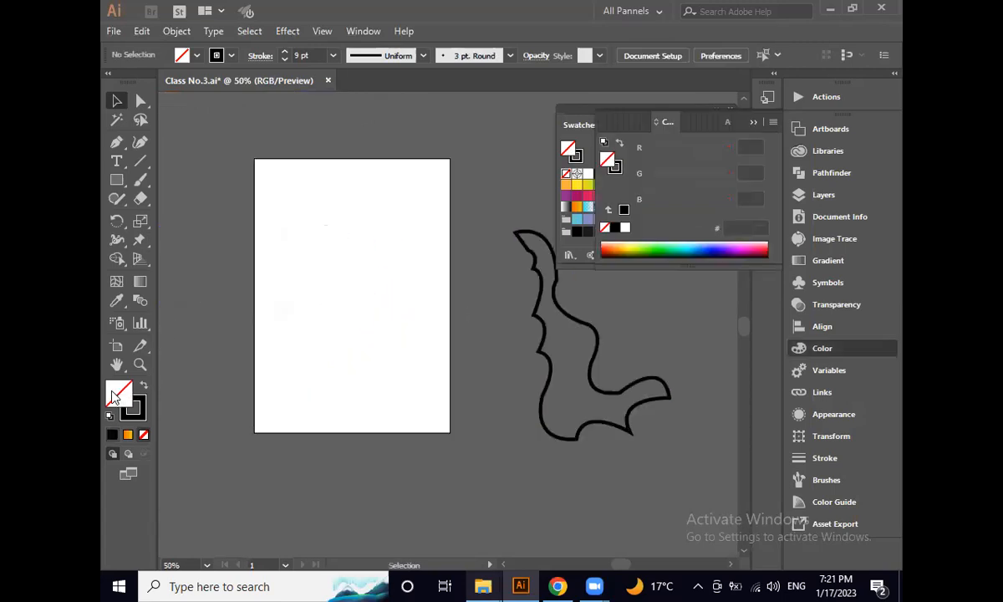
click(752, 122)
click(631, 173)
click(620, 174)
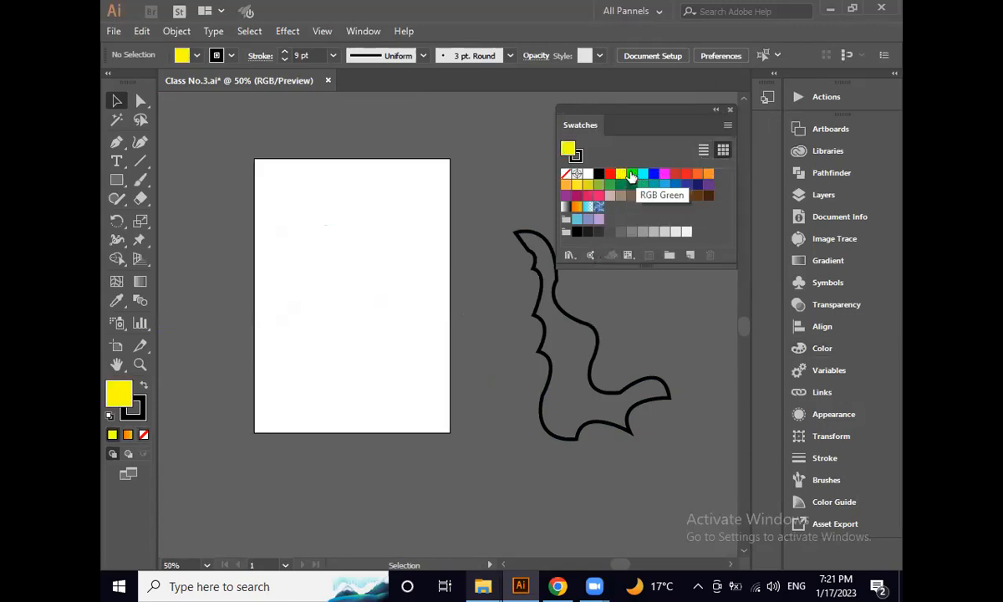
click(631, 175)
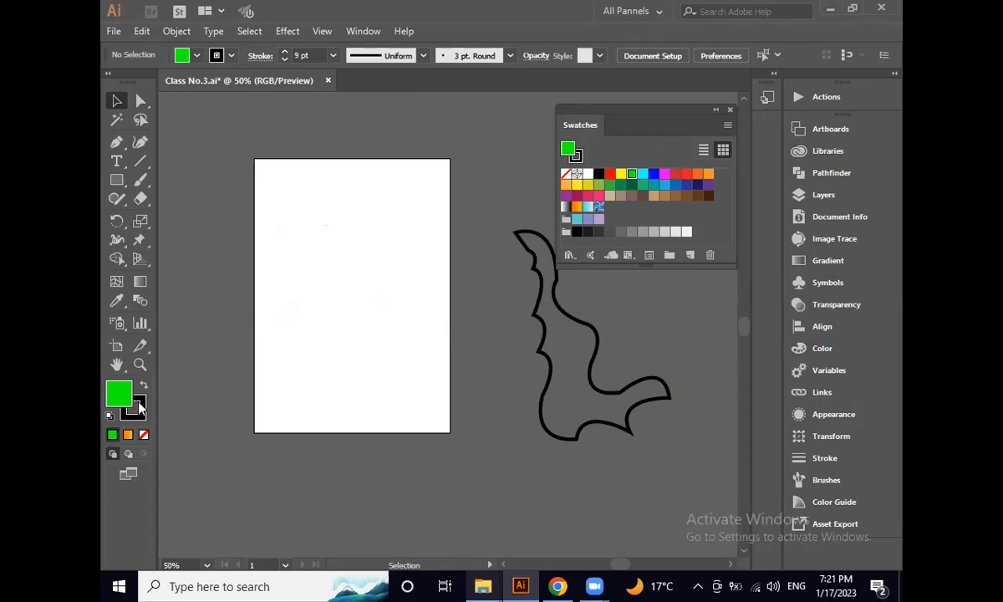
click(138, 400)
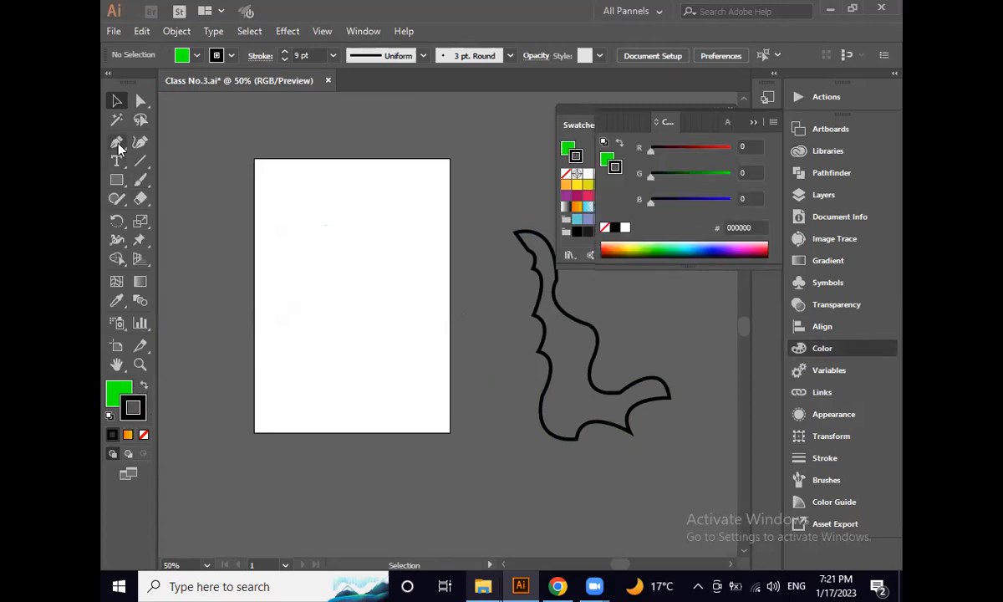
- Draw a green-filled half-moon with the Pen tool near the artboard's top, removing the end anchor's outgoing handle before closing it
click(114, 140)
scroll(284, 218, up, 1)
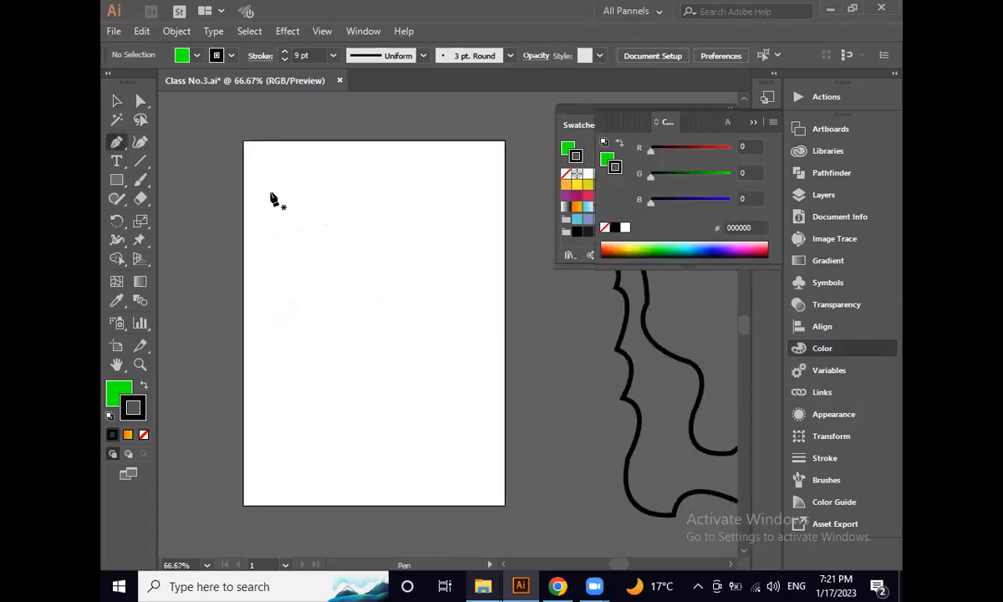
click(269, 188)
drag(380, 227, 396, 329)
drag(380, 228, 282, 206)
click(268, 188)
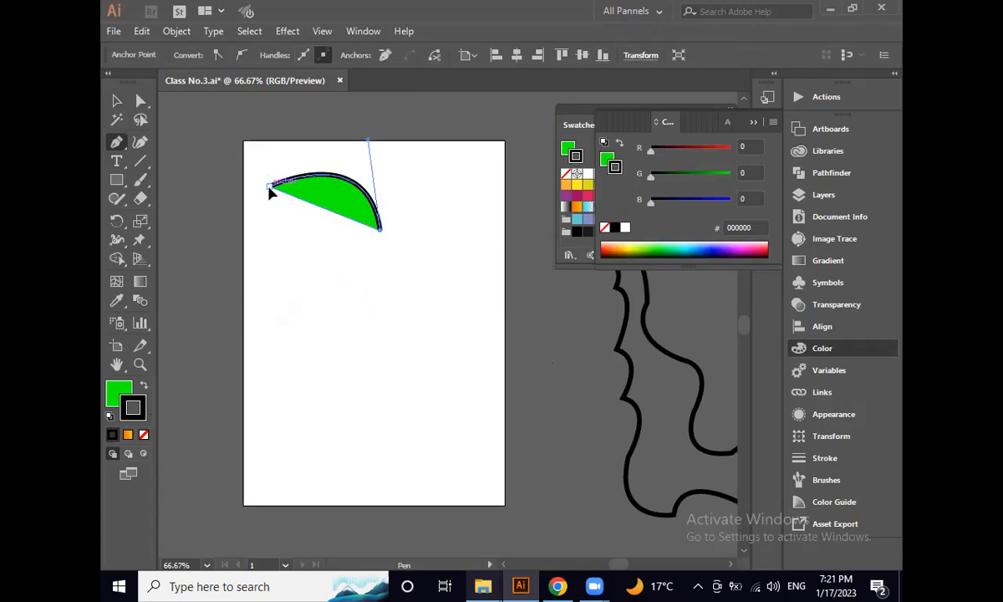
- Select the green half-moon shape and delete it
click(117, 101)
click(279, 222)
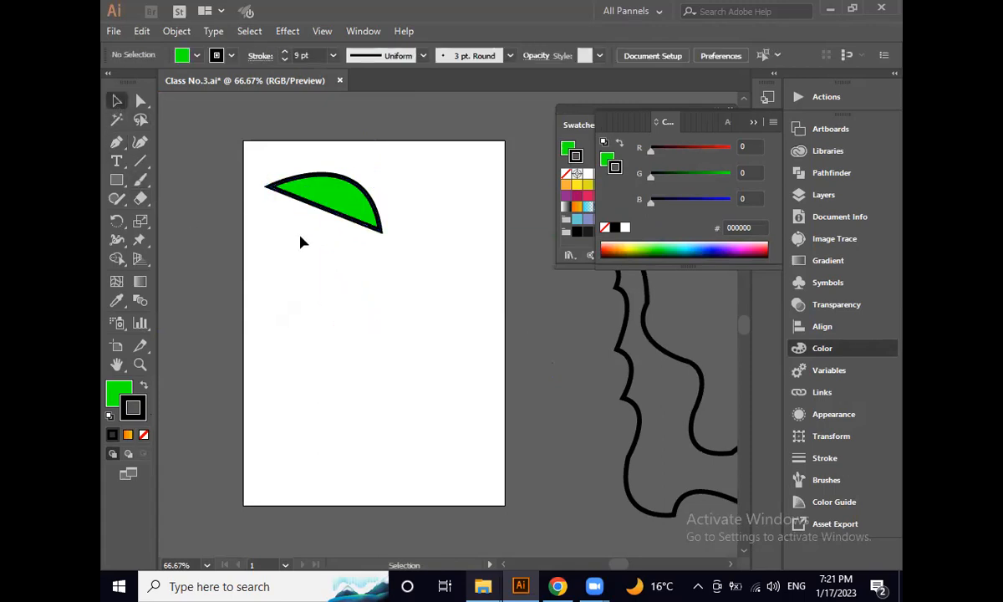
click(322, 193)
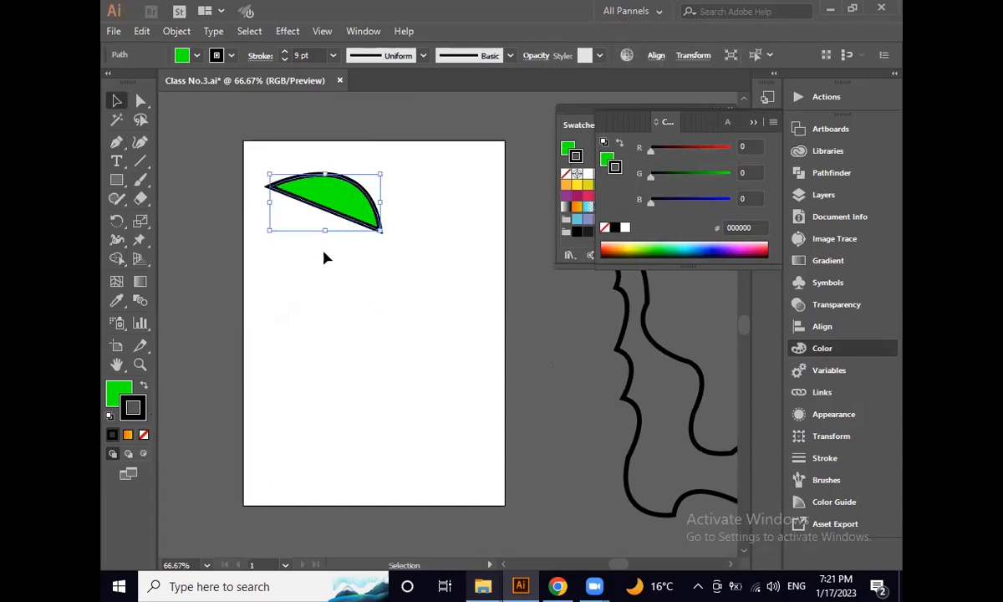
key(Delete)
- Draw an open, self-crossing green-filled Pen tool path of curved segments from the artboard's upper left down and back up to its middle
click(117, 143)
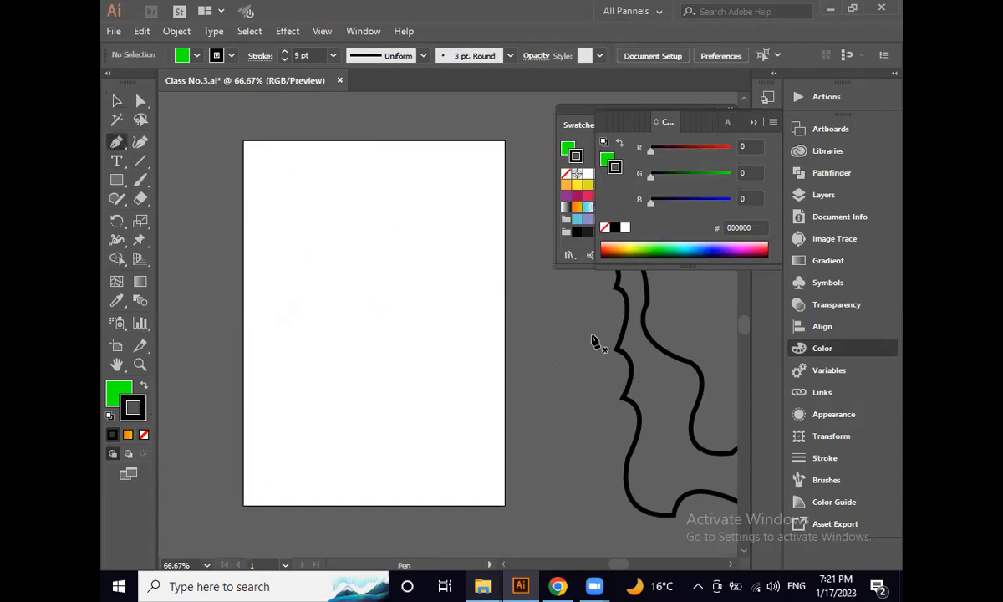
click(264, 162)
drag(333, 243, 498, 365)
click(333, 243)
click(419, 332)
click(444, 365)
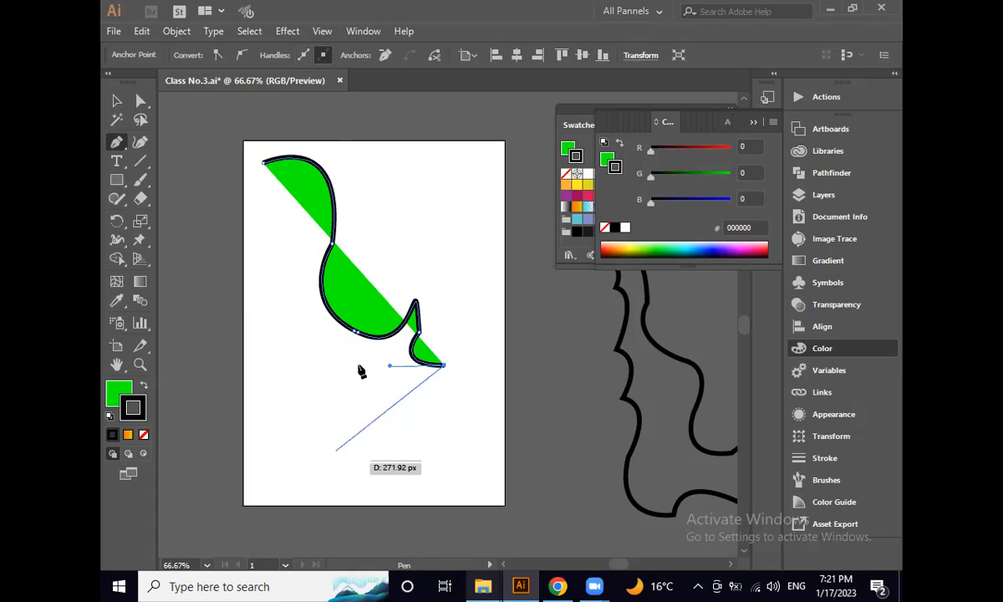
drag(497, 251, 535, 267)
drag(484, 385, 506, 433)
drag(394, 428, 351, 377)
click(394, 427)
drag(418, 266, 390, 216)
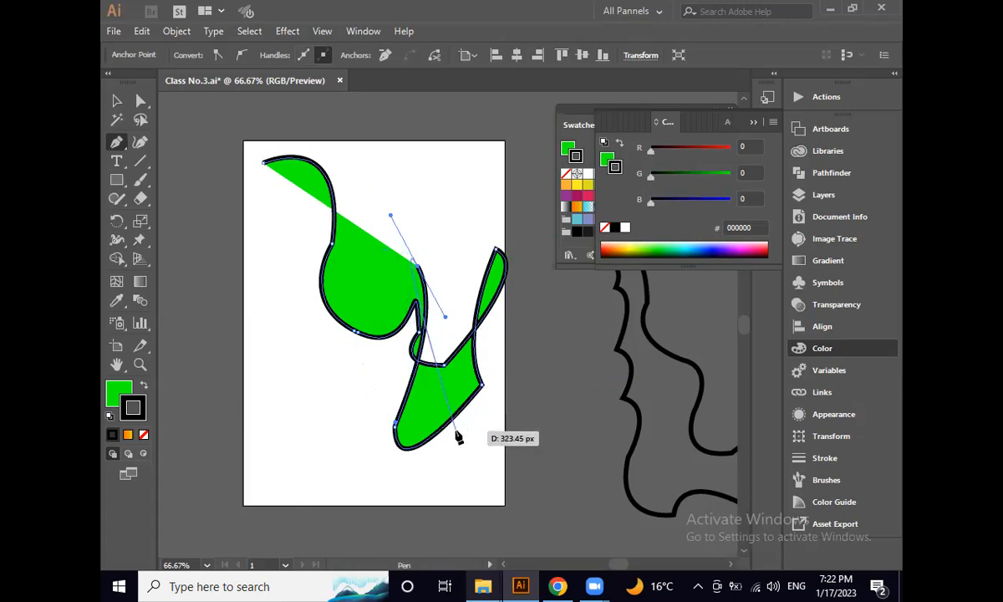
- Select the open green-filled path and delete it
click(117, 101)
drag(401, 209, 443, 347)
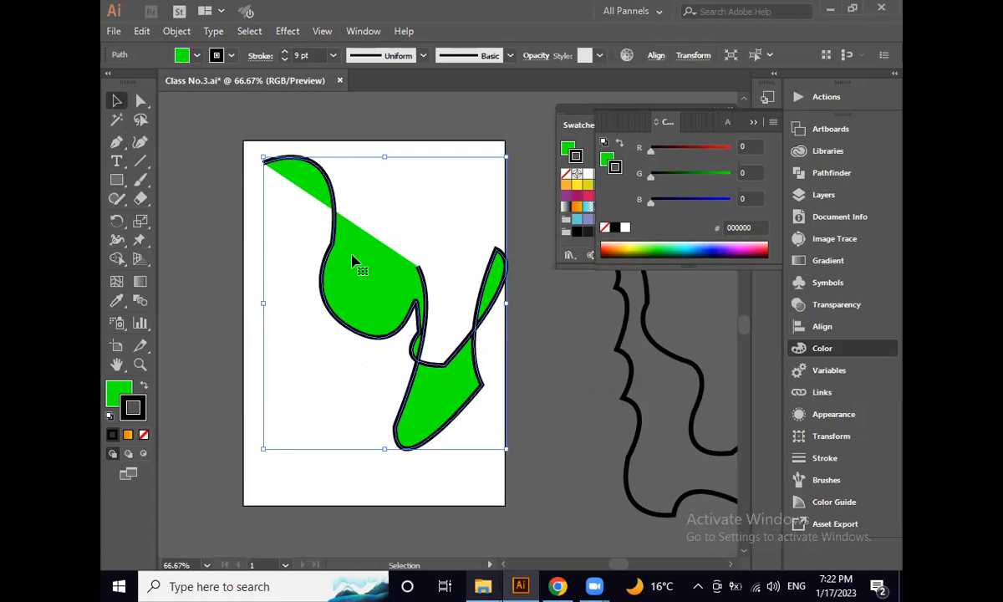
click(378, 227)
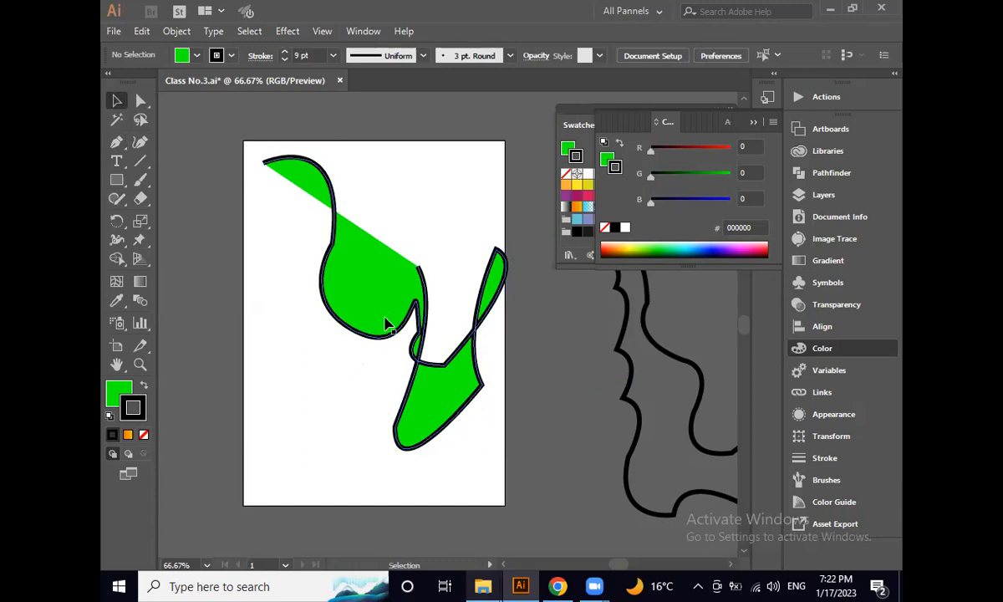
drag(389, 196, 427, 287)
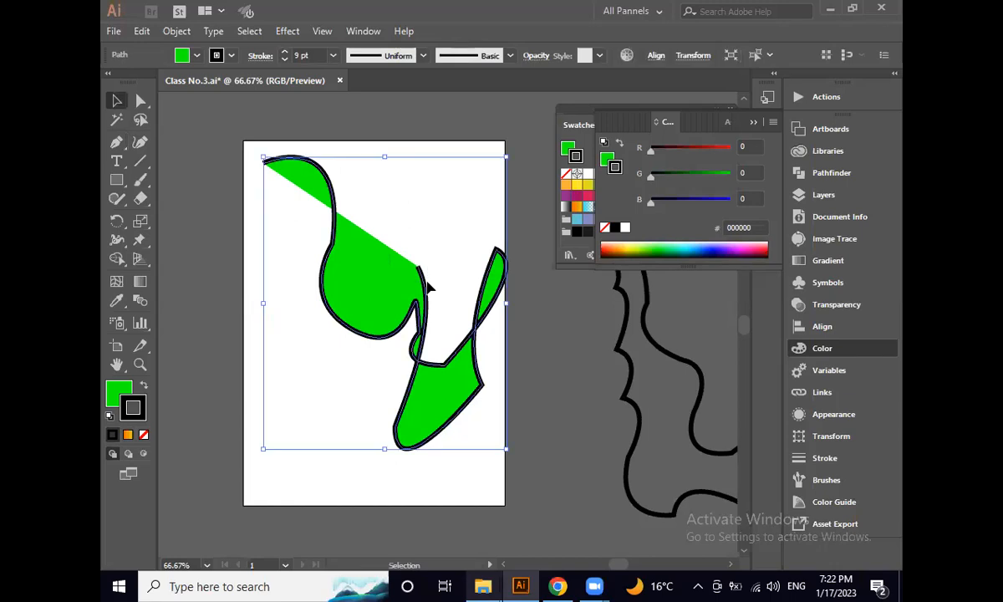
key(Delete)
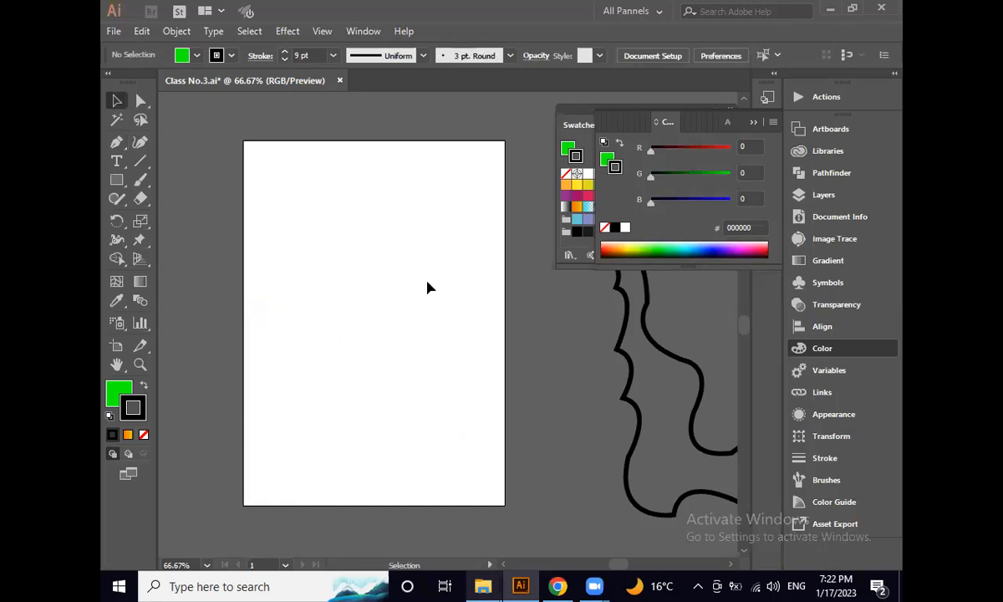
- Set the fill color to None, and make the stroke color active
click(123, 390)
click(144, 435)
click(139, 415)
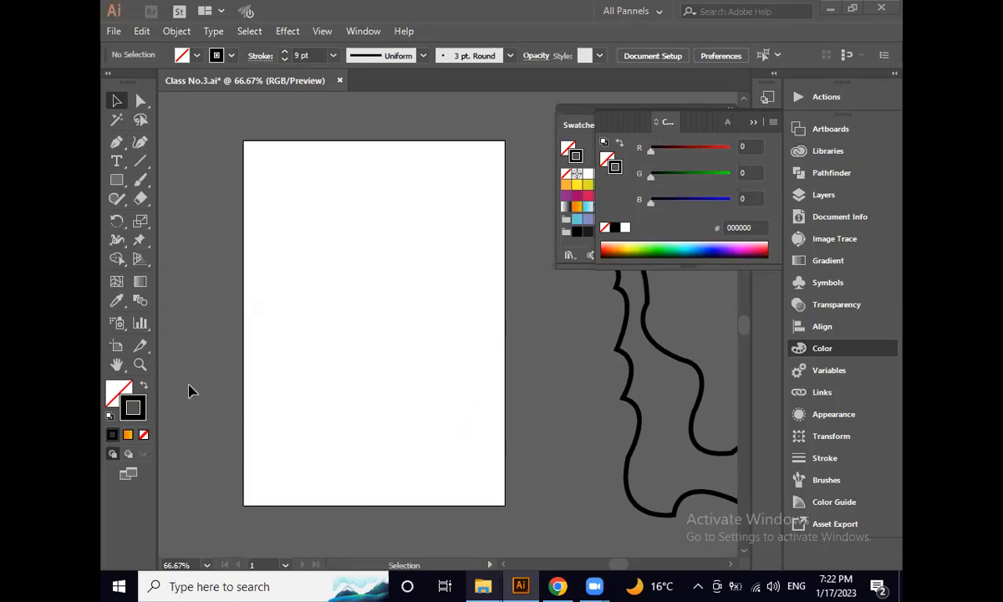
- Set the stroke color to None, and undo the last stroke and fill changes
click(122, 402)
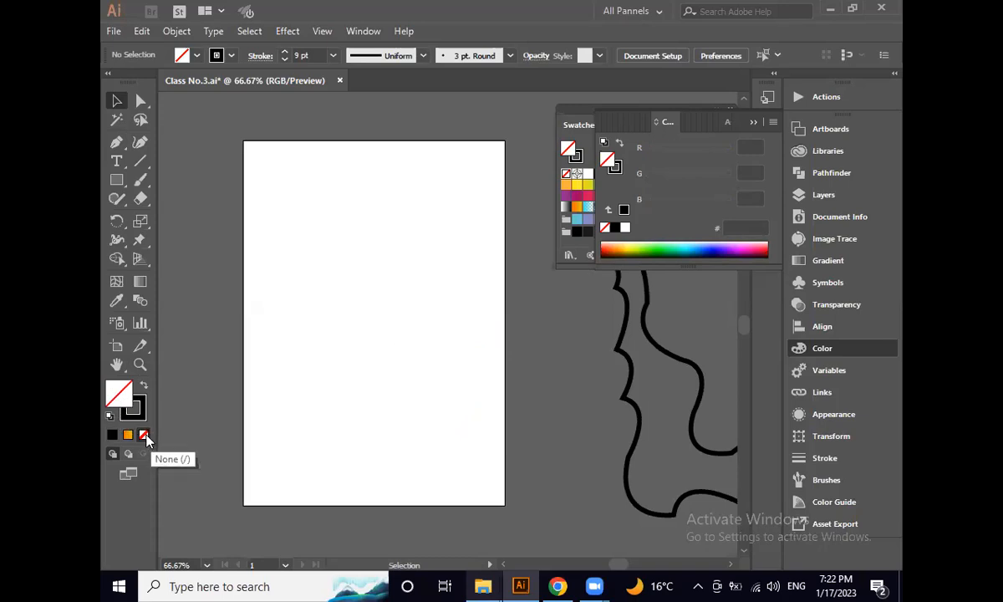
click(134, 408)
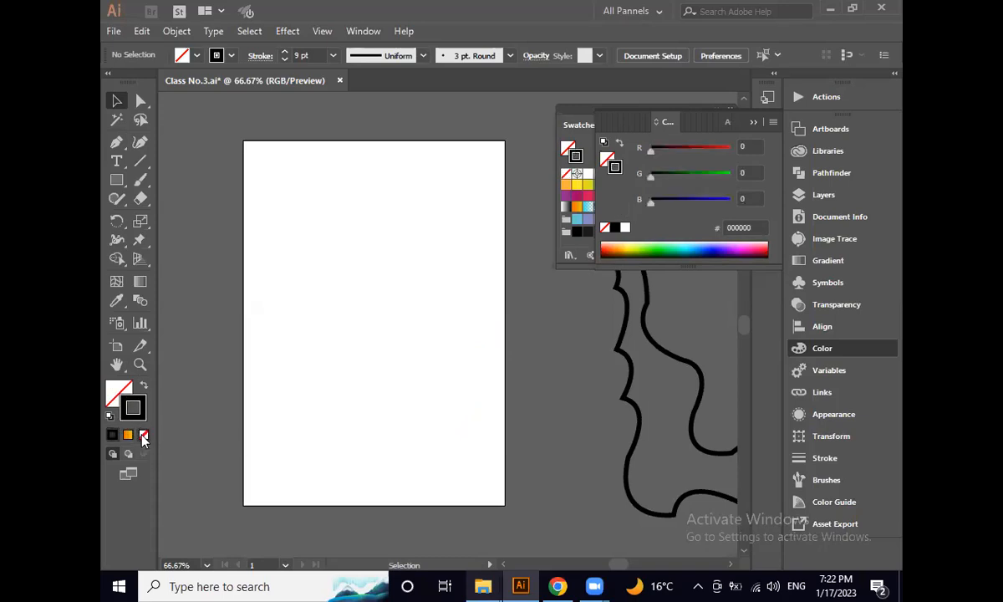
click(143, 435)
key(ctrl+z)
key(ctrl+z)
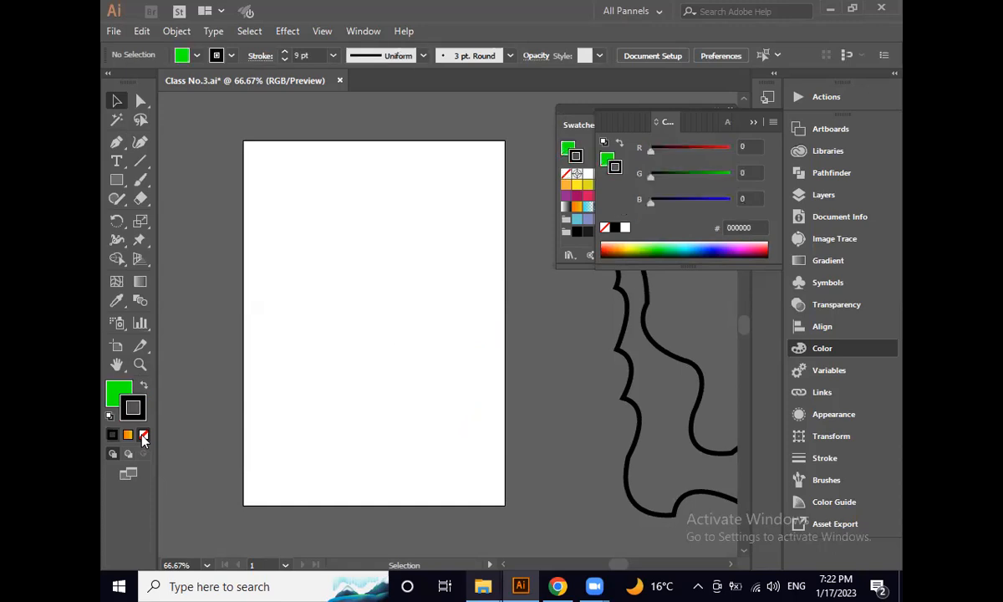
- Make the fill color active and set it to None
click(123, 390)
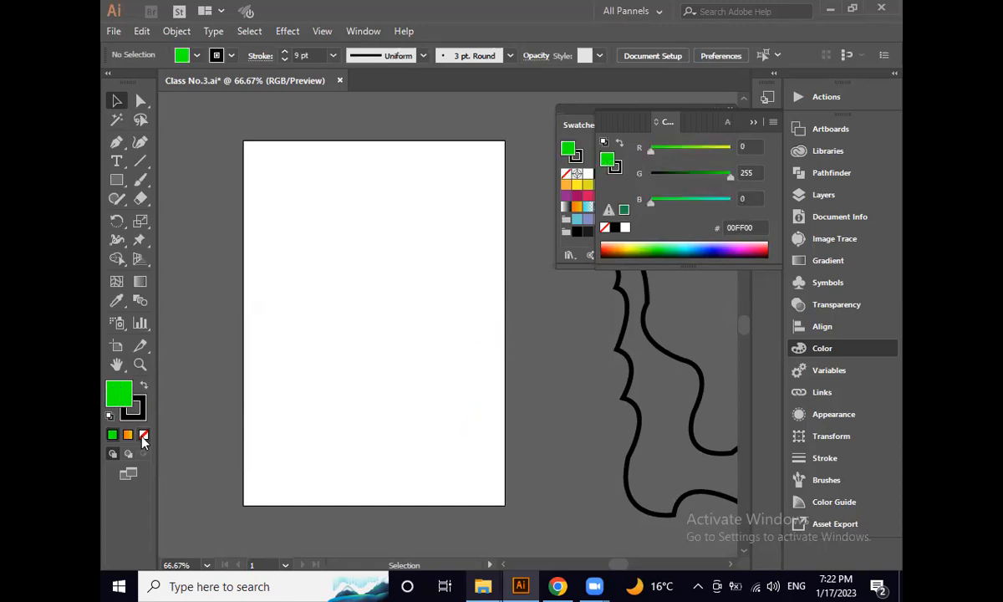
click(142, 438)
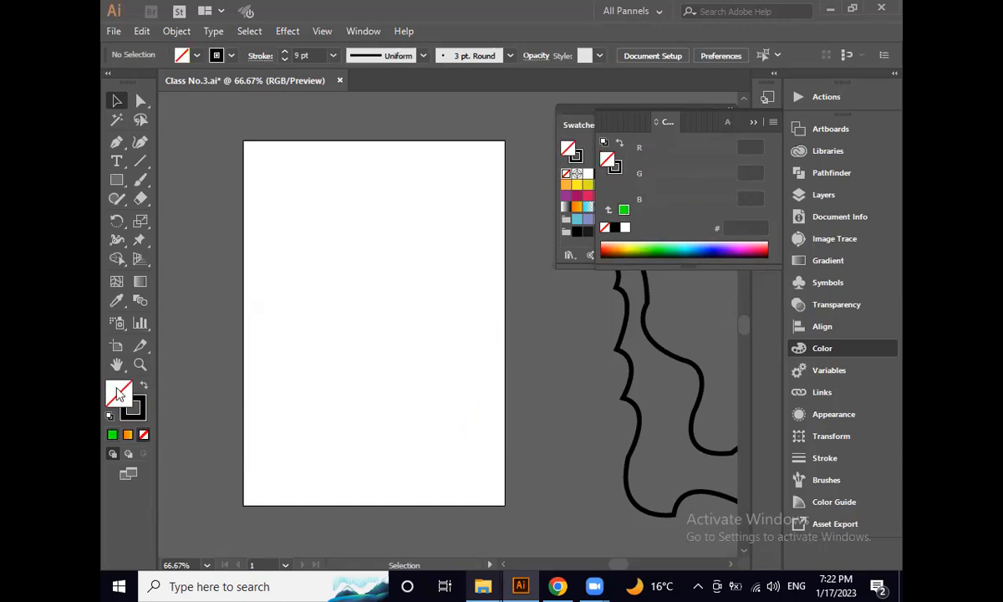
- Make the stroke color active, and move the black-outlined closed shape onto the blank Class No.3 artboard
click(134, 404)
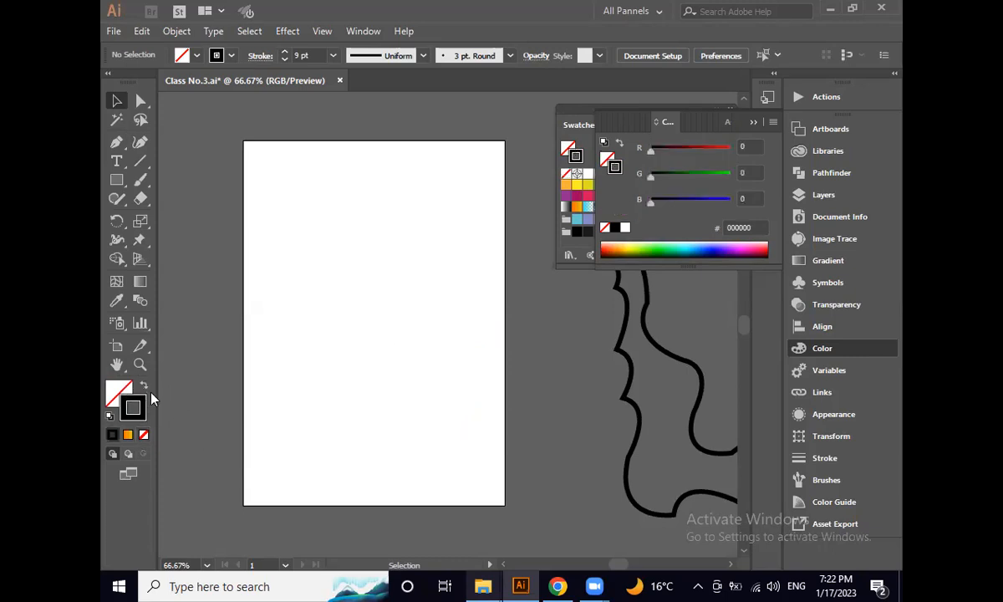
scroll(363, 289, down, 1)
scroll(504, 371, right, 2)
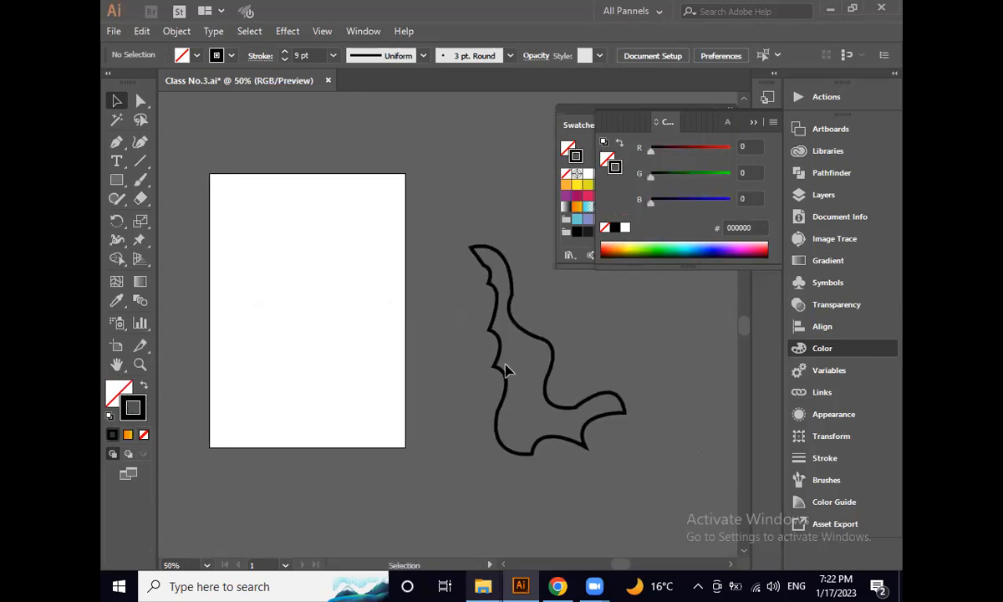
scroll(353, 354, down, 1)
scroll(353, 353, up, 2)
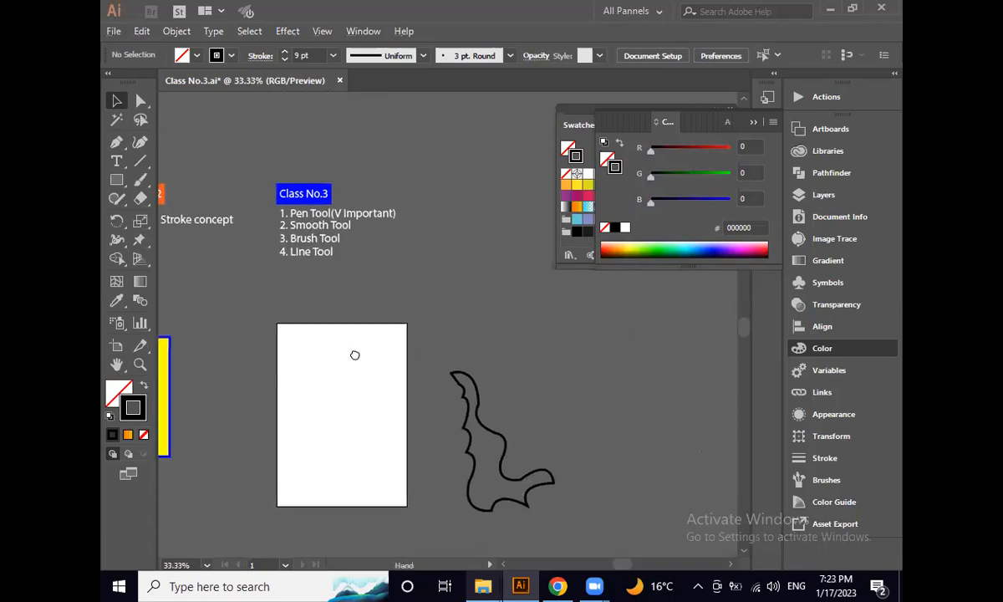
scroll(328, 241, up, 2)
scroll(334, 242, down, 1)
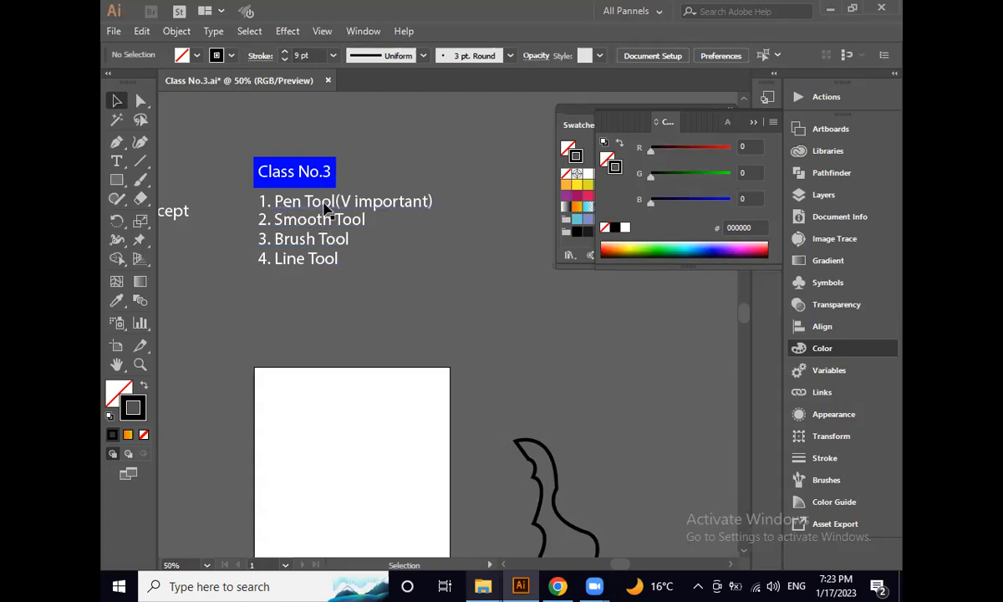
scroll(407, 284, down, 1)
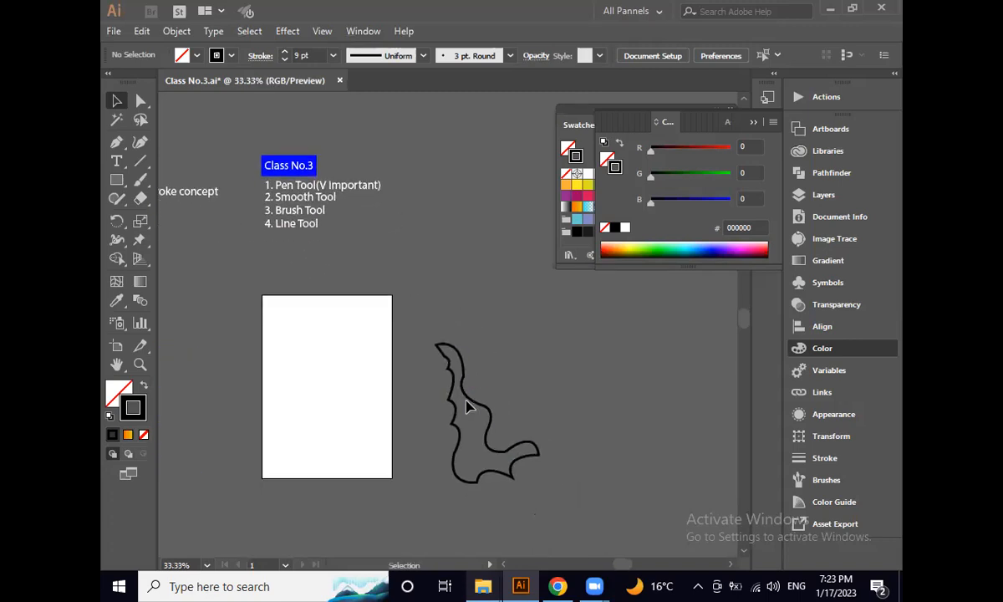
drag(468, 404, 347, 393)
click(317, 390)
- Select the closed outlined shape on the artboard and fill it with the RGB Magenta swatch
scroll(316, 393, up, 2)
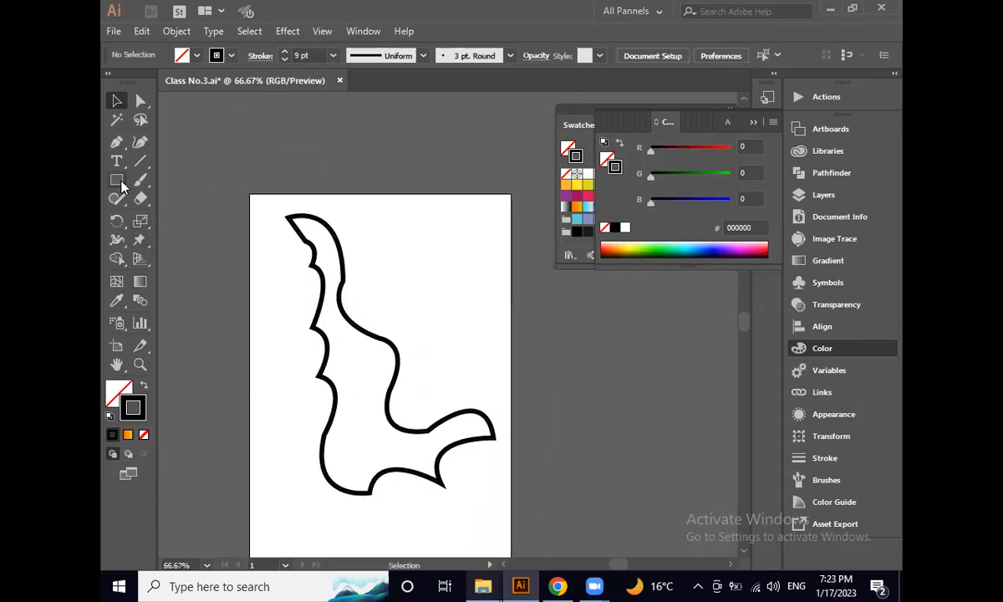
drag(285, 182, 343, 265)
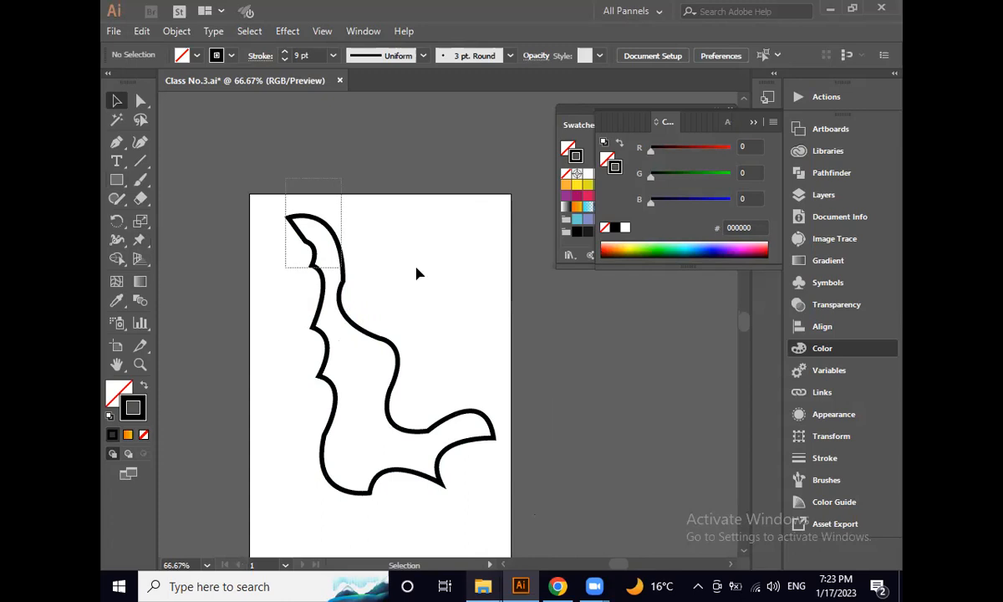
click(753, 123)
click(122, 391)
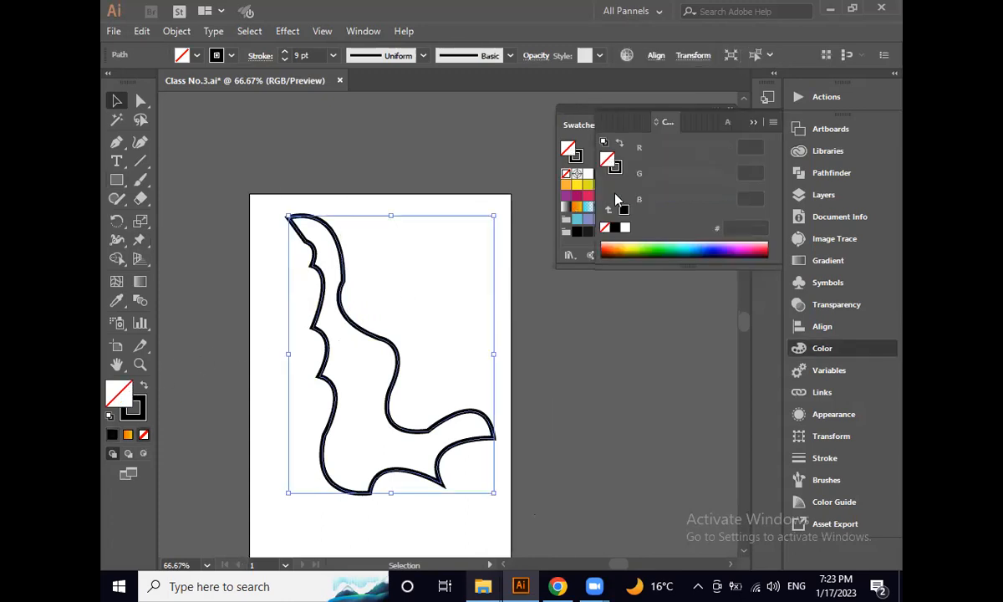
click(749, 122)
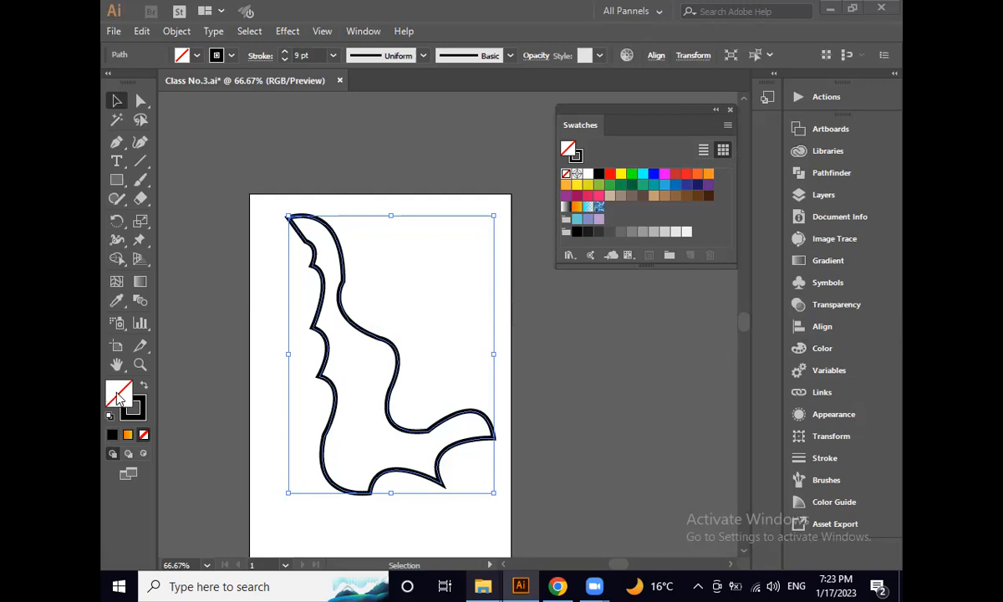
click(664, 174)
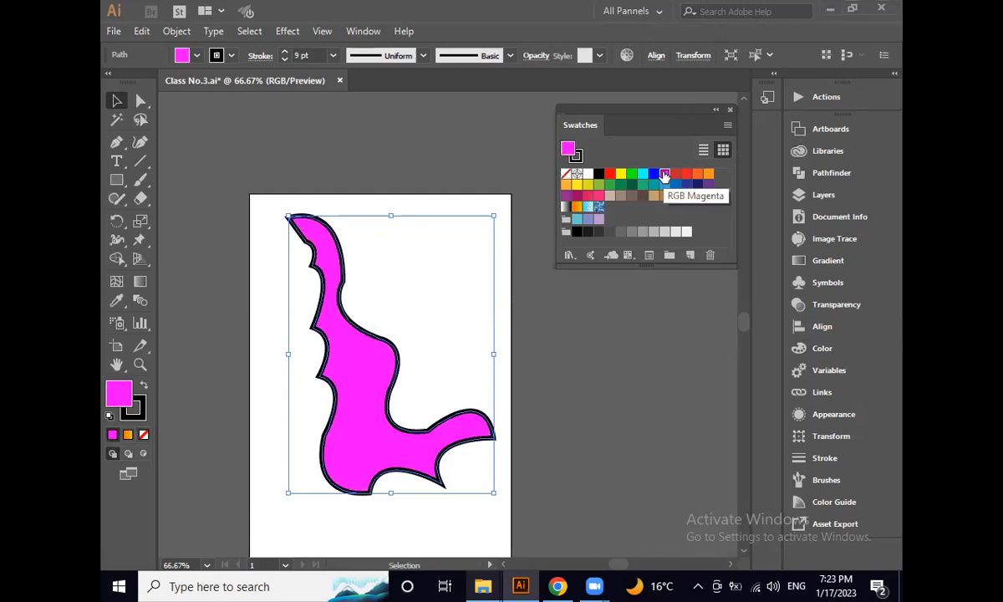
click(428, 262)
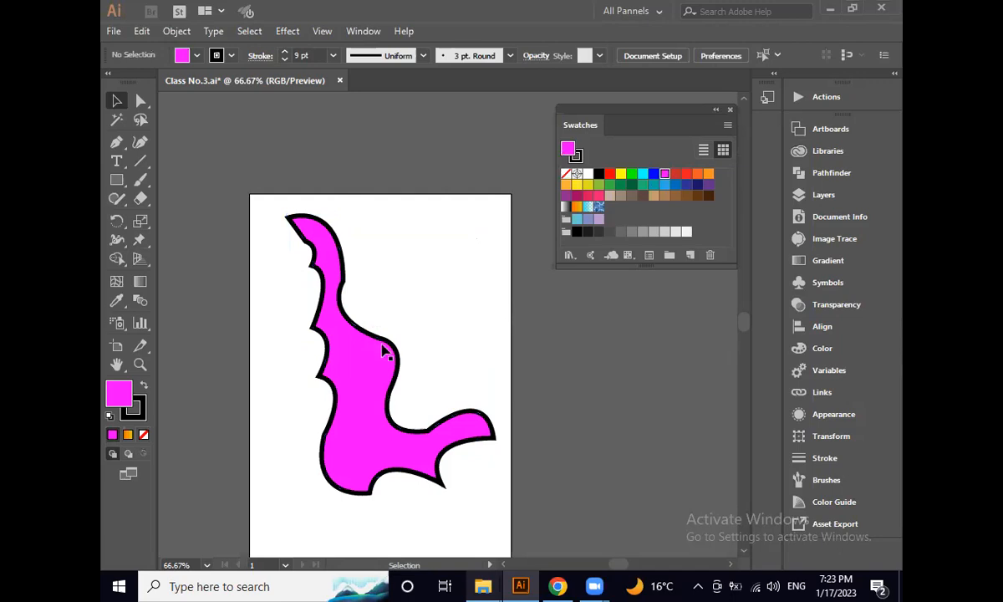
- Select the magenta shape, make its fill active, and change the fill to the pink swatch
scroll(385, 411, up, 1)
key(space)
drag(424, 309, 430, 304)
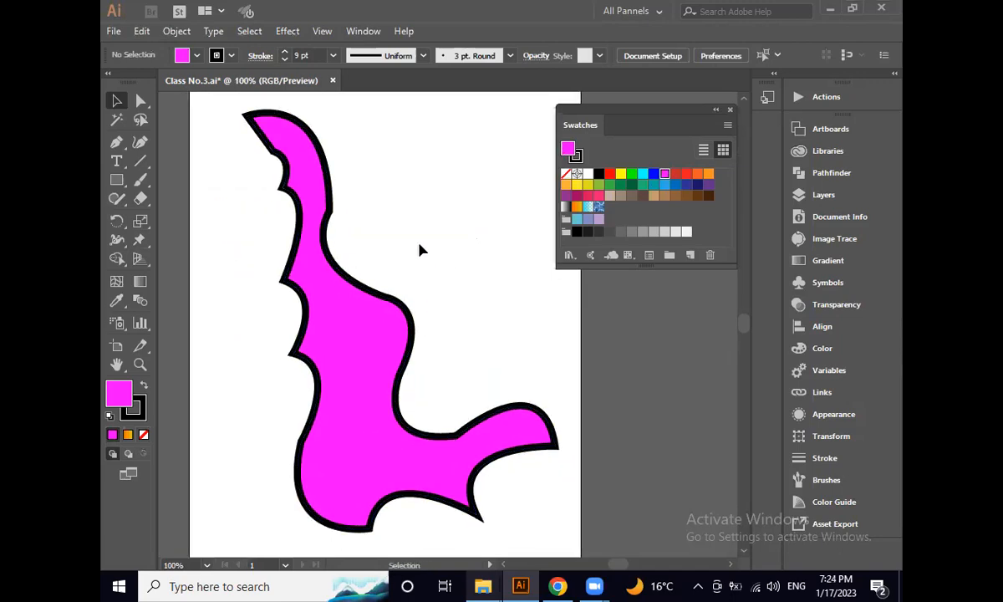
drag(405, 231, 320, 340)
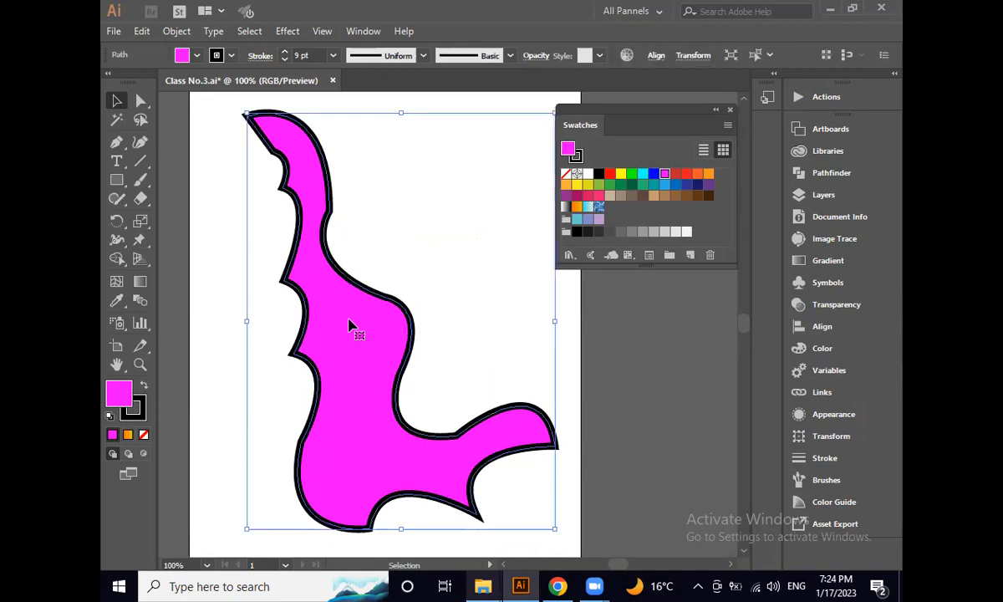
click(138, 401)
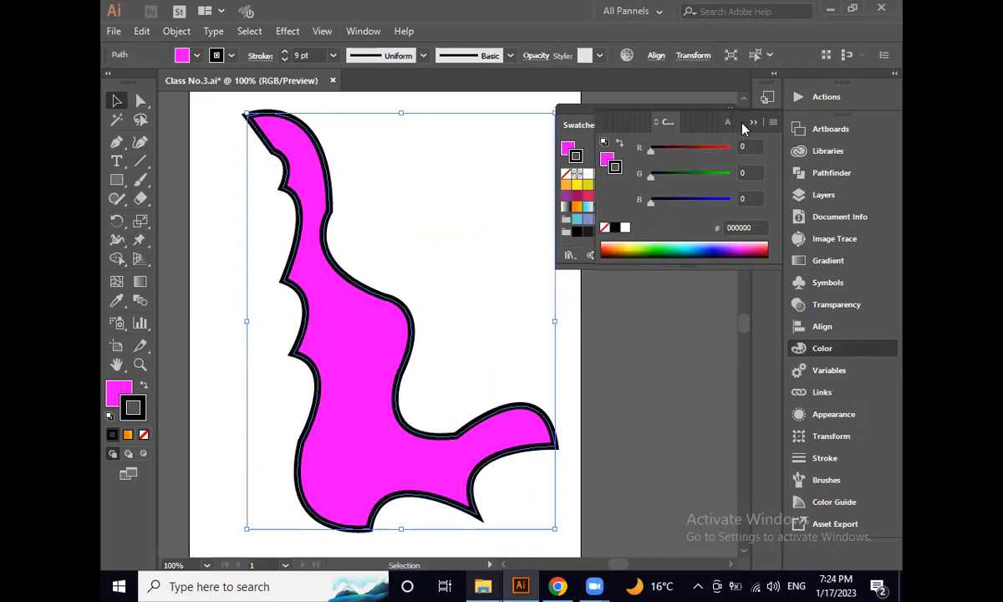
click(477, 451)
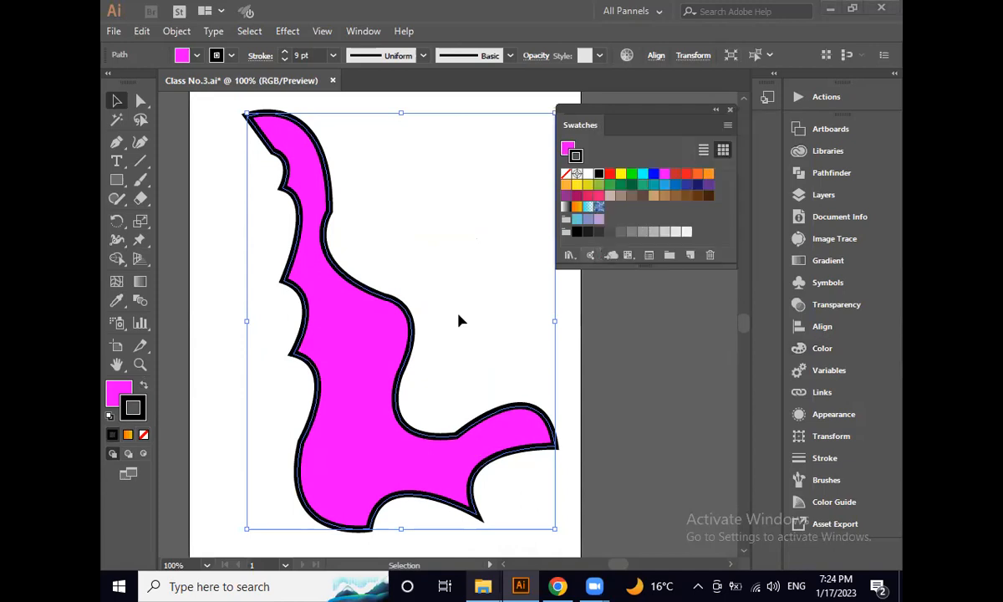
click(121, 390)
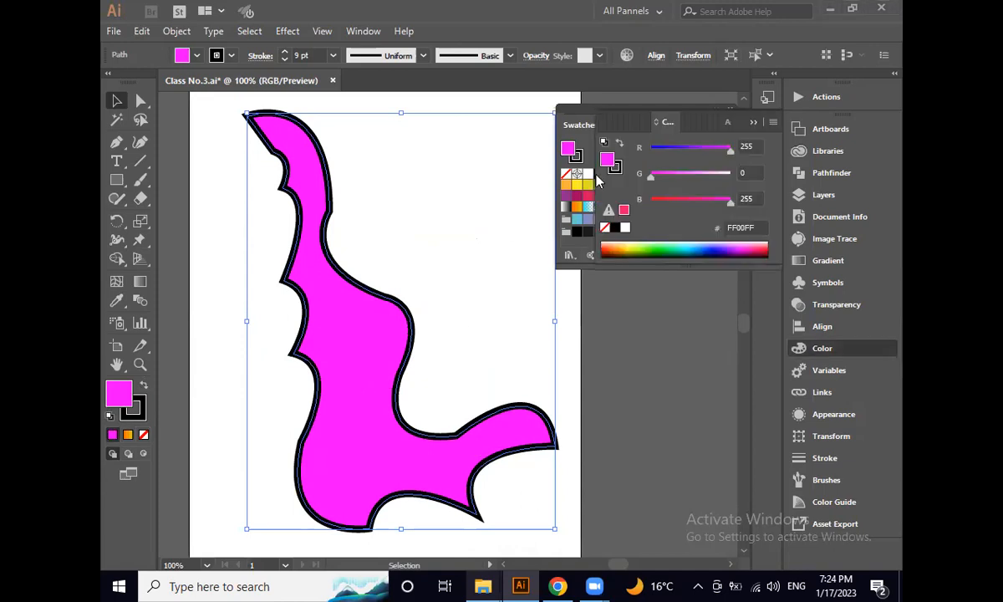
click(754, 123)
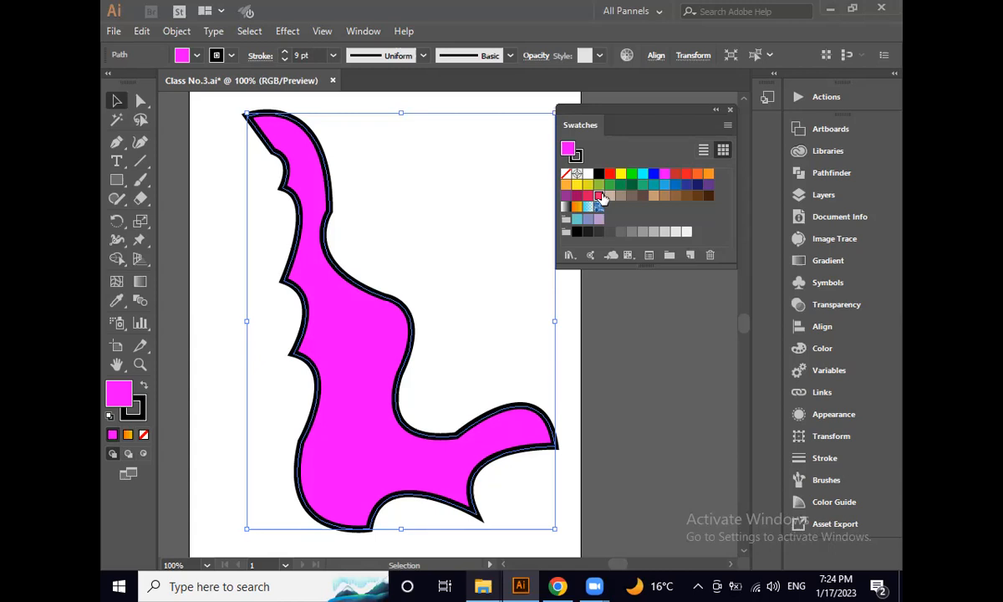
click(597, 197)
click(589, 197)
click(598, 196)
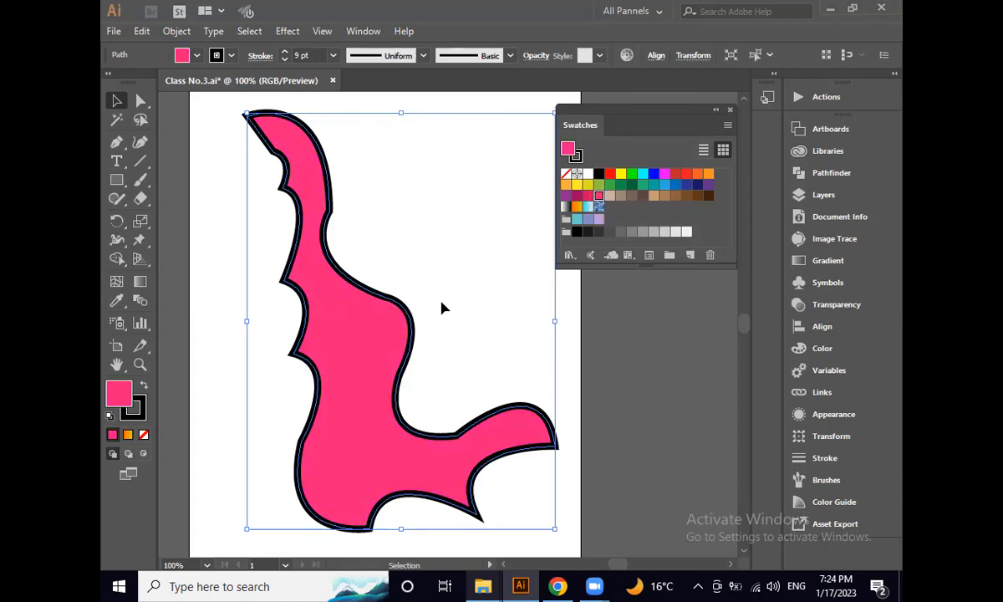
- Try orange, brown and red swatches on the pink shape's stroke, and set the stroke color to blue
click(142, 403)
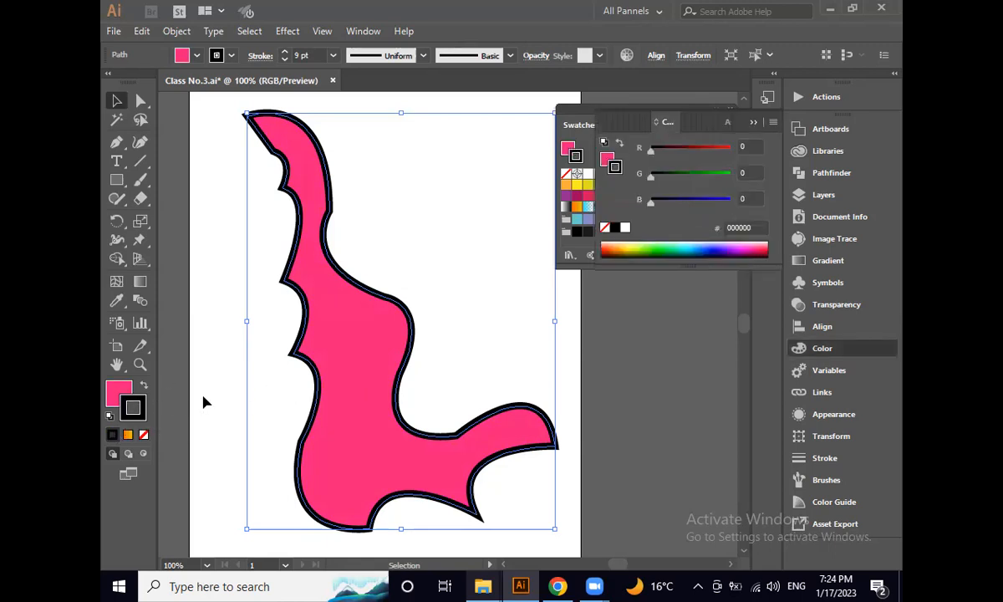
click(753, 124)
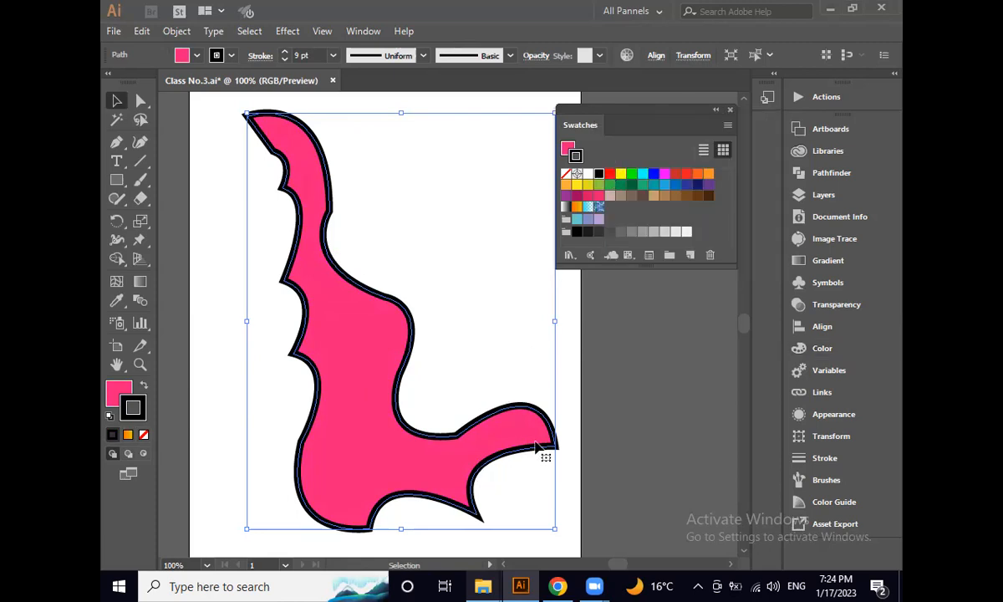
click(566, 183)
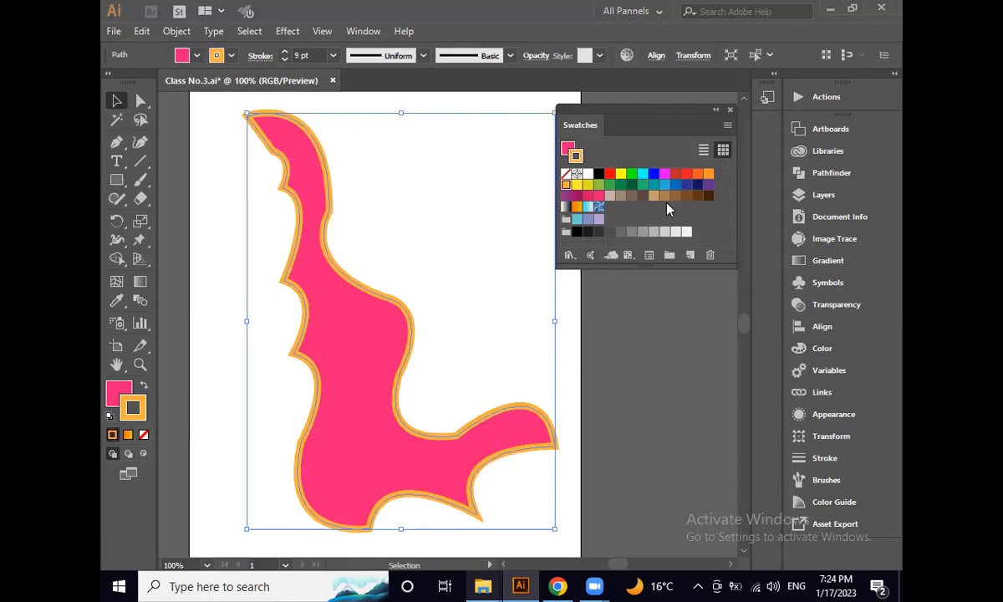
click(655, 195)
click(665, 197)
click(673, 195)
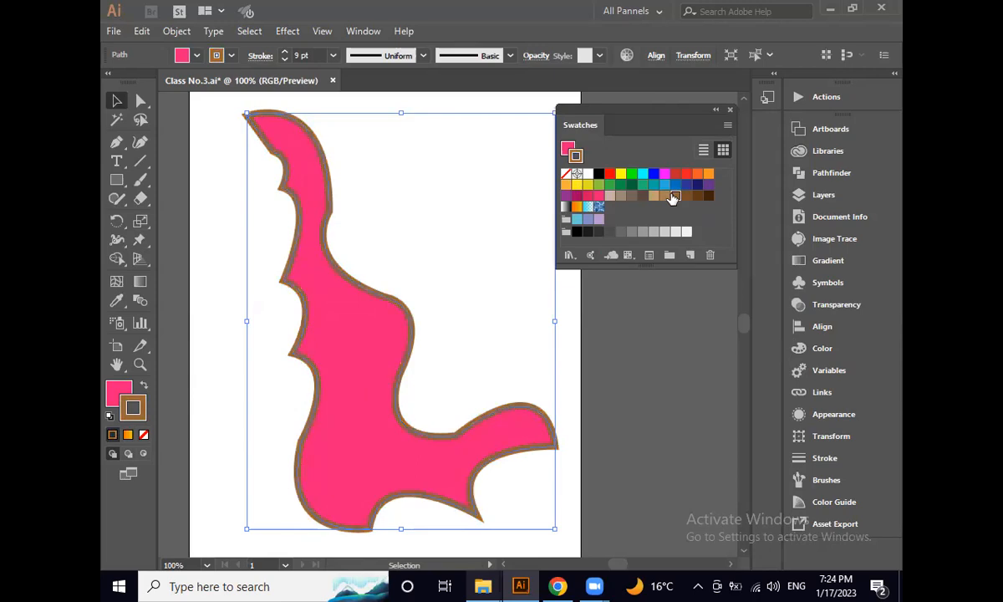
click(620, 174)
click(611, 175)
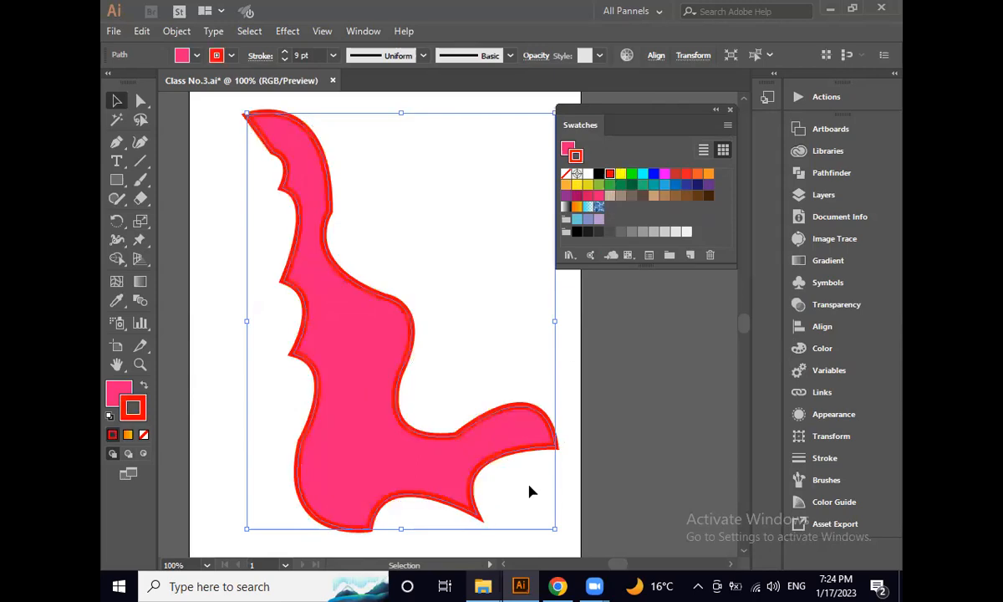
click(653, 173)
click(628, 373)
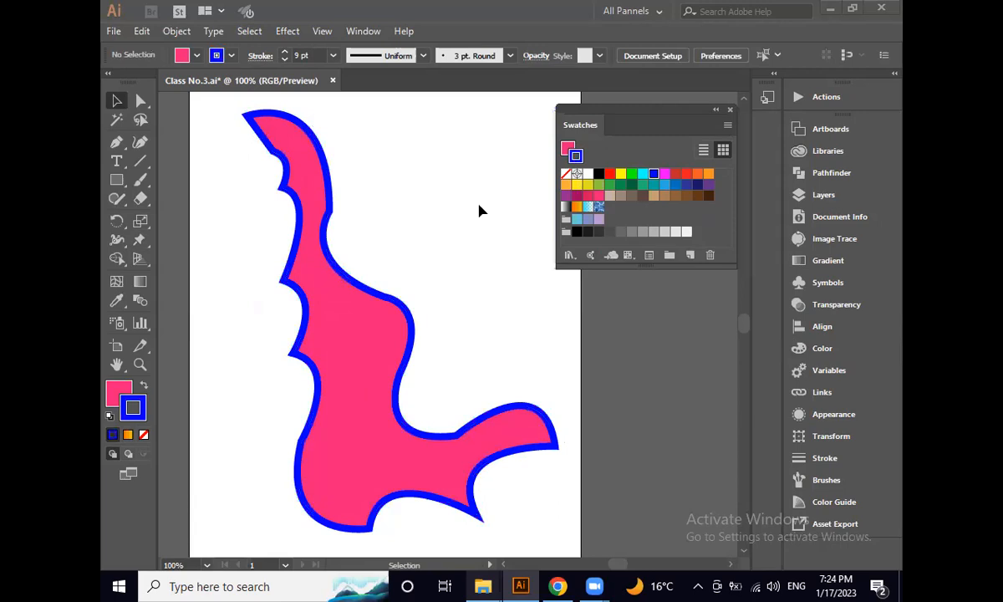
- Move the pink shape off the artboard onto the empty canvas, and bring it back onto the artboard
scroll(468, 221, down, 3)
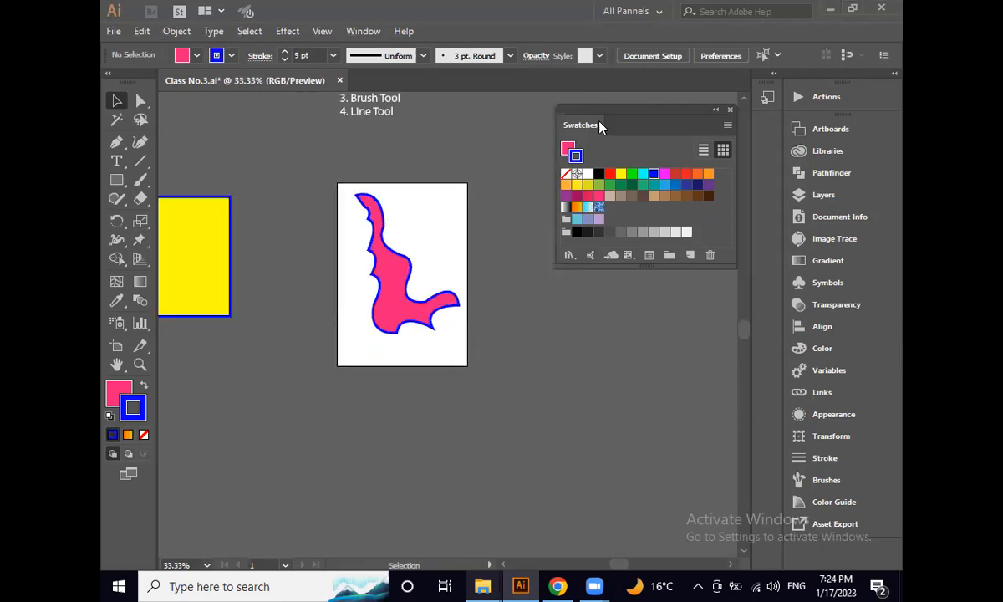
drag(418, 318, 631, 454)
click(551, 488)
drag(638, 391, 526, 379)
scroll(549, 366, up, 2)
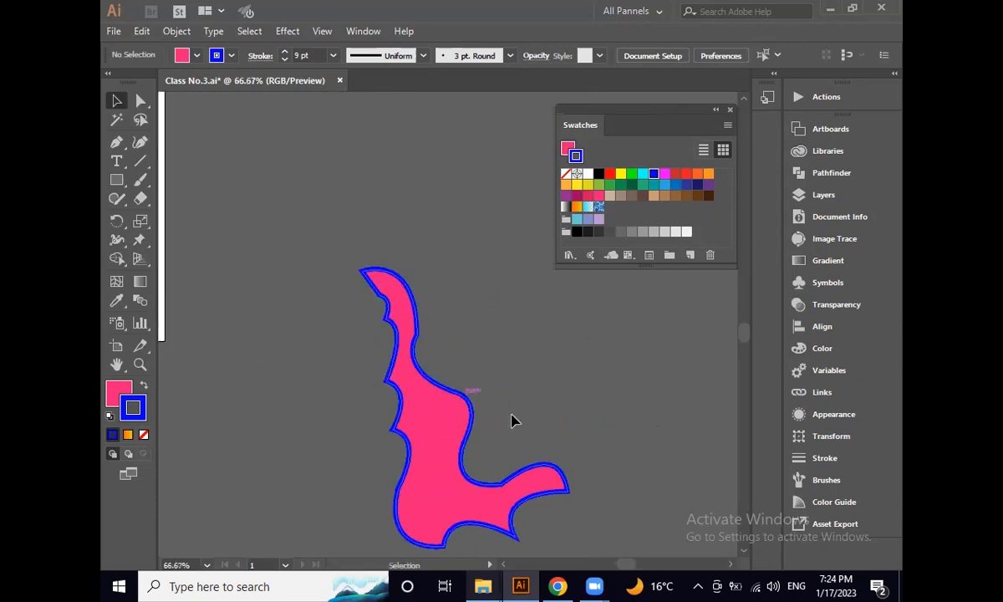
scroll(476, 386, down, 2)
drag(413, 297, 525, 319)
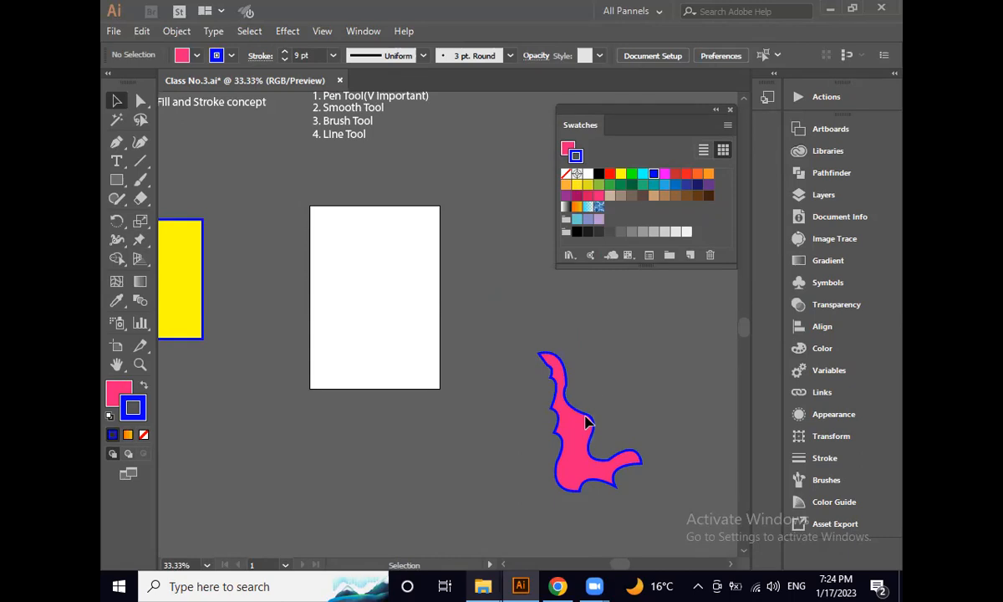
drag(567, 444, 371, 331)
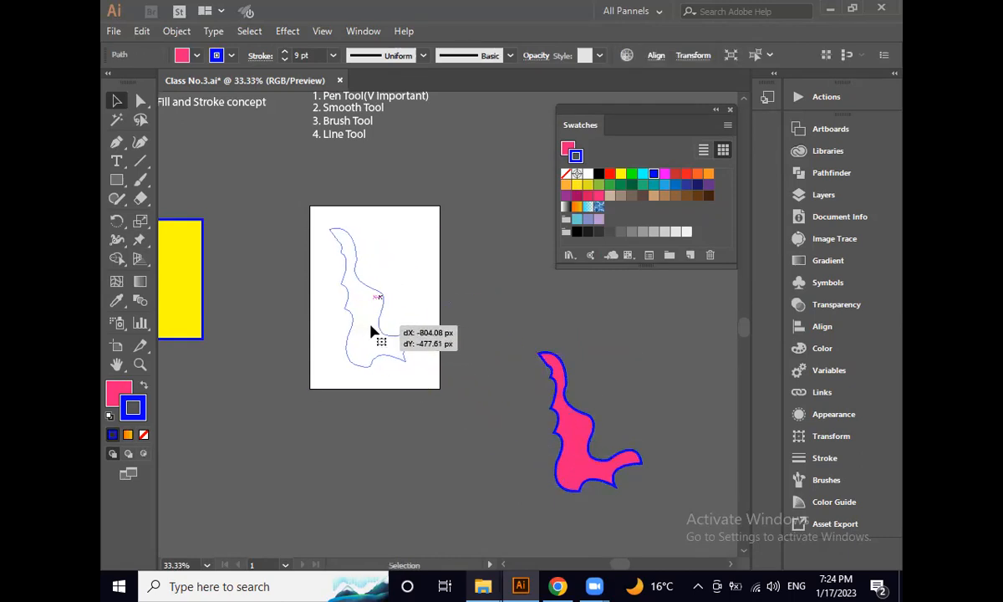
click(399, 420)
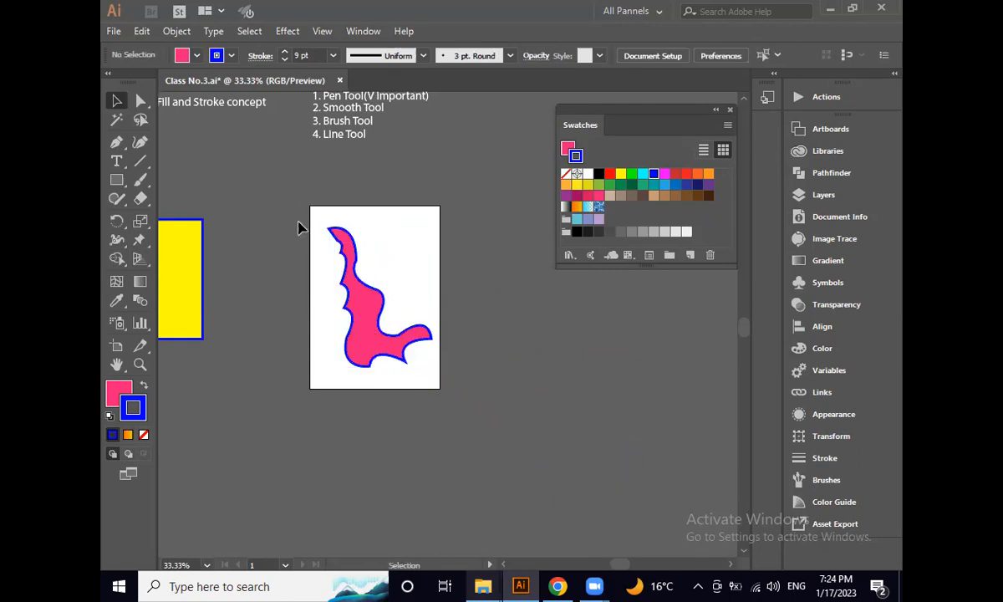
- Leave the pink shape deselected and save the Class No.3 document
click(331, 249)
click(398, 226)
key(a)
key(ctrl+s)
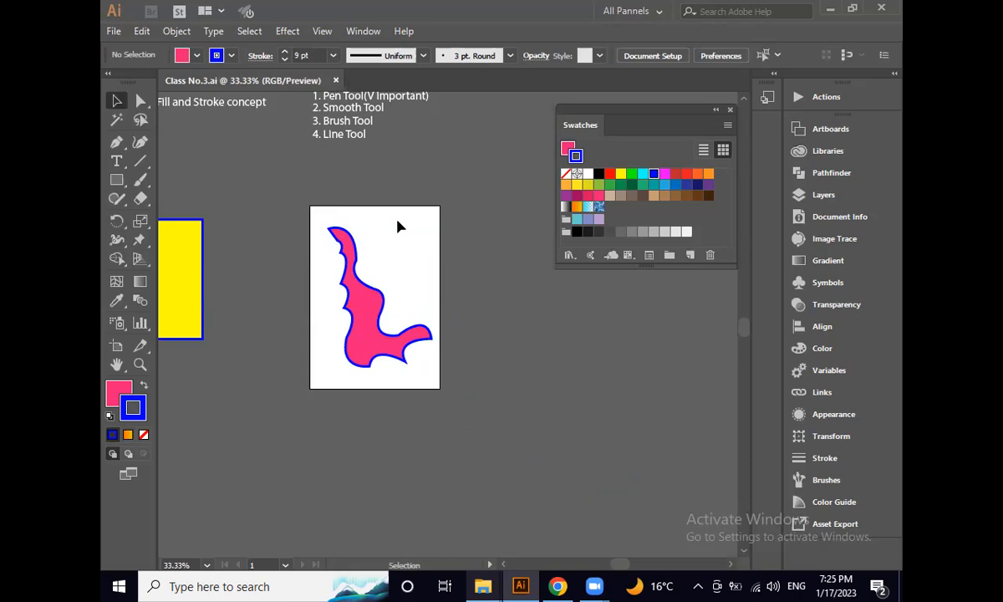